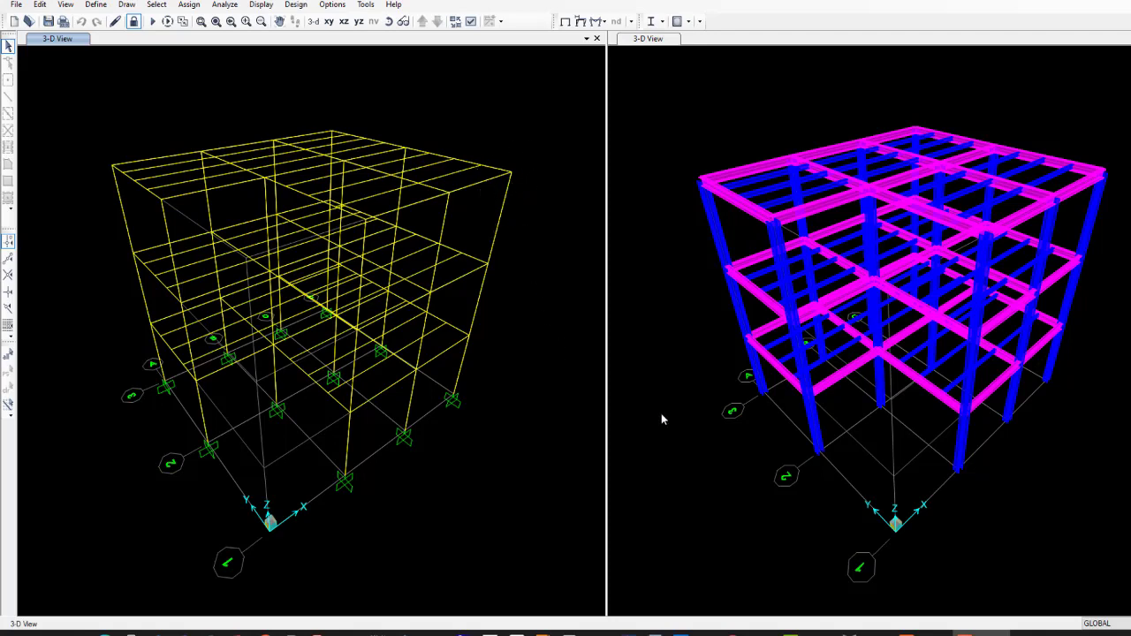
Step: Switch to IDEA StatiCa and launch its Connection application
left_click(919, 632)
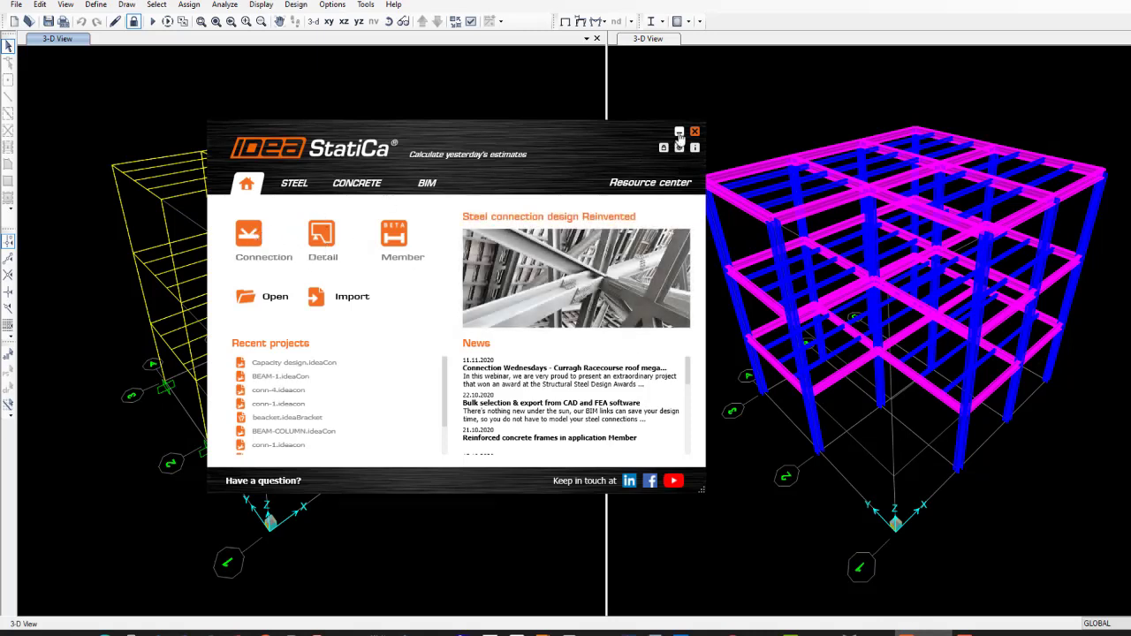
left_click(249, 236)
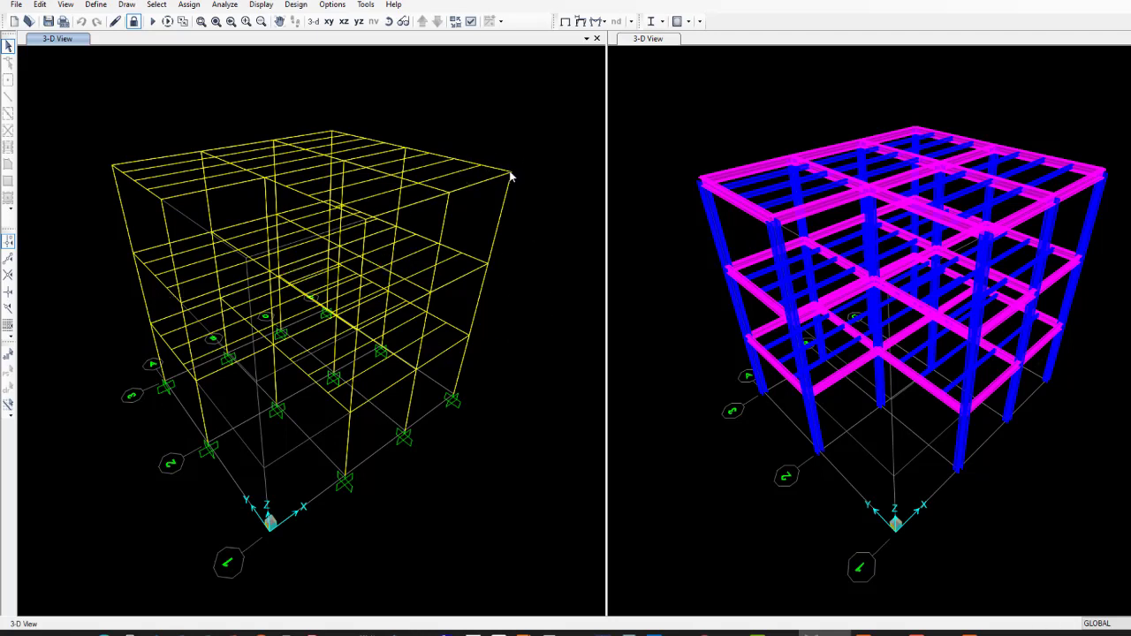
Step: Display the axial force diagram of the frames for load combination UDSTL3
scroll(495, 163, "up", 3)
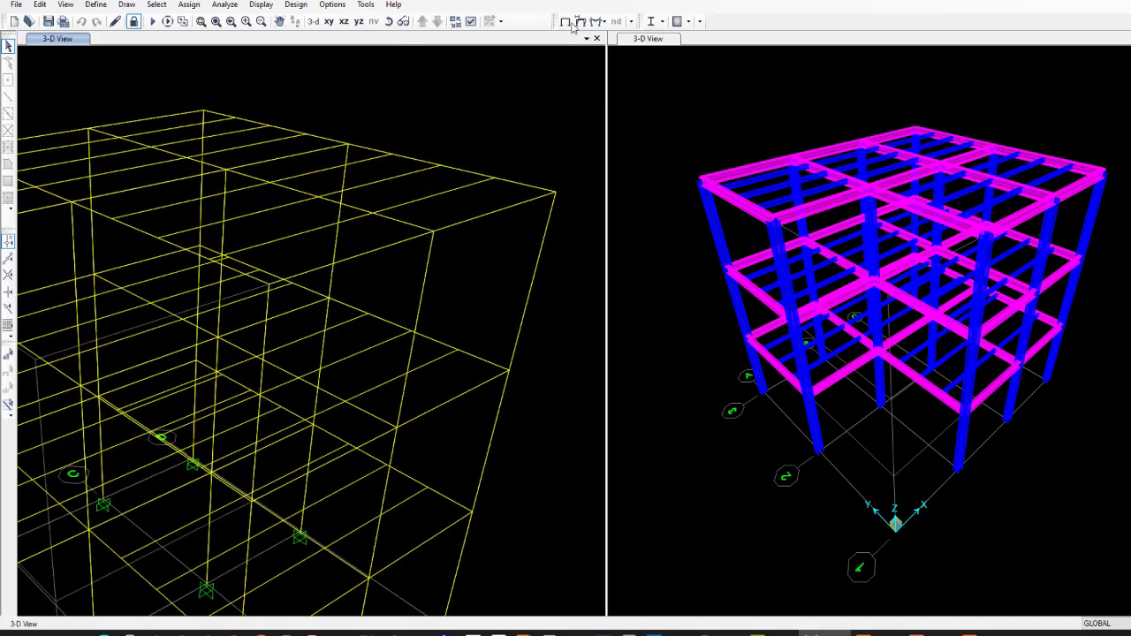
left_click(604, 21)
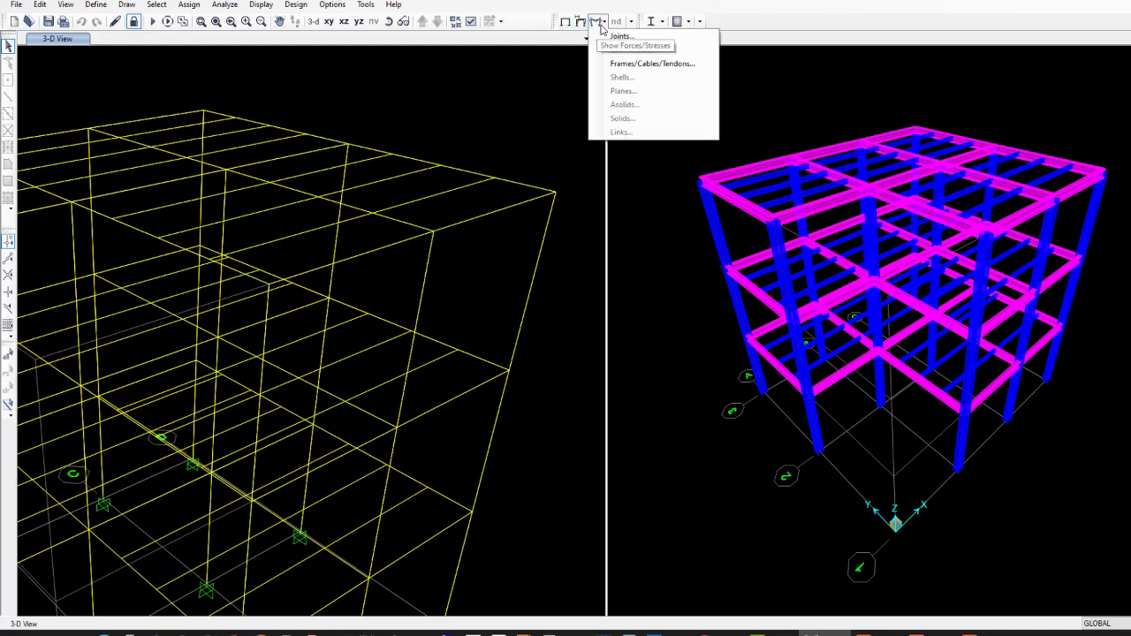
left_click(647, 64)
left_click(613, 144)
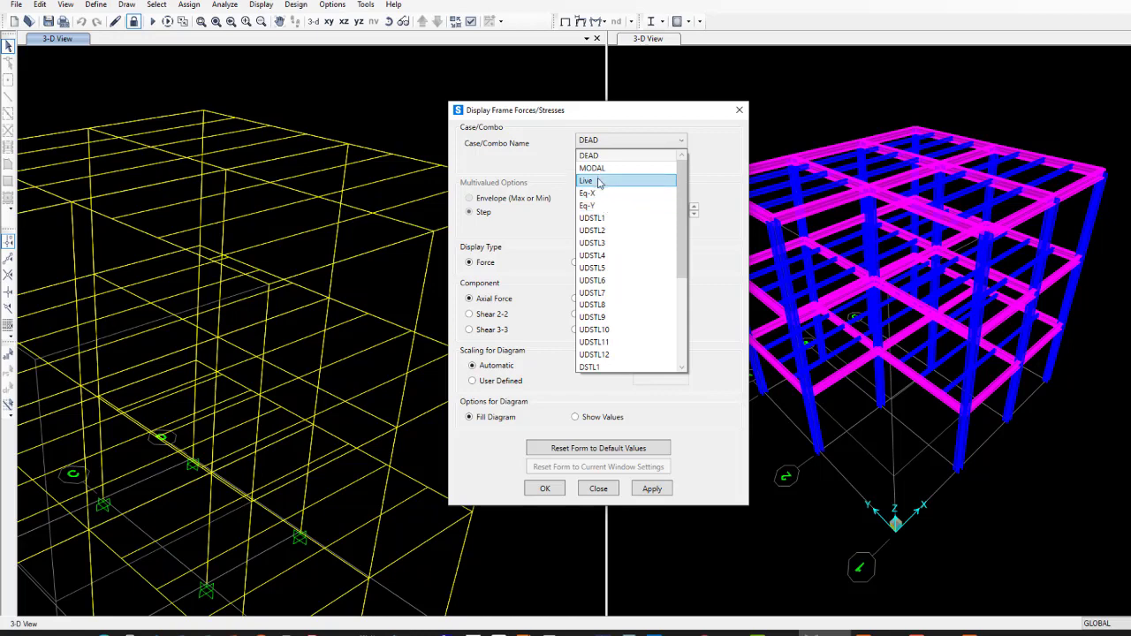
left_click(609, 244)
left_click(660, 489)
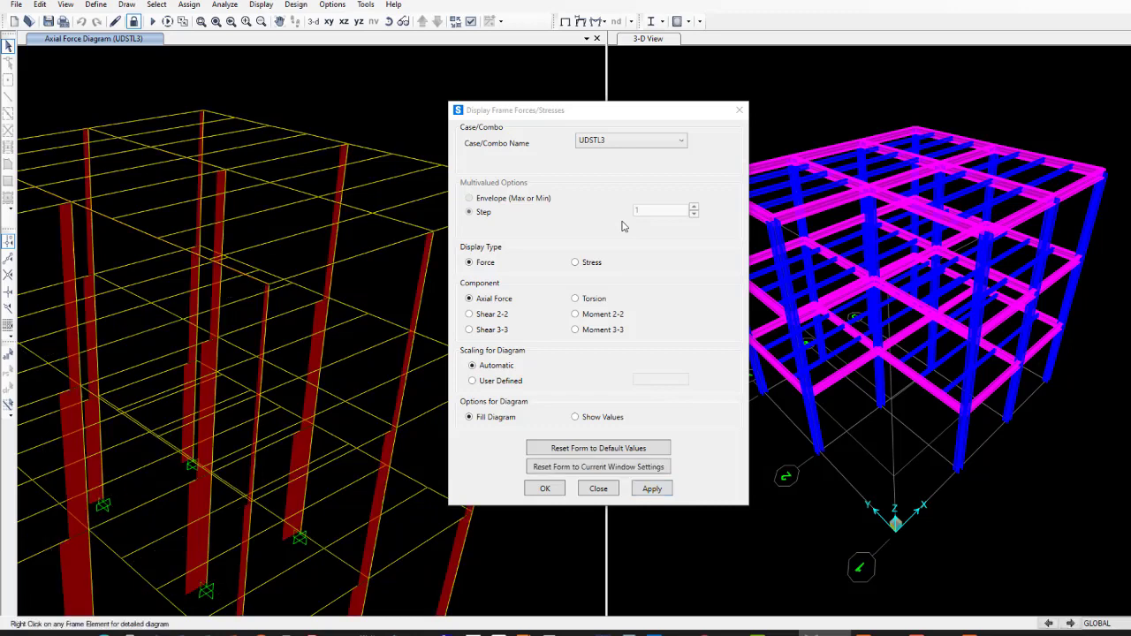
left_click(545, 488)
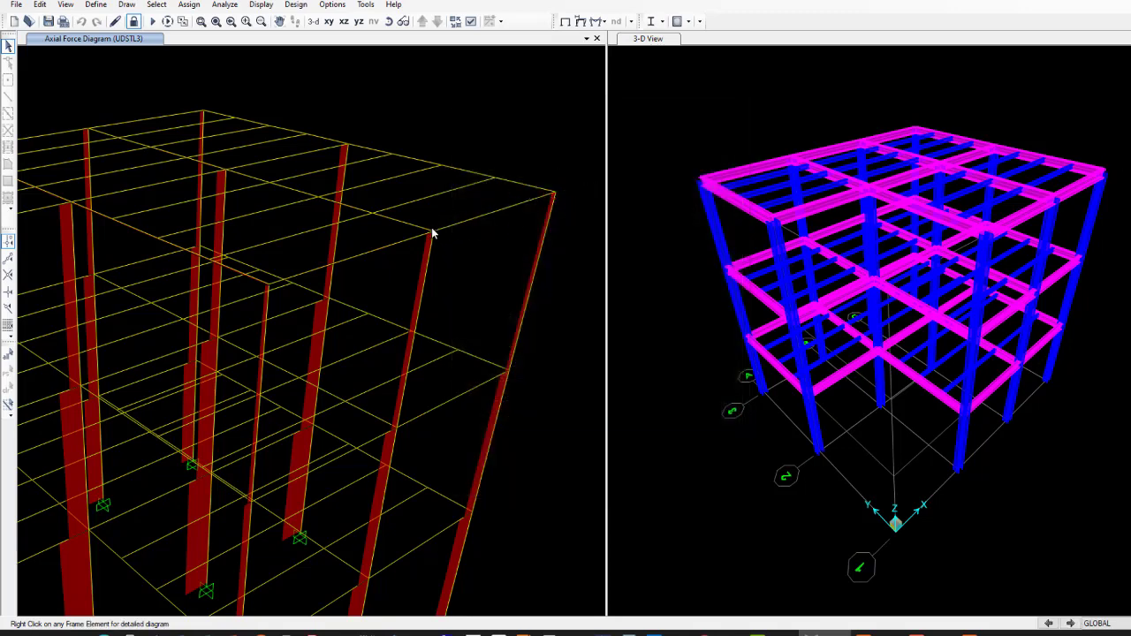
Step: Select the four first-floor beams that meet at the interior column joint
mouse_move(433, 239)
scroll(481, 239, "down", 3)
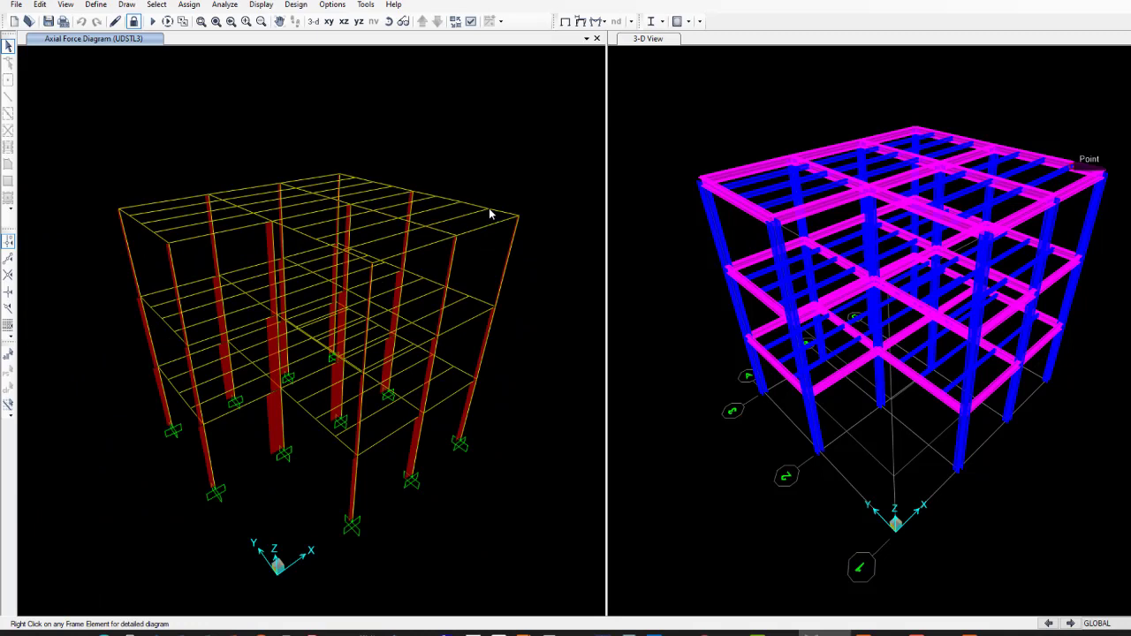
mouse_move(490, 213)
scroll(206, 431, "up", 5)
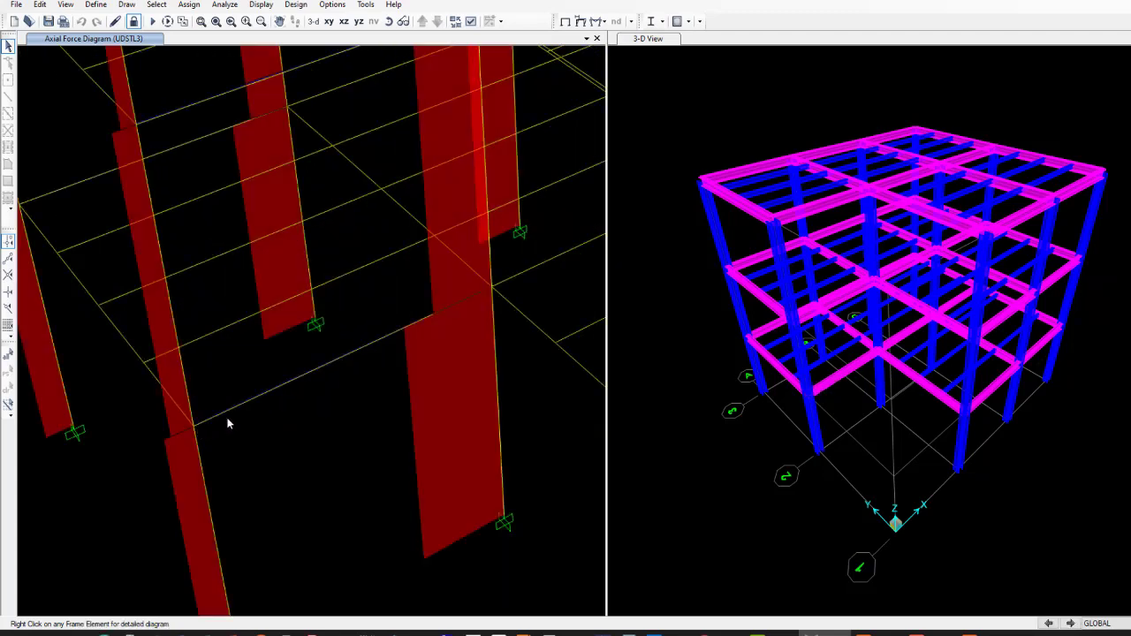
left_click(493, 292)
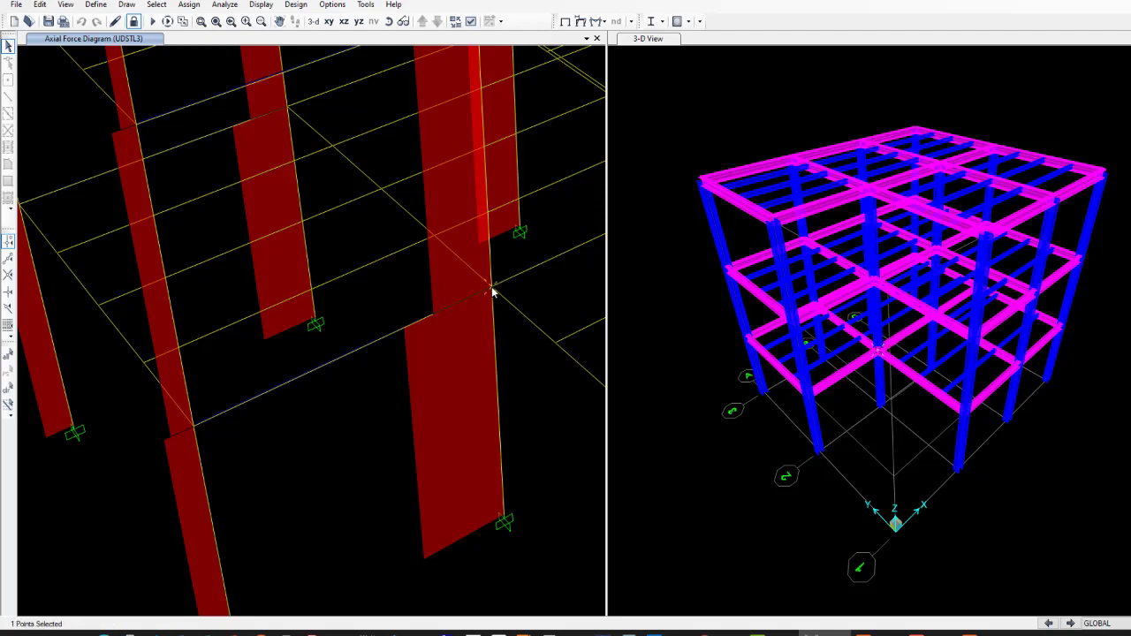
right_click(493, 292)
left_click(493, 292)
left_click(492, 291)
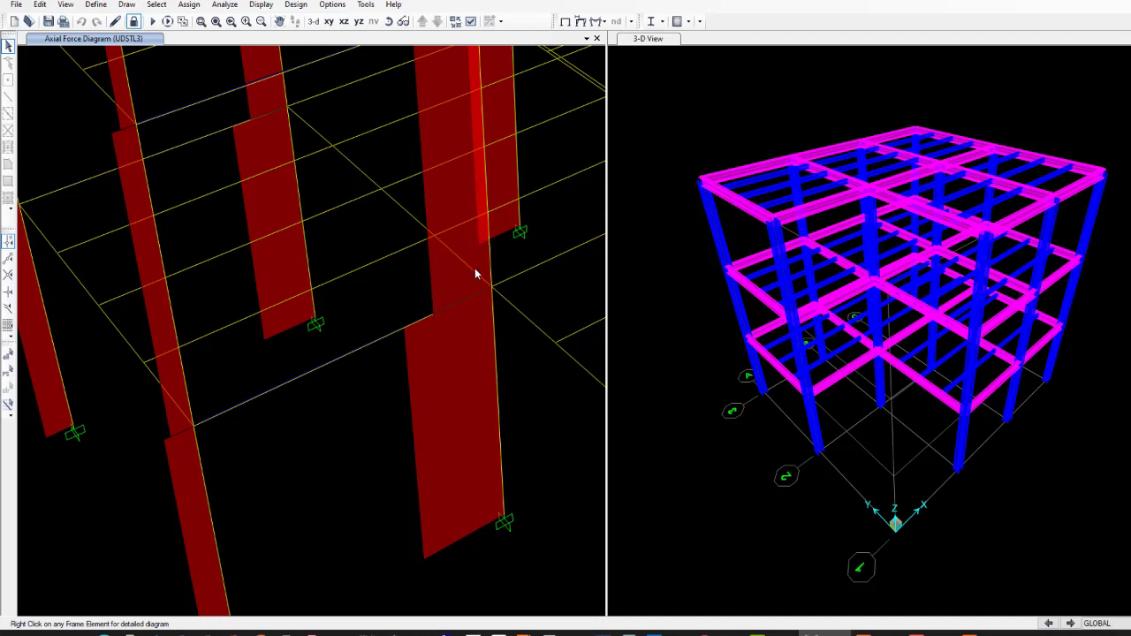
left_click(467, 265)
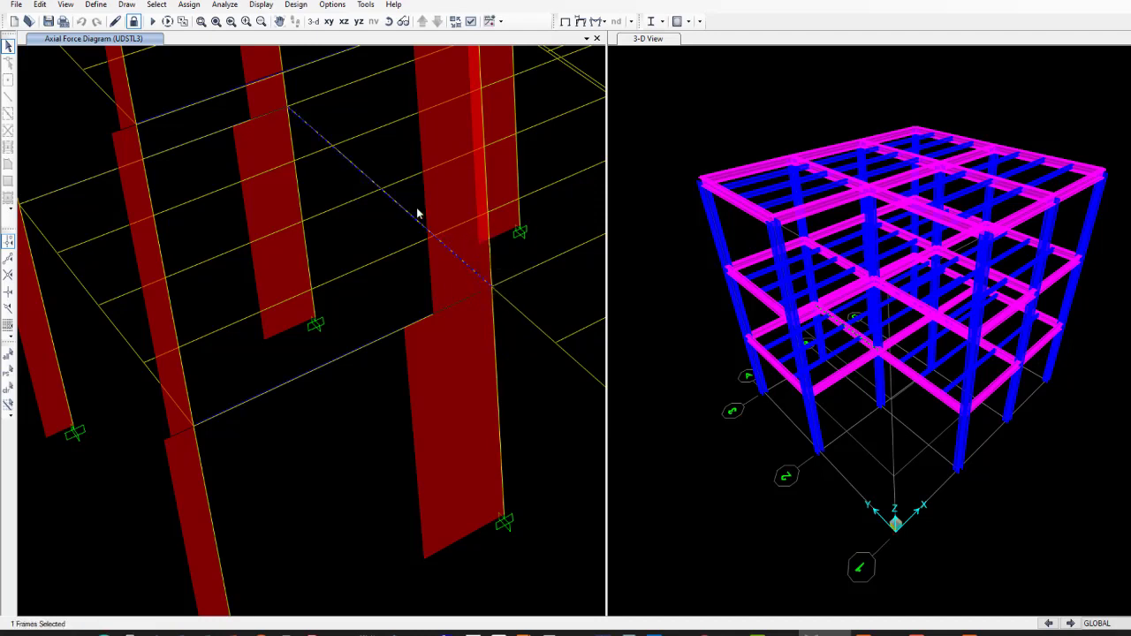
left_click(518, 312)
left_click(516, 277)
left_click(447, 307)
Step: In IDEA StatiCa Connection, choose the column-beam class, the I-section topology with beams on both sides of the column, and the blank design without connecting parts
left_click(985, 633)
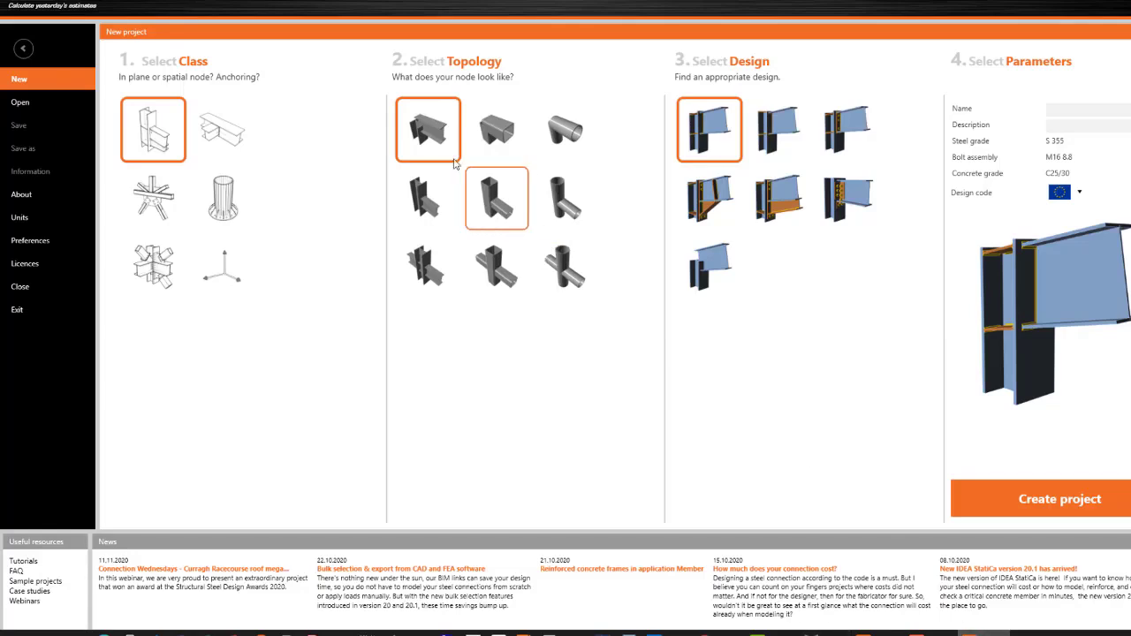
left_click(194, 157)
left_click(168, 197)
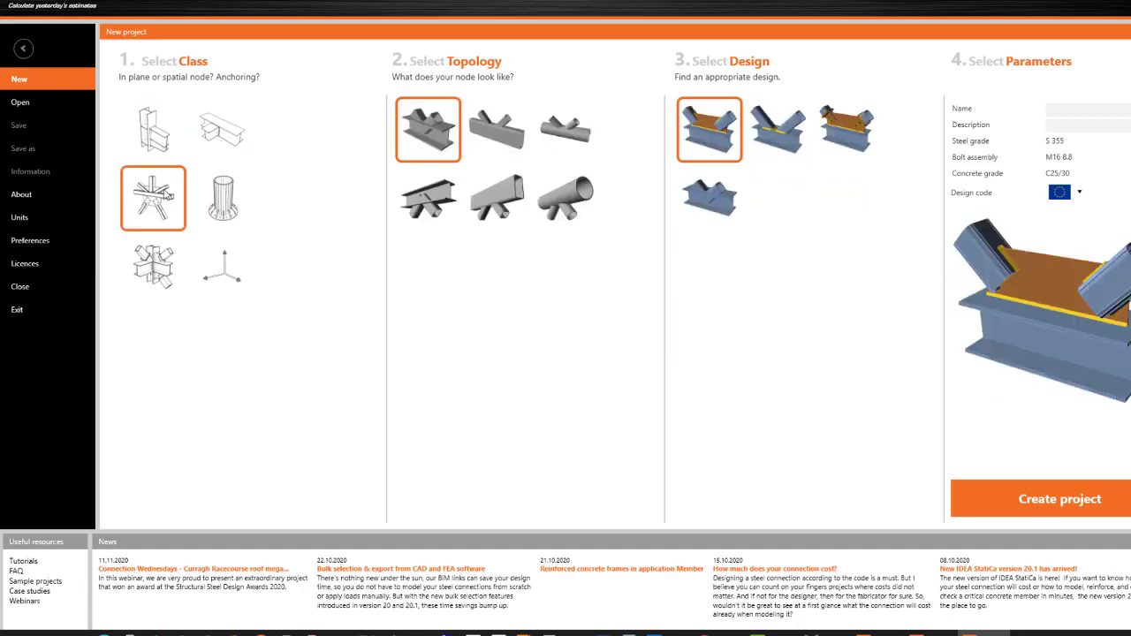
left_click(217, 139)
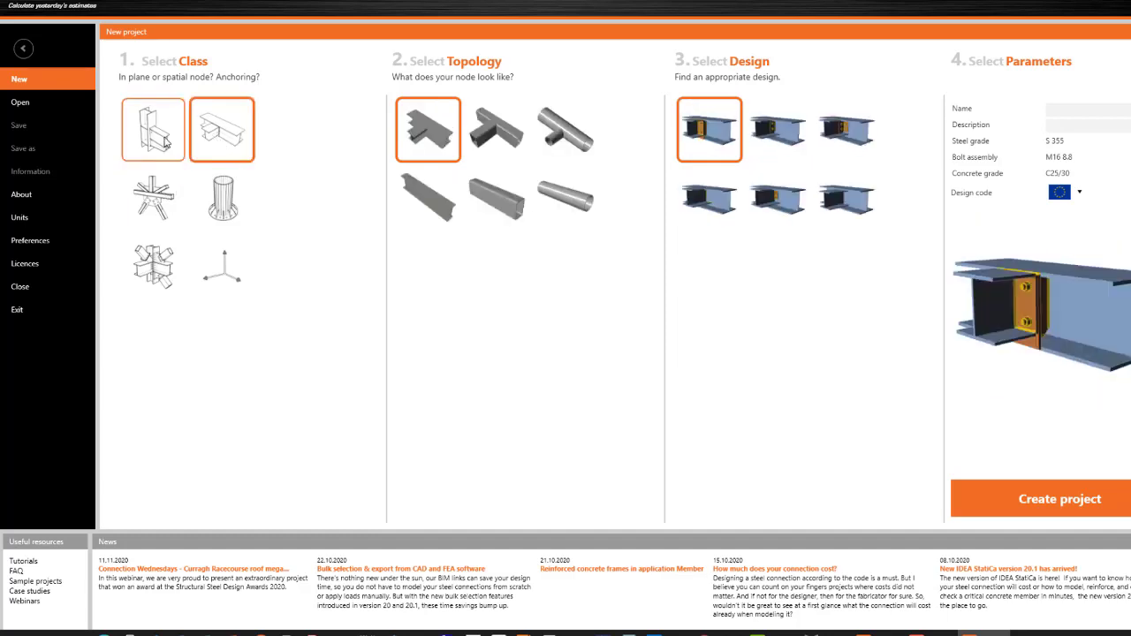
left_click(164, 142)
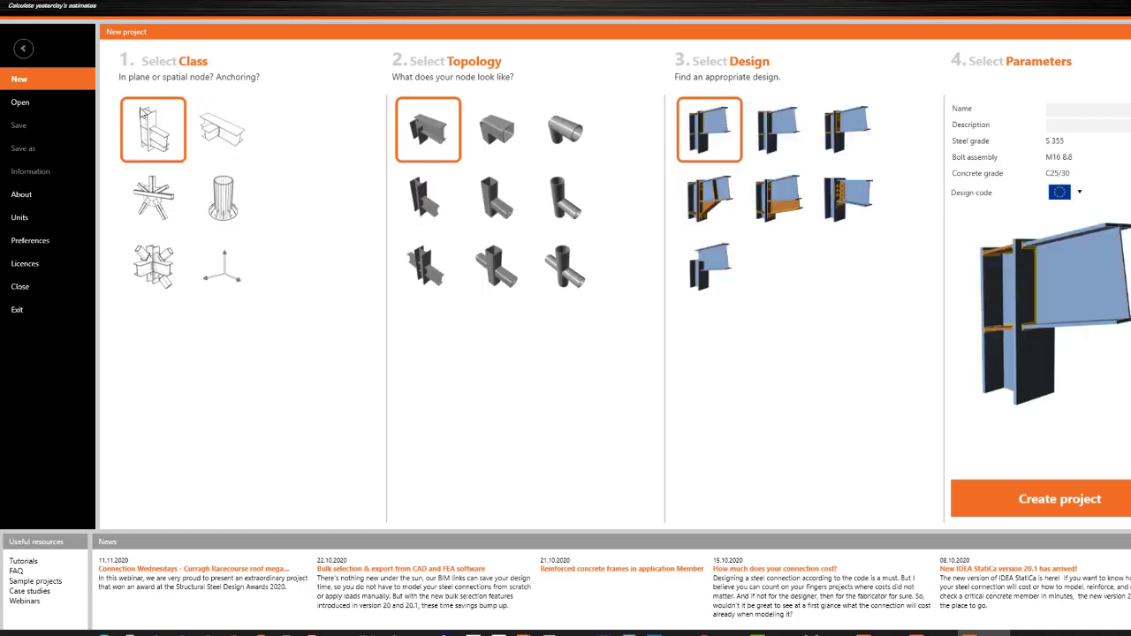
left_click(424, 274)
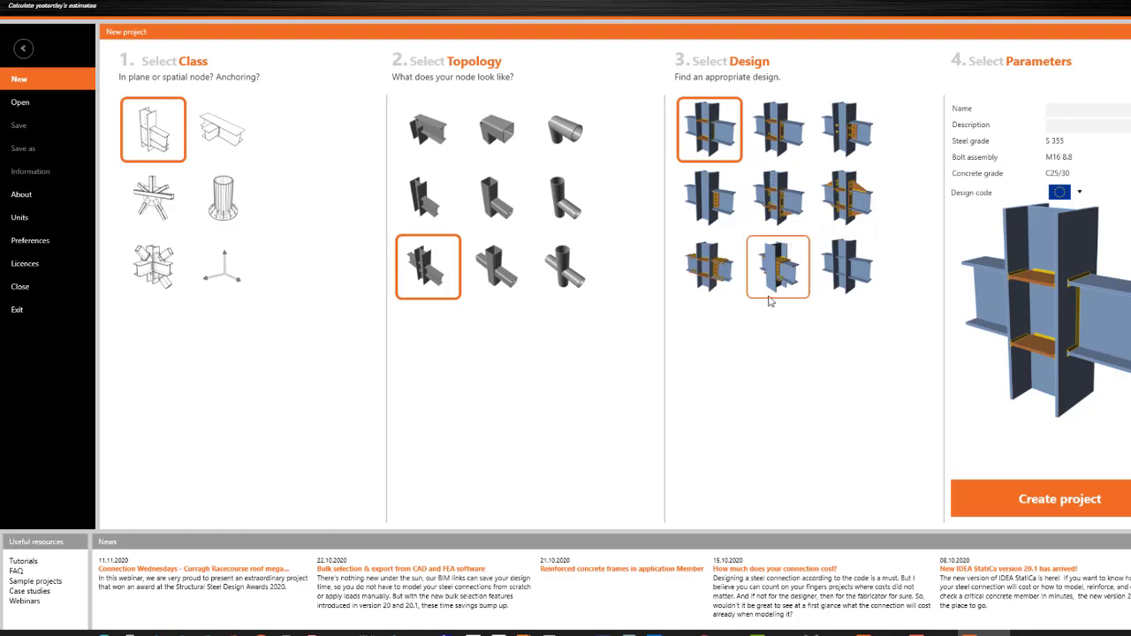
left_click(846, 278)
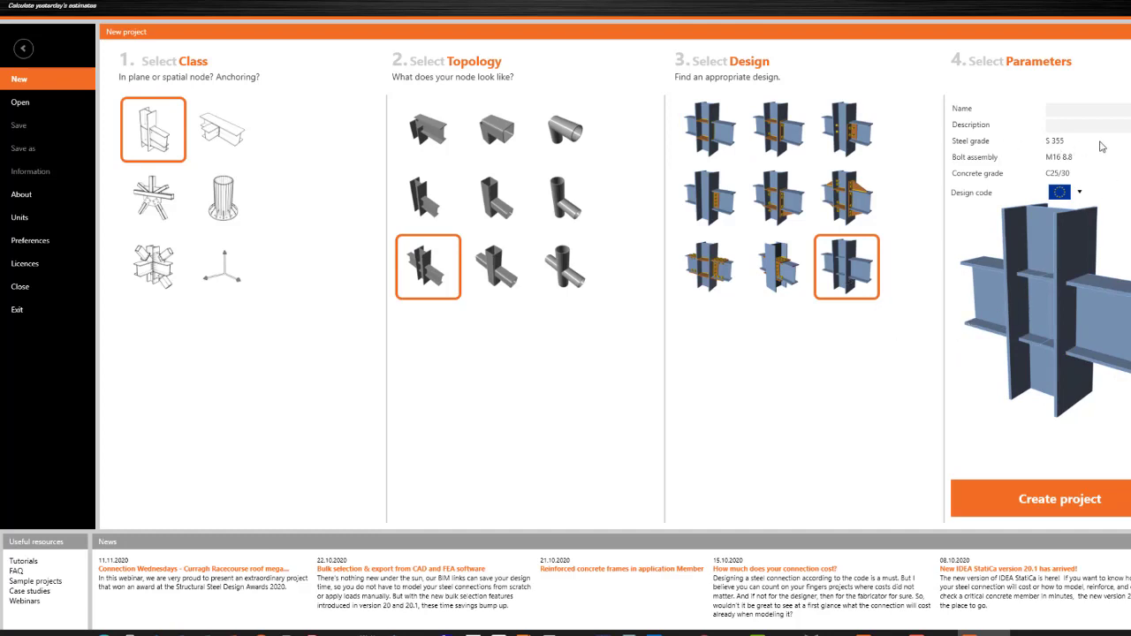
Step: Set the design code to the American standard and create the connection project
left_click(1079, 195)
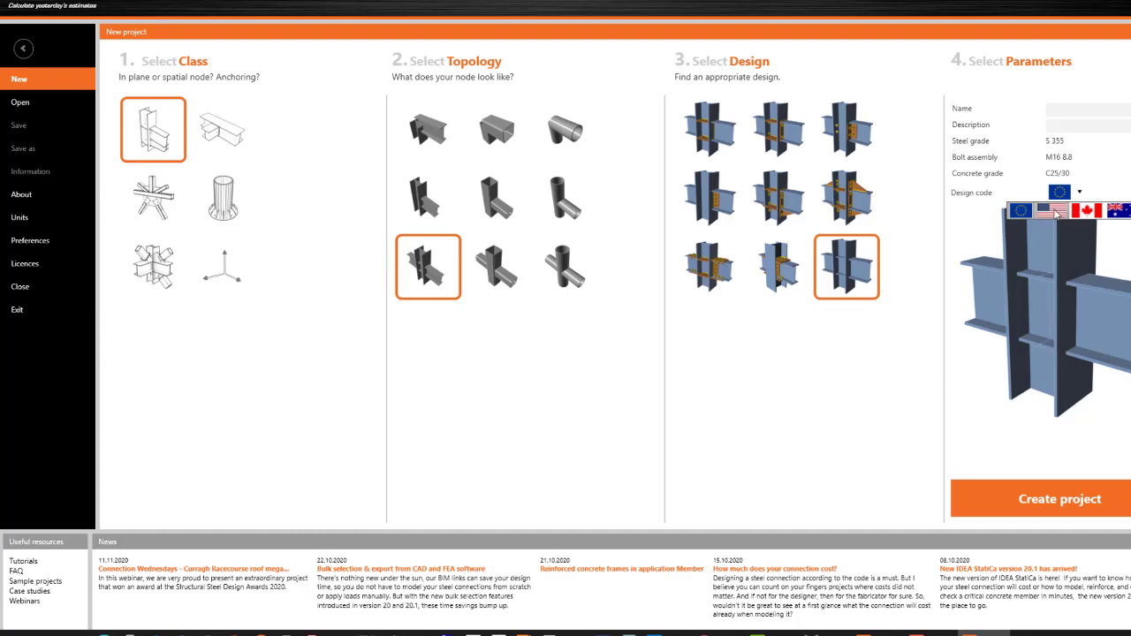
left_click(1053, 211)
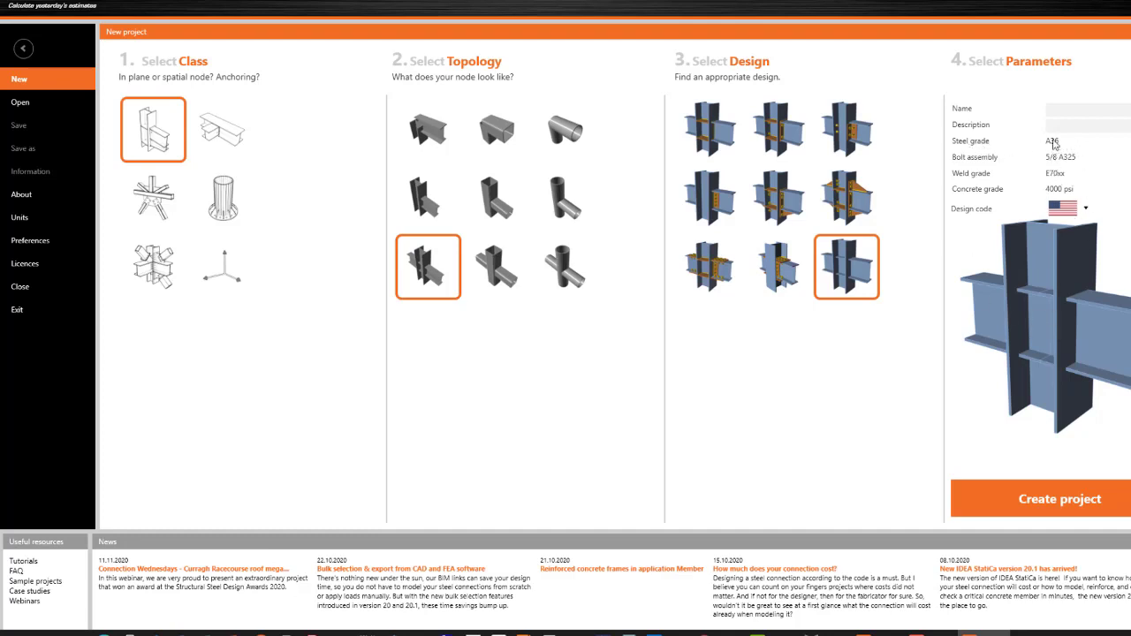
left_click(1049, 504)
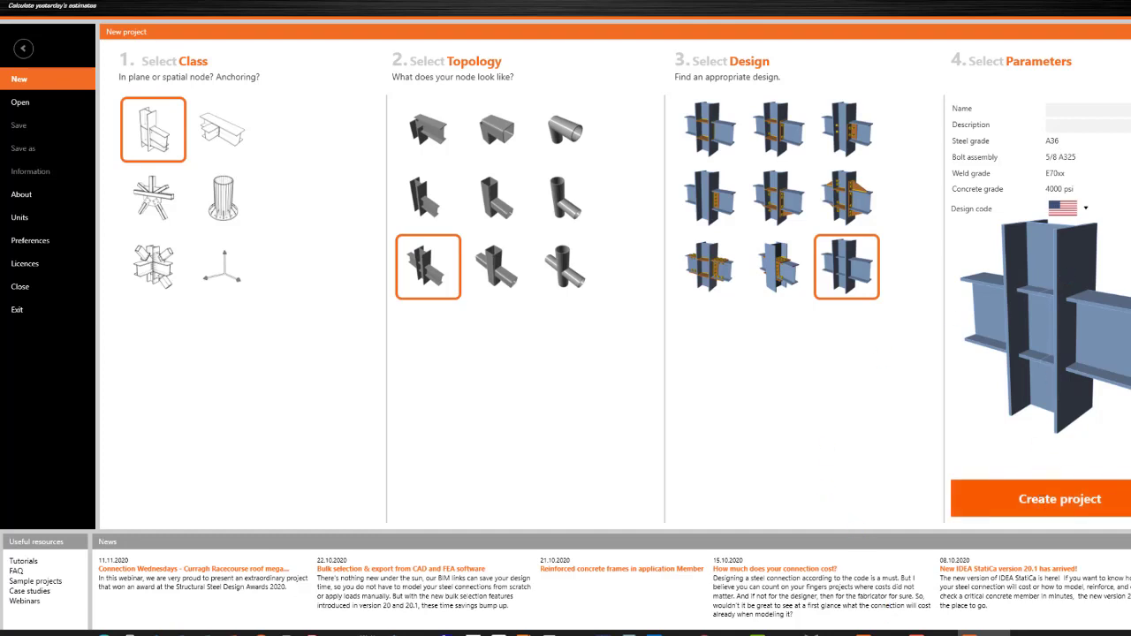
Step: Switch to SAP2000 and examine the axial force and torsion along frame object 34 at the interior joint for UDSTL3
mouse_move(910, 633)
left_click(848, 633)
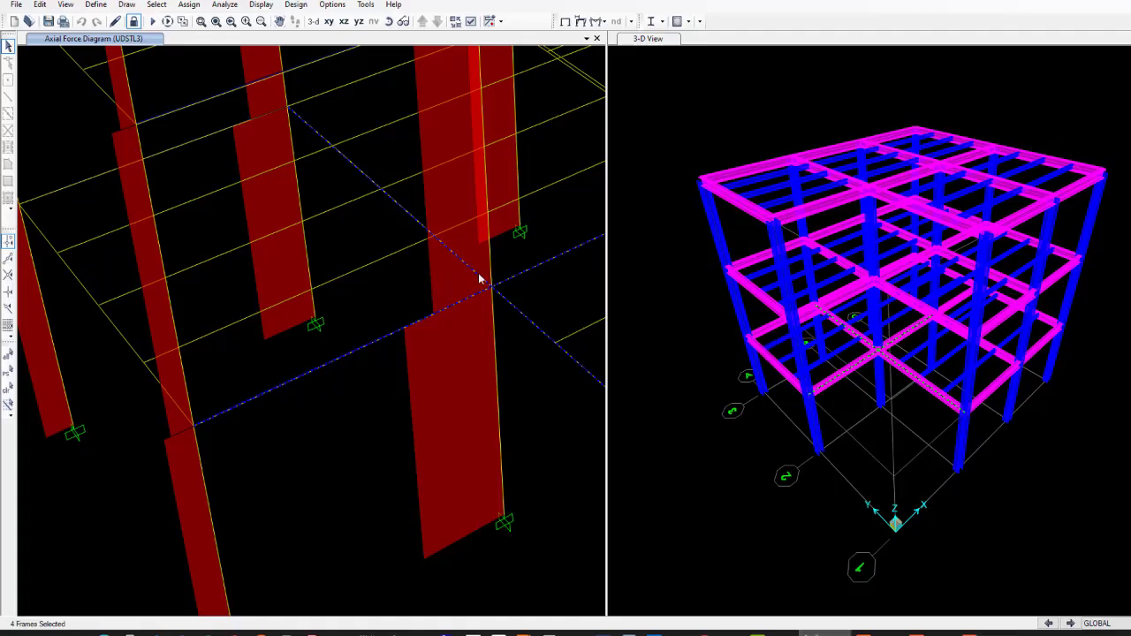
mouse_move(505, 304)
right_click(506, 304)
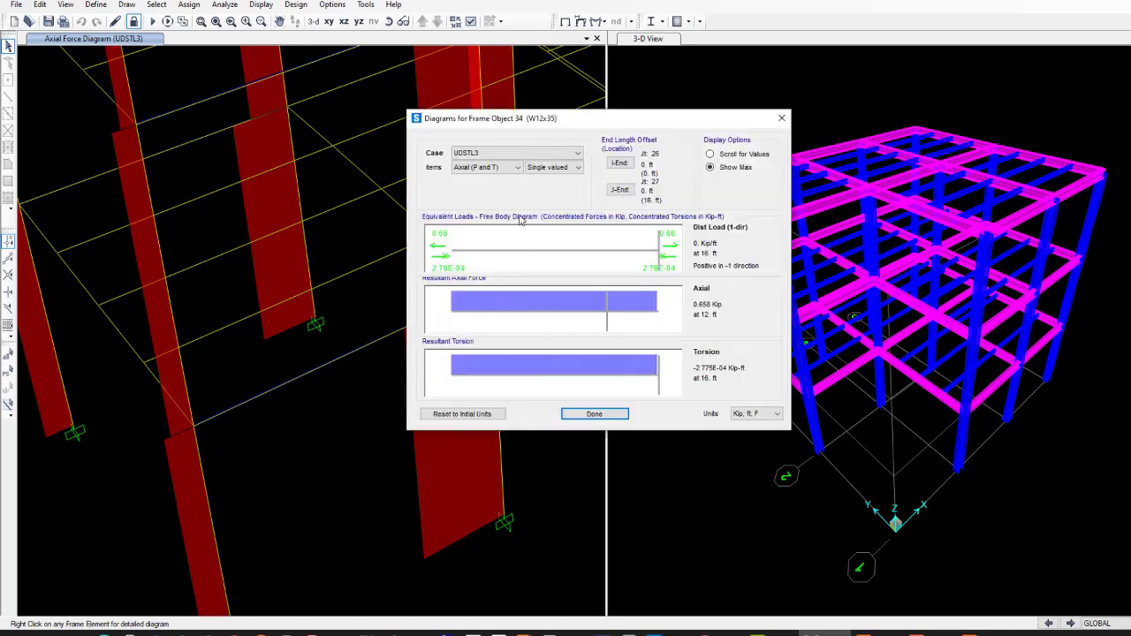
left_click(548, 168)
left_click(593, 252)
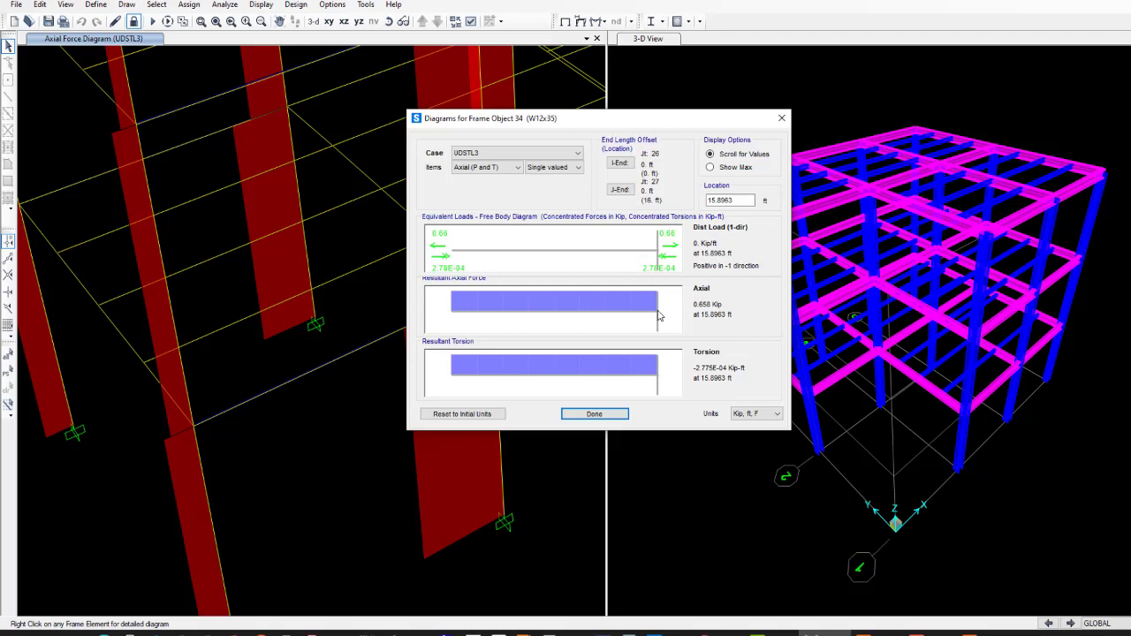
left_click(631, 376)
left_click(660, 372)
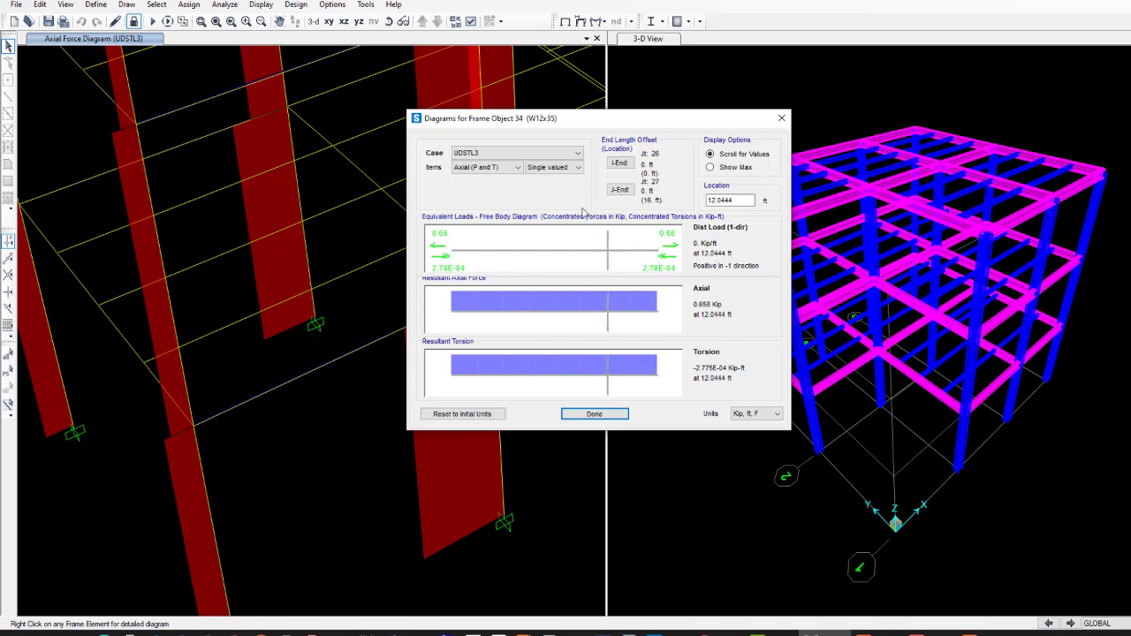
Step: Read the major shear V2 and moment M3 at the far end of frame object 34, and close its diagrams
left_click(548, 154)
left_click(504, 168)
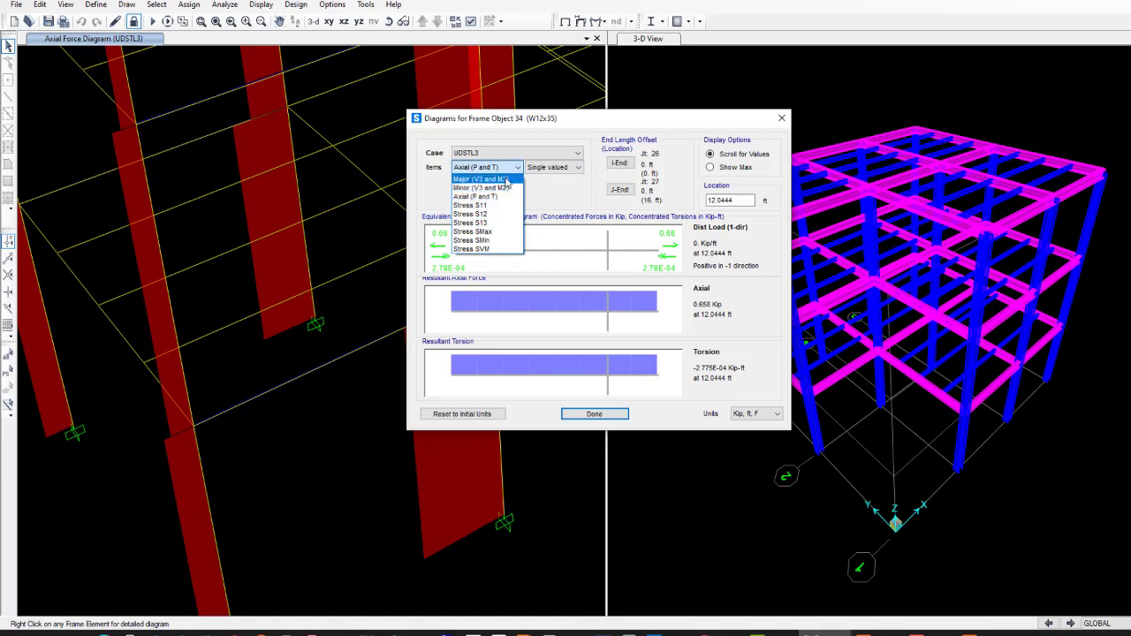
left_click(509, 180)
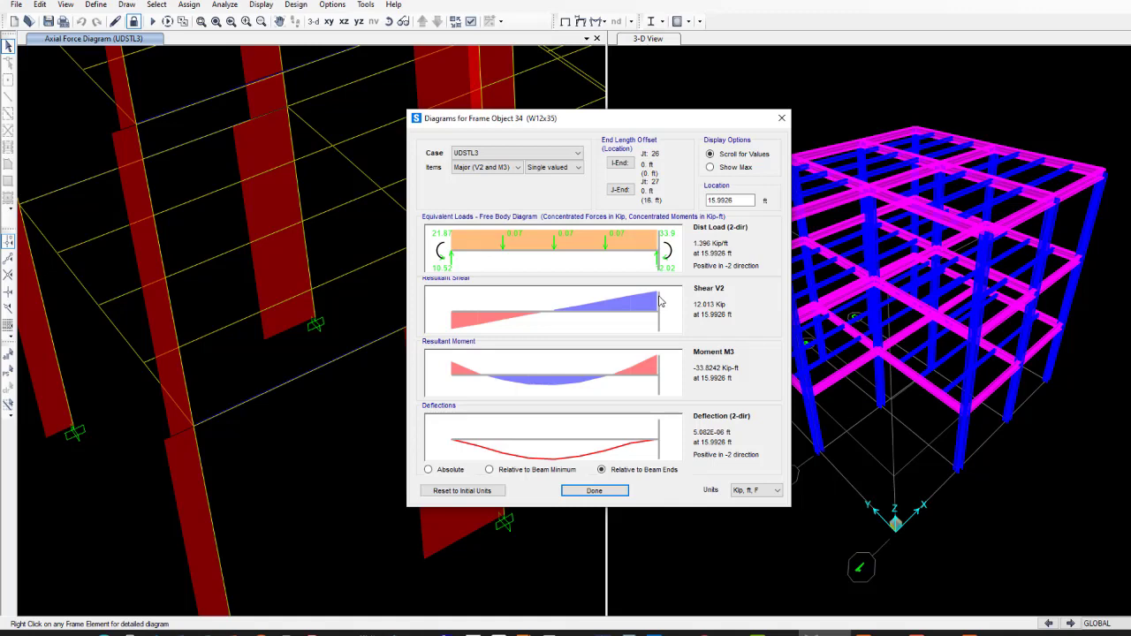
left_click(781, 118)
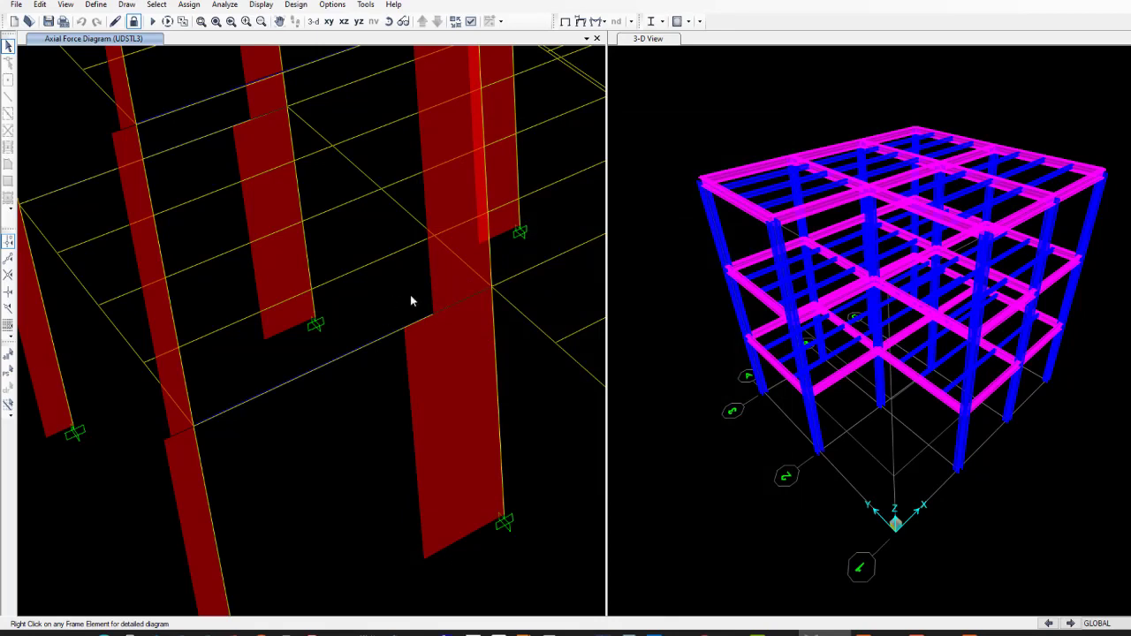
Step: Examine the minor V3 and M2 and the major V2 and M3 diagrams of frame object 35, across the interior column, at its 16 ft end
right_click(476, 278)
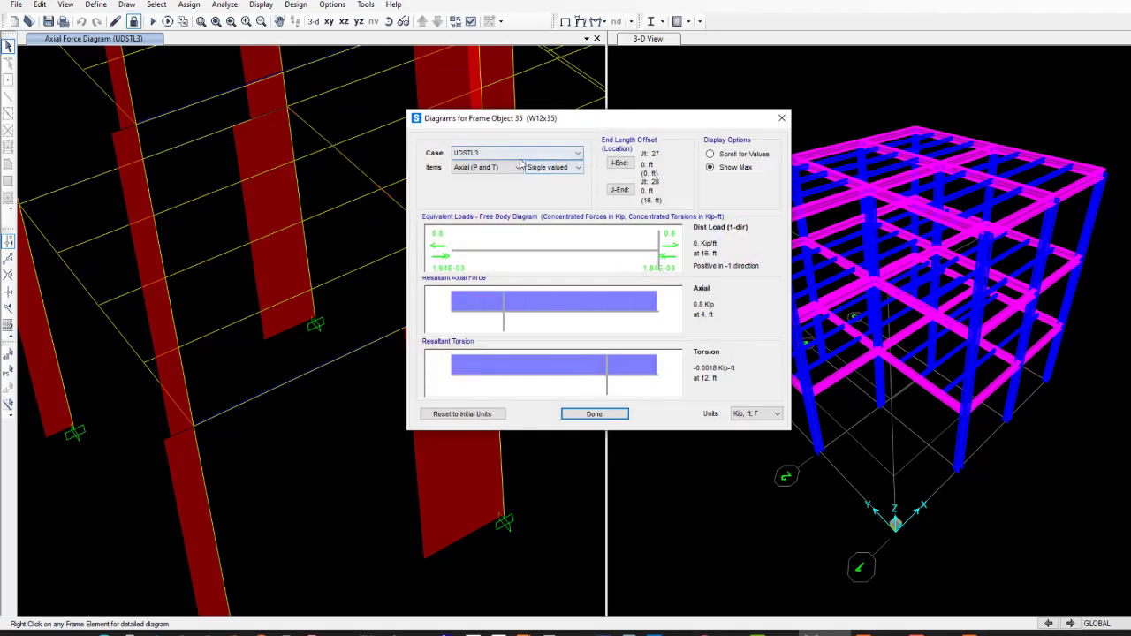
left_click(516, 167)
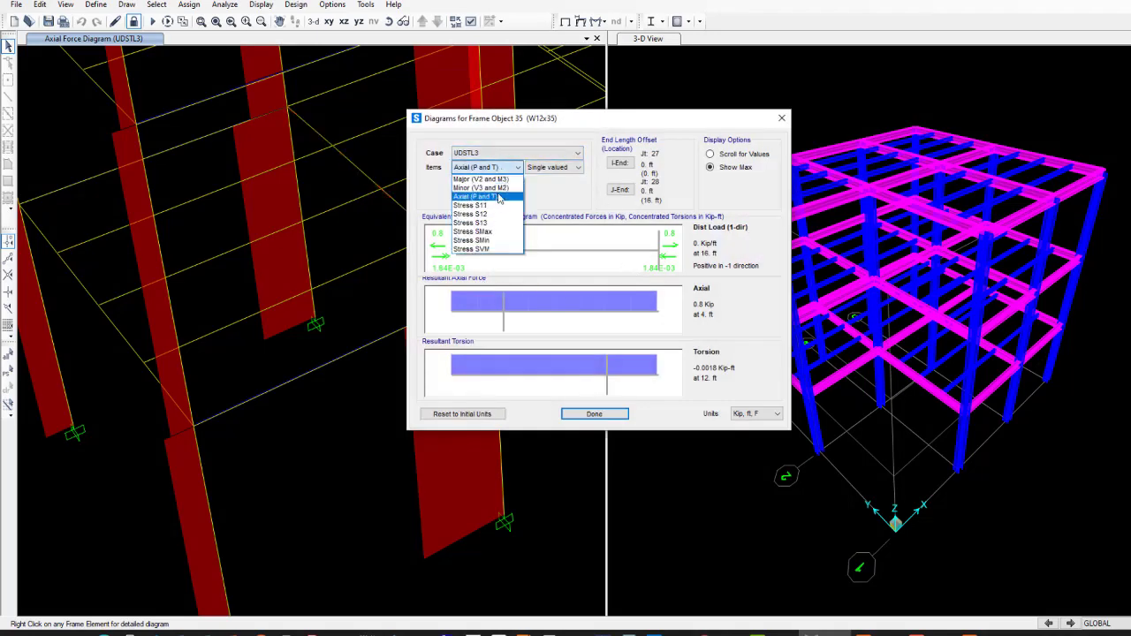
left_click(481, 187)
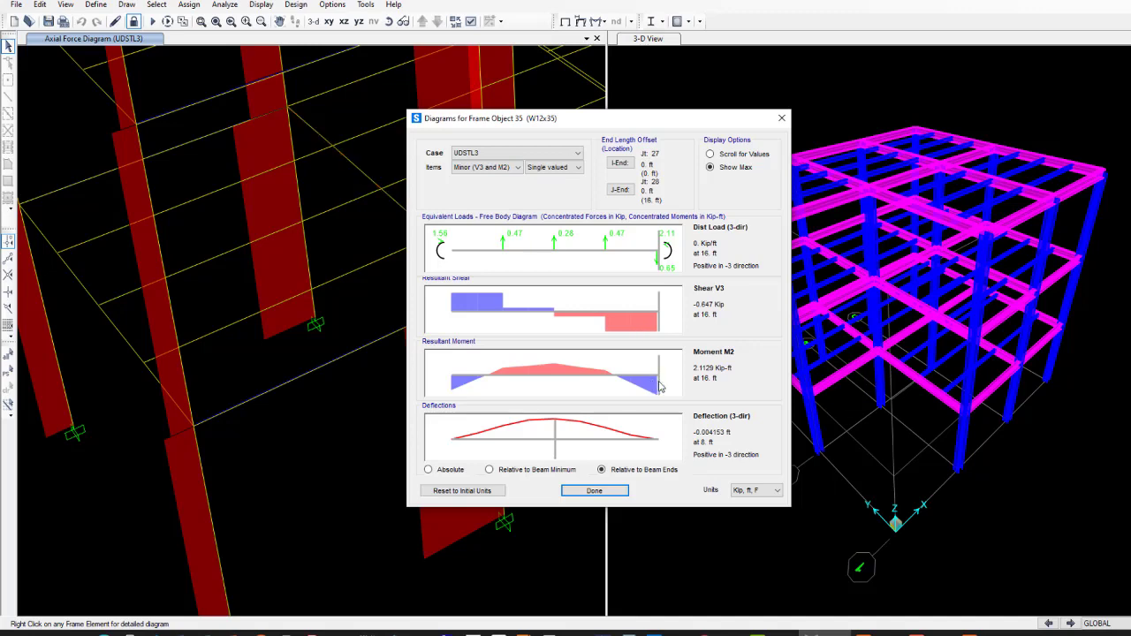
left_click(659, 386)
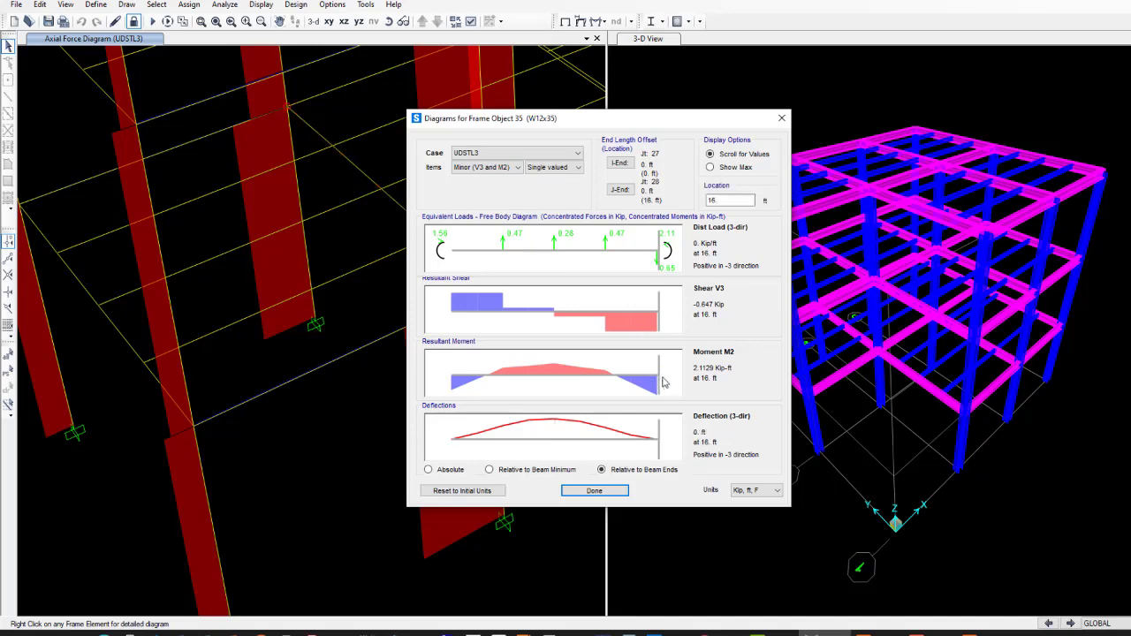
left_click_drag(663, 118, 759, 132)
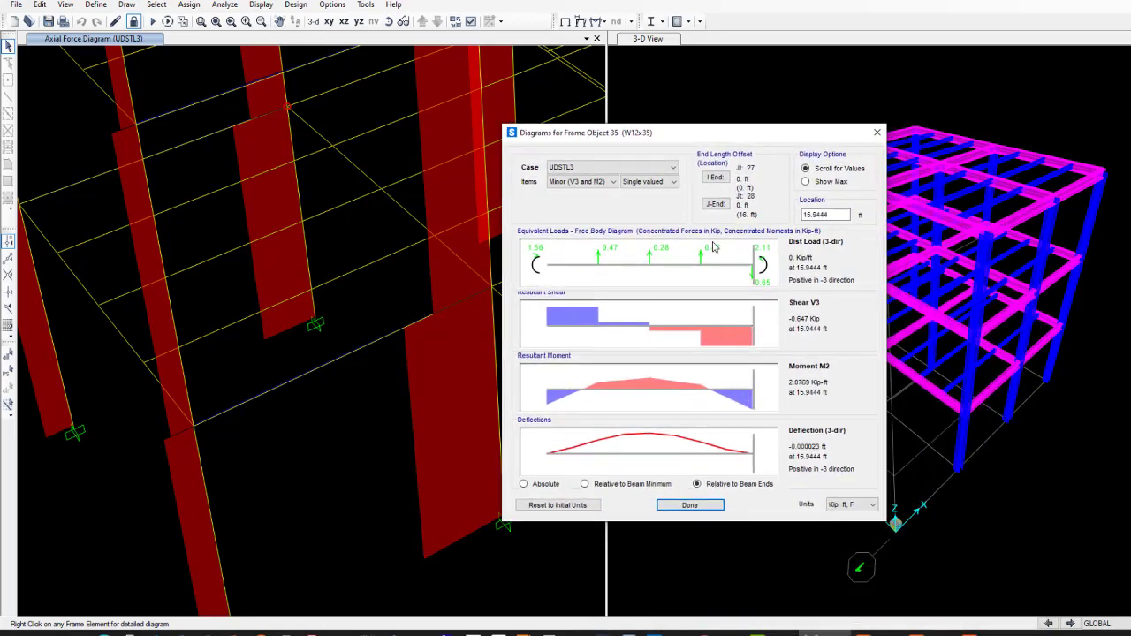
left_click(611, 181)
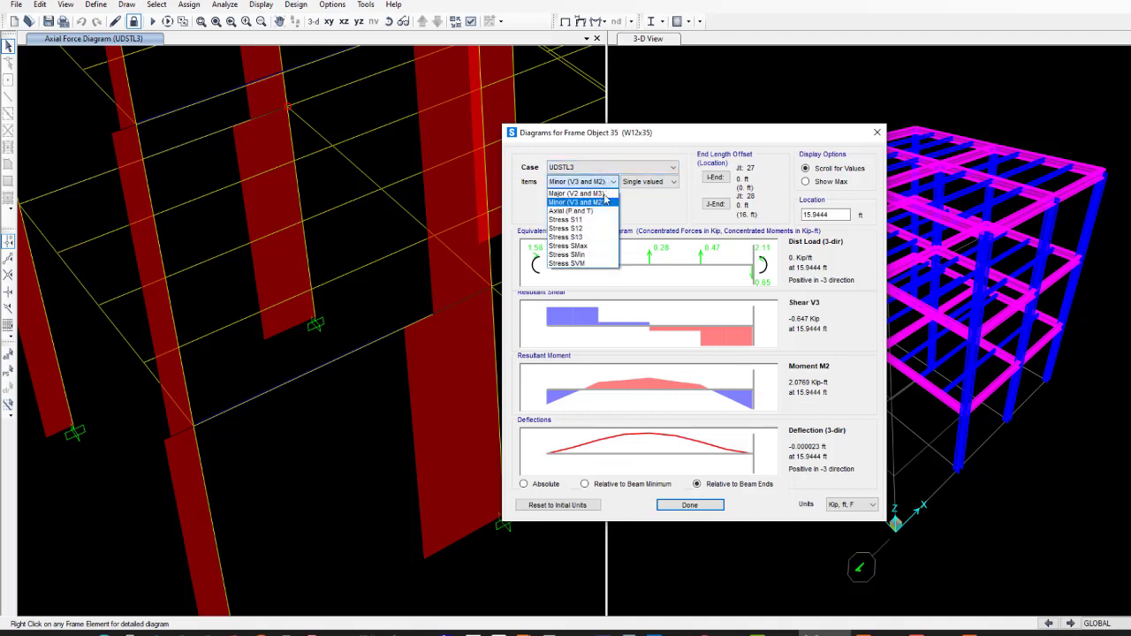
left_click(606, 205)
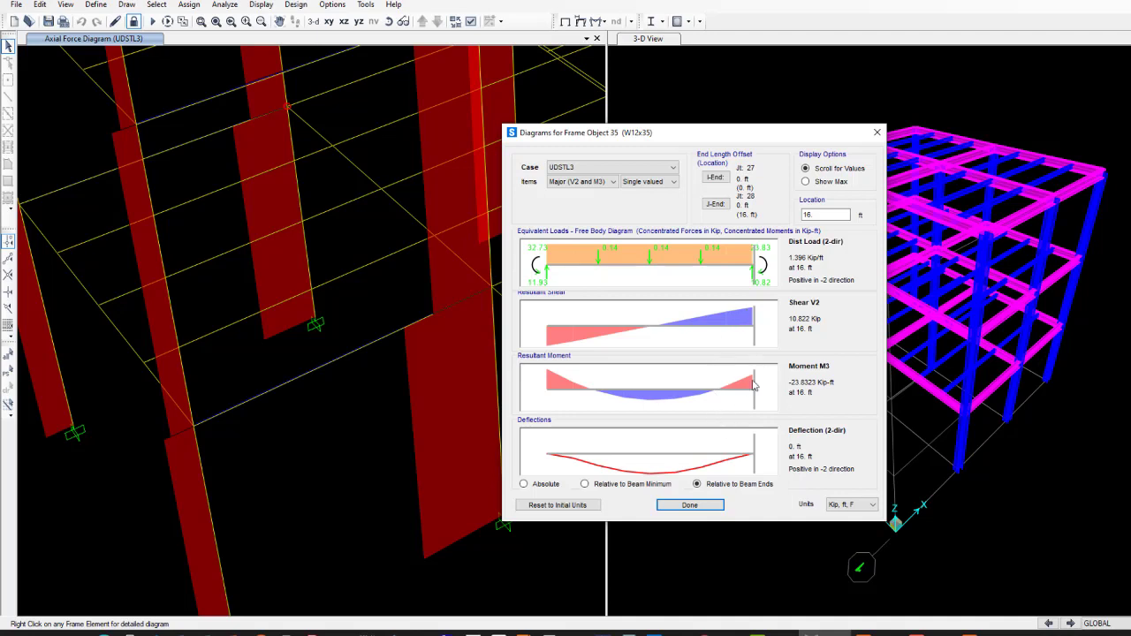
Step: Check the available load cases for frame object 35 and close its diagrams
left_click(597, 168)
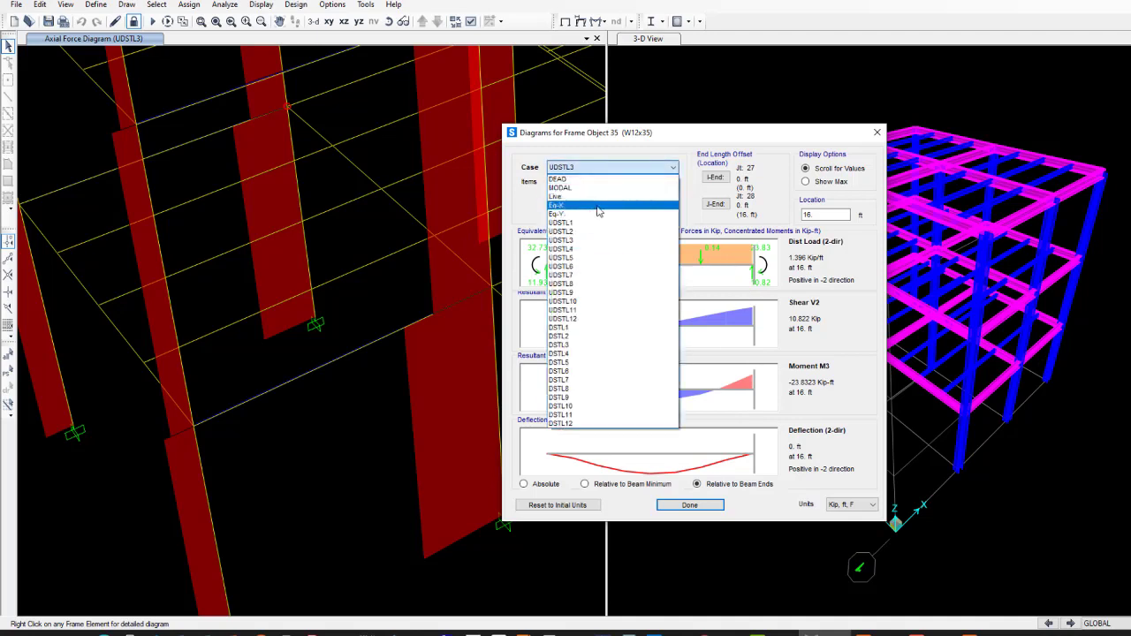
left_click(875, 135)
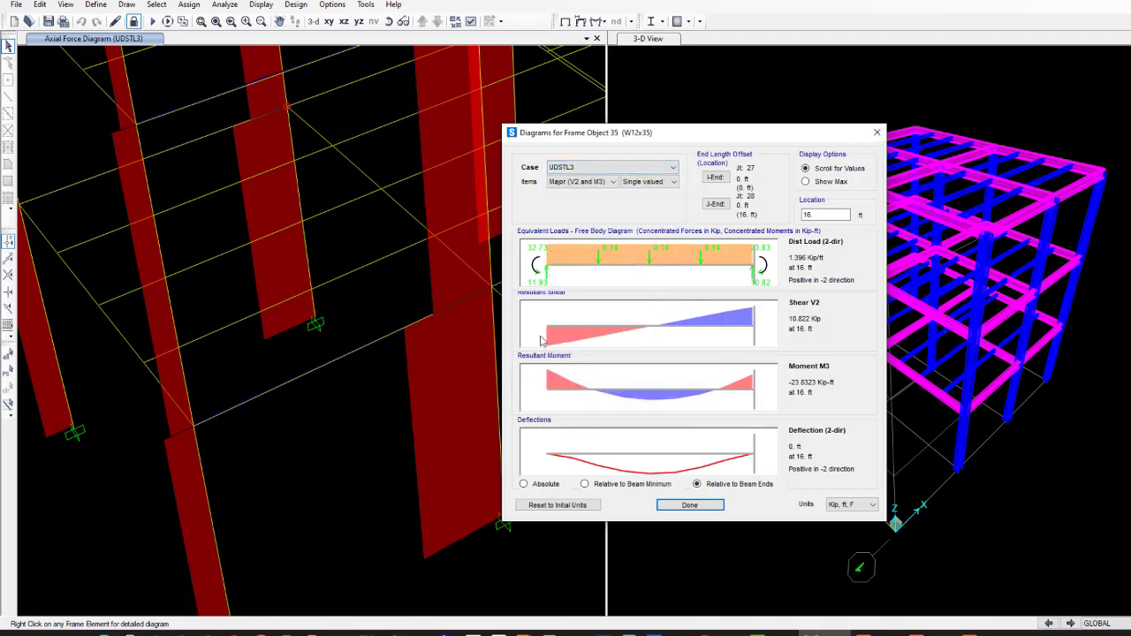
left_click(877, 133)
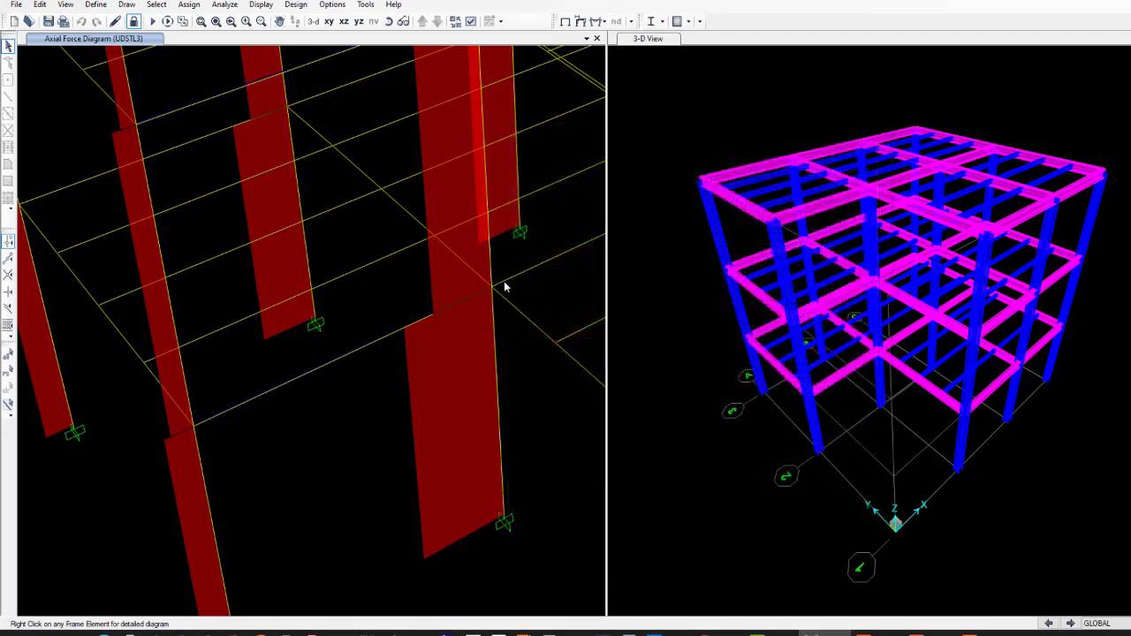
Step: Examine the axial and the major V2 and M3 diagrams of frame object 109, the column above the interior joint, and close them
mouse_move(522, 320)
left_click(491, 251)
right_click(492, 252)
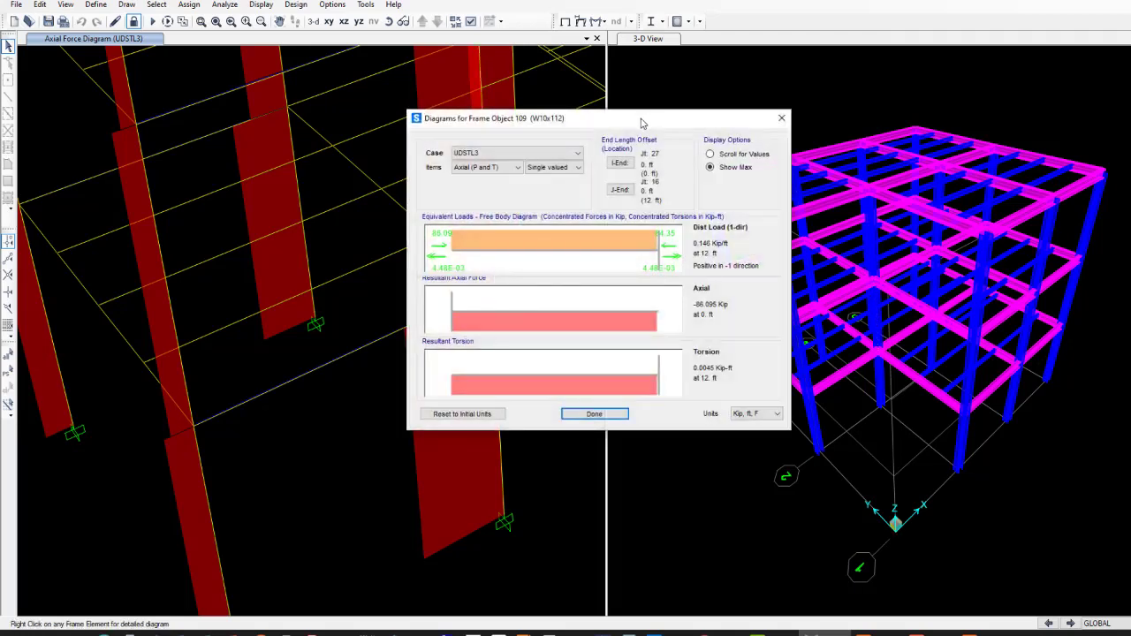
left_click(575, 313)
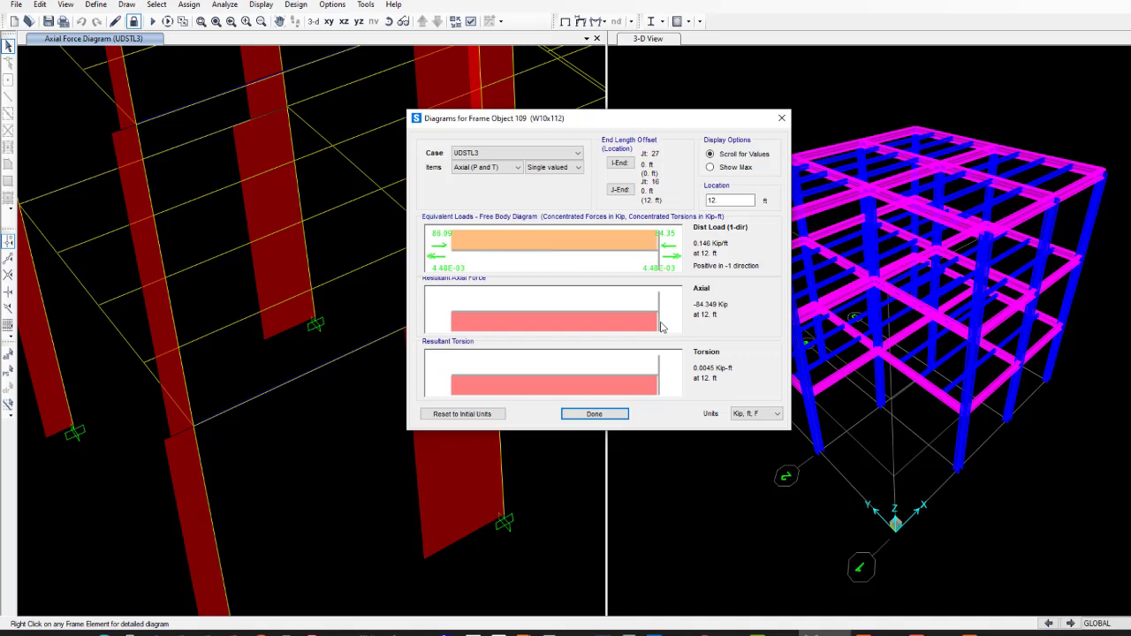
left_click(500, 168)
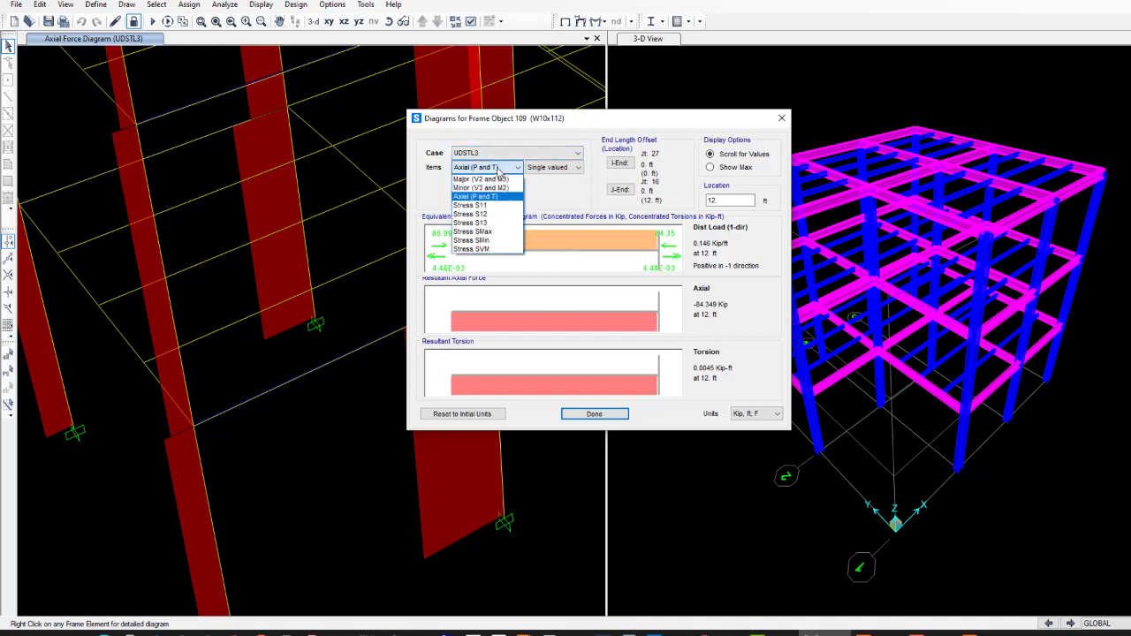
left_click(482, 178)
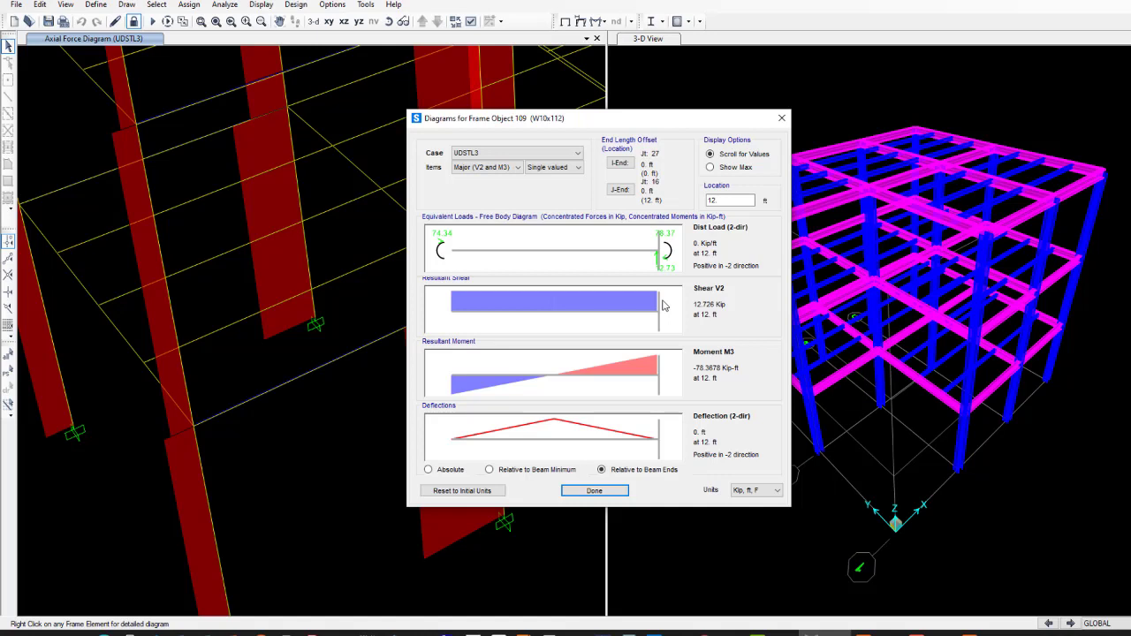
left_click(619, 492)
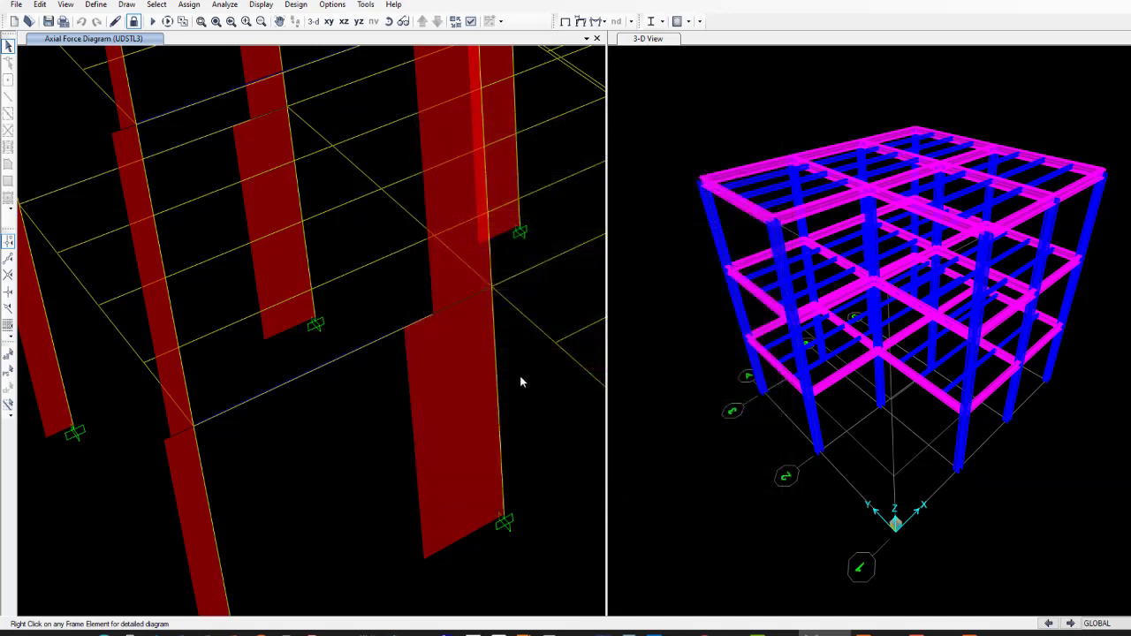
Step: Examine the axial and the major V2 and M3 diagrams of frame object 108, the column below the joint, at its 12 ft end
right_click(495, 320)
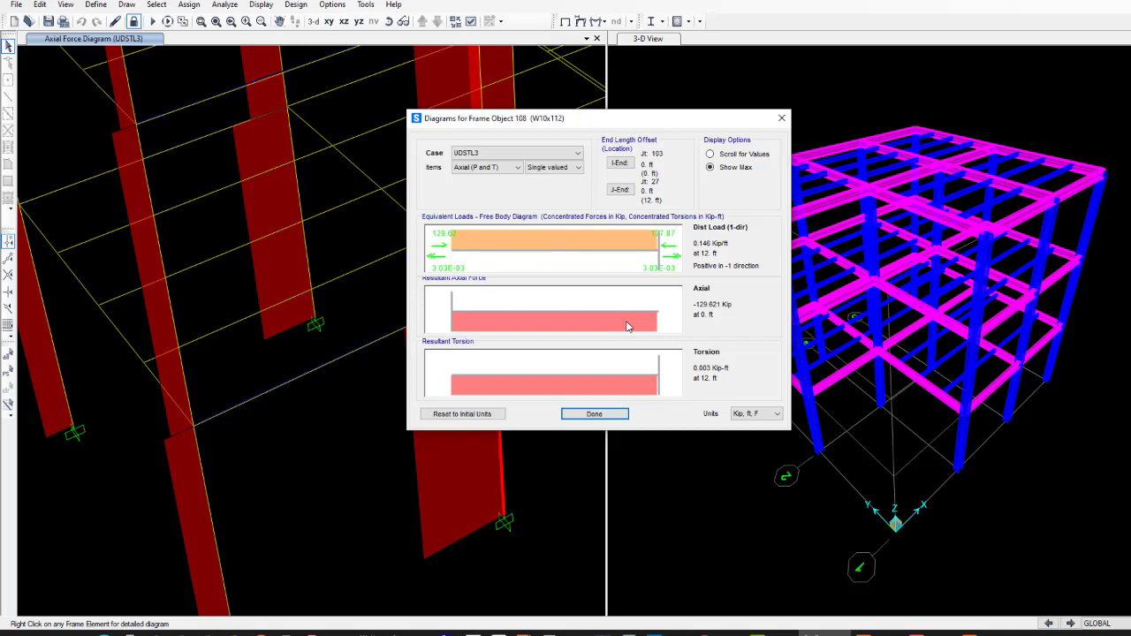
left_click(491, 167)
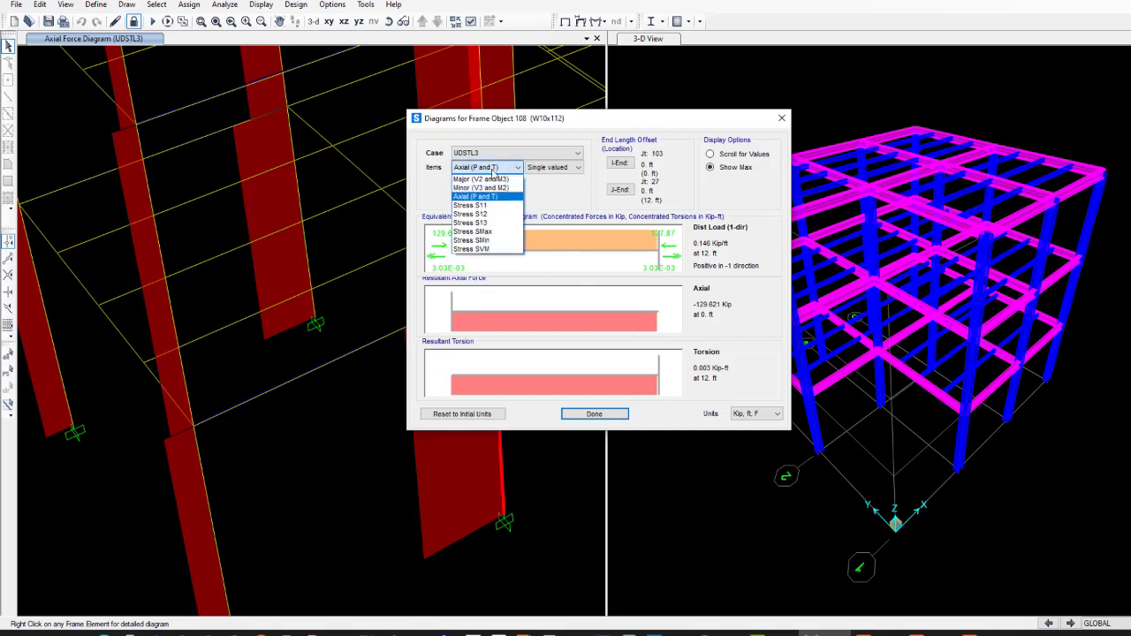
left_click(482, 180)
left_click(654, 377)
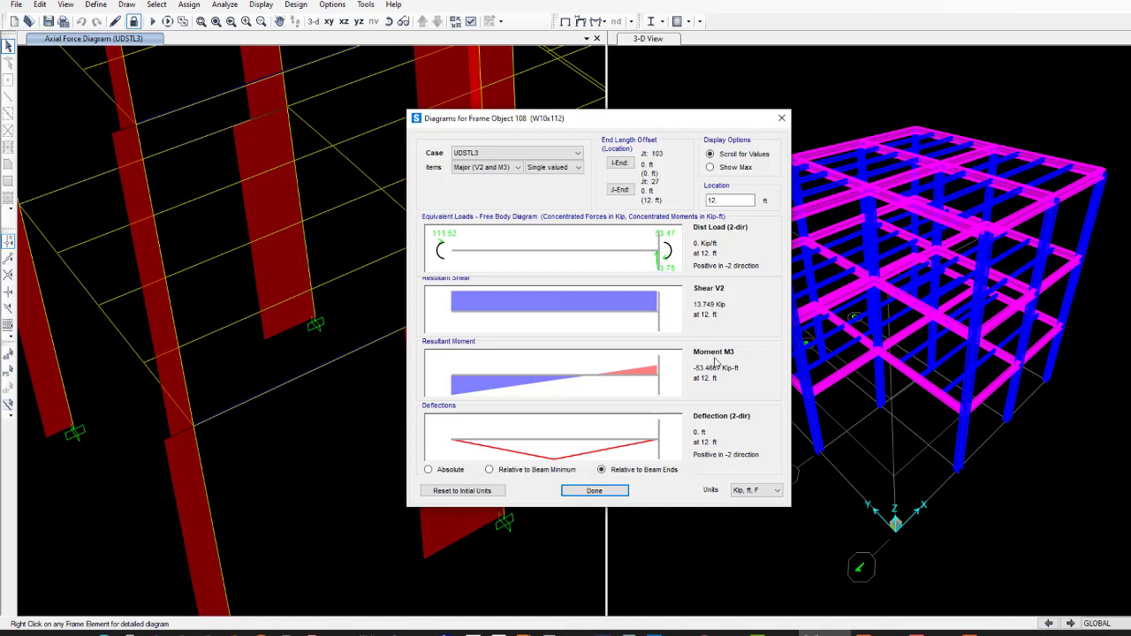
left_click(594, 493)
left_click(600, 495)
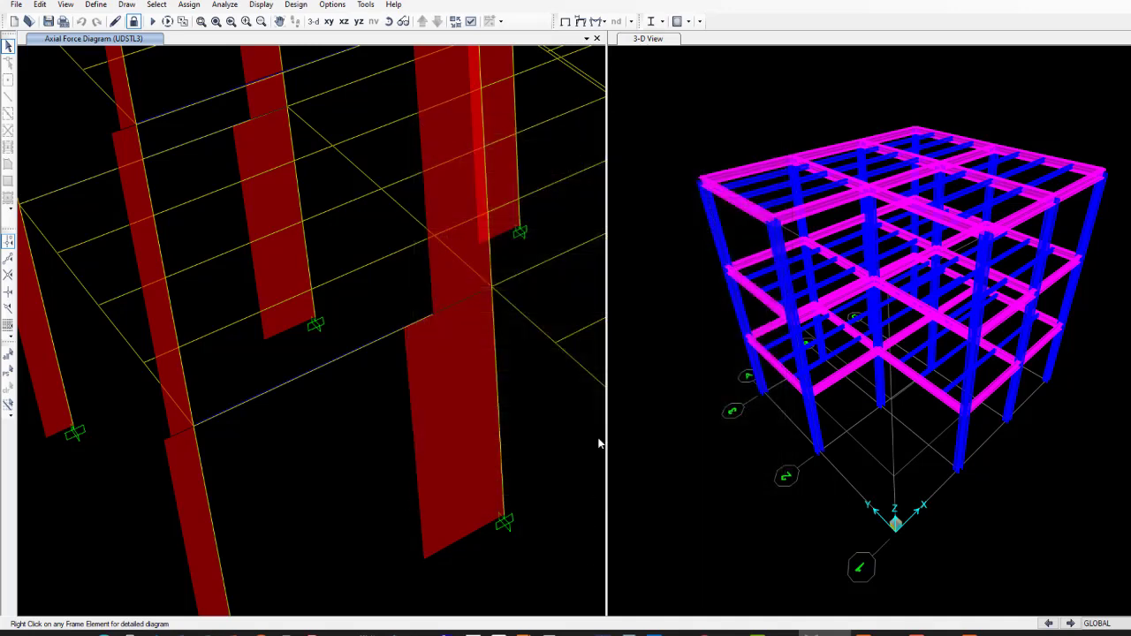
Step: Open the diagrams of frame object 34 at the interior joint for a brief check and close them
mouse_move(510, 304)
right_click(516, 312)
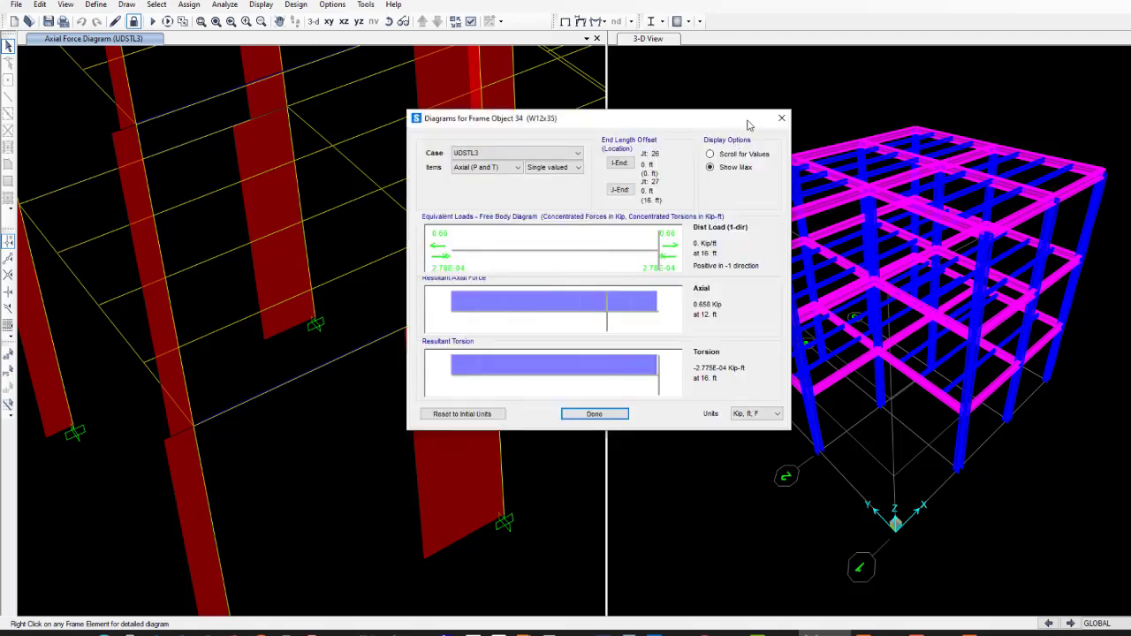
left_click(781, 117)
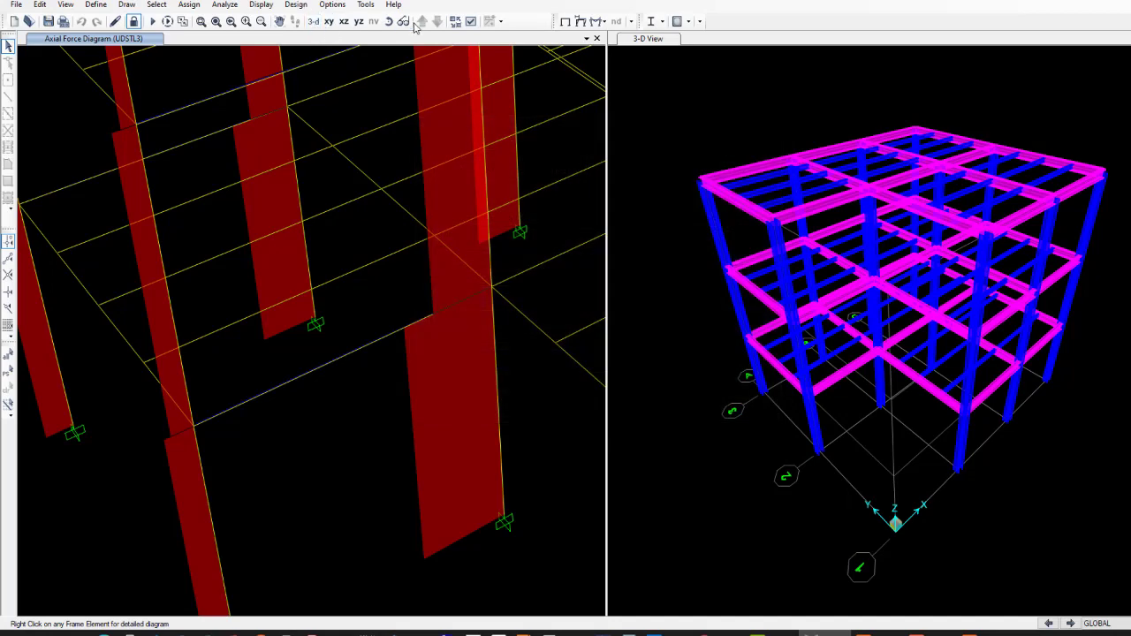
Step: Display the frame section names in the axial force diagram view and close the display options
left_click(470, 22)
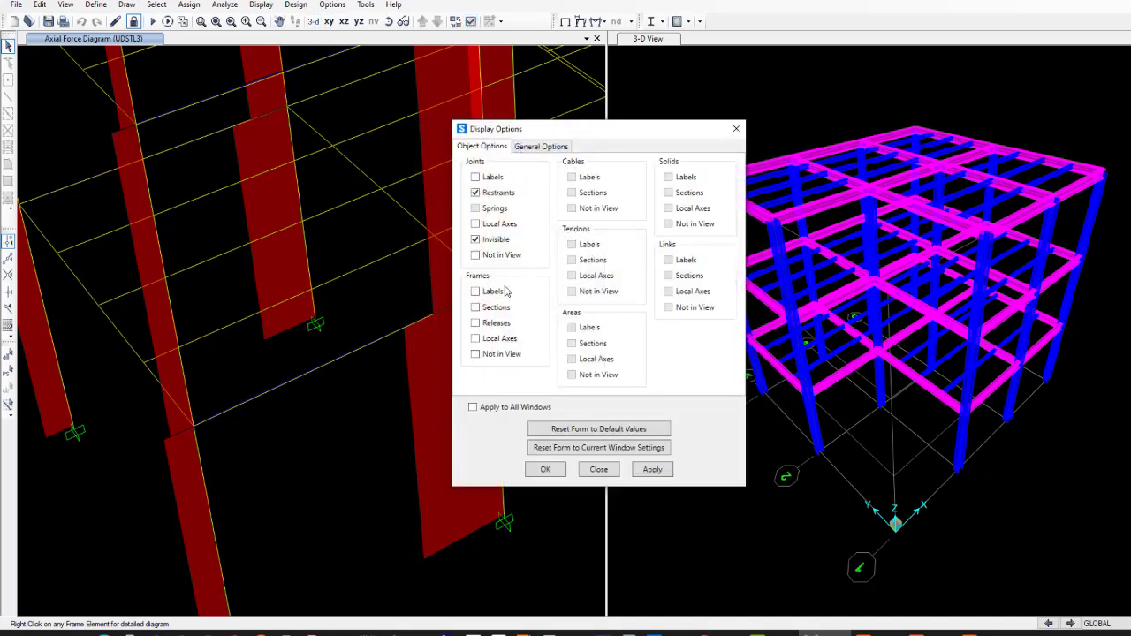
left_click(477, 307)
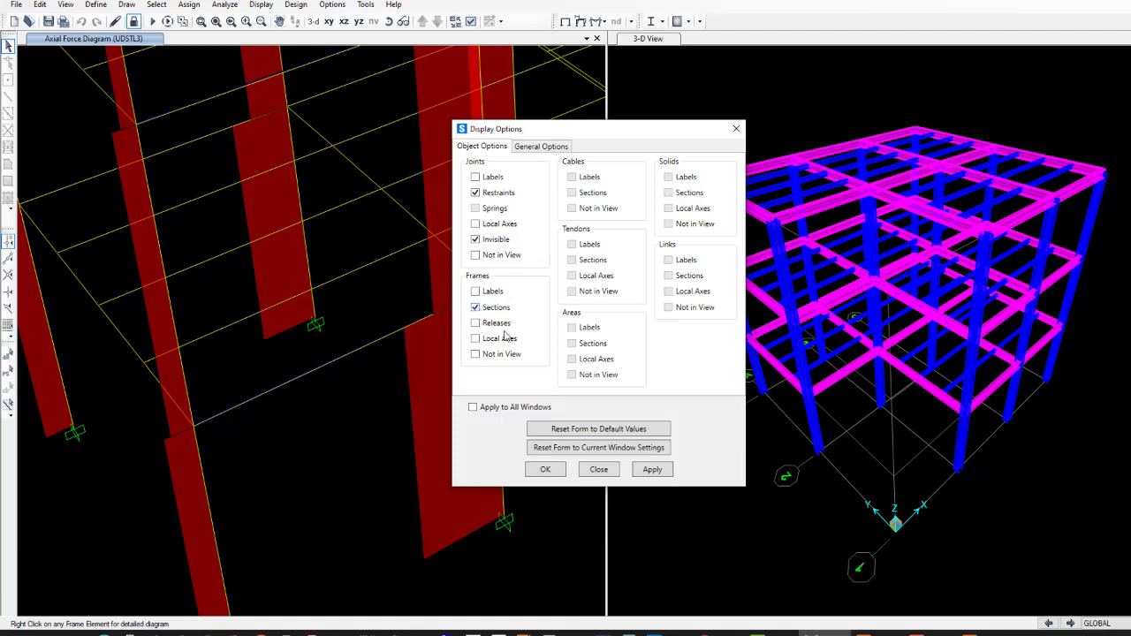
left_click(653, 469)
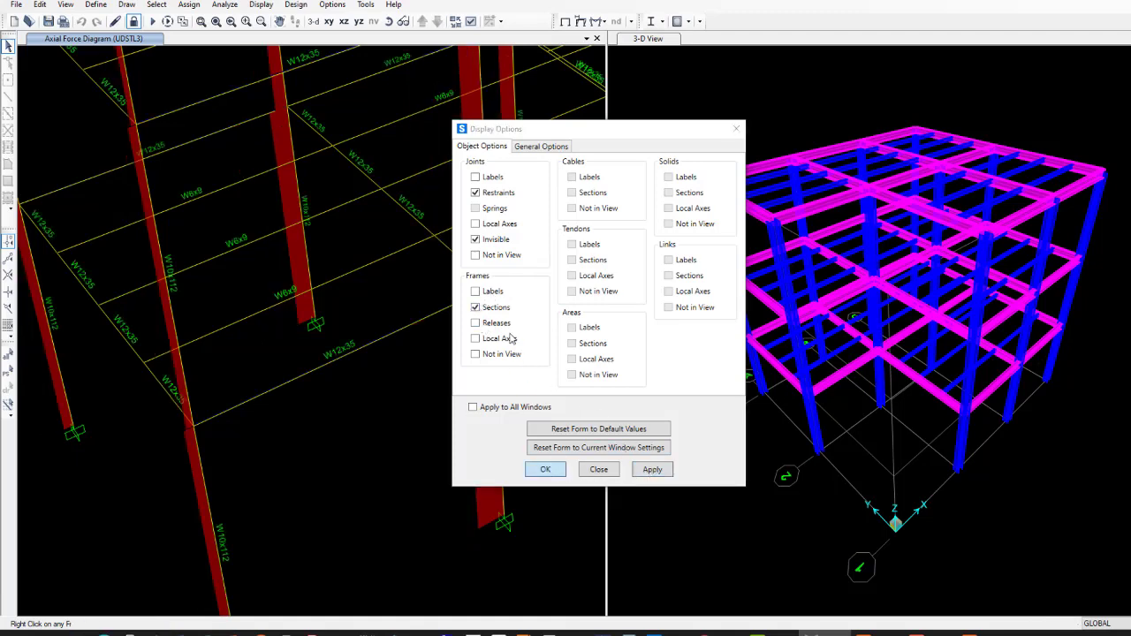
key("Escape")
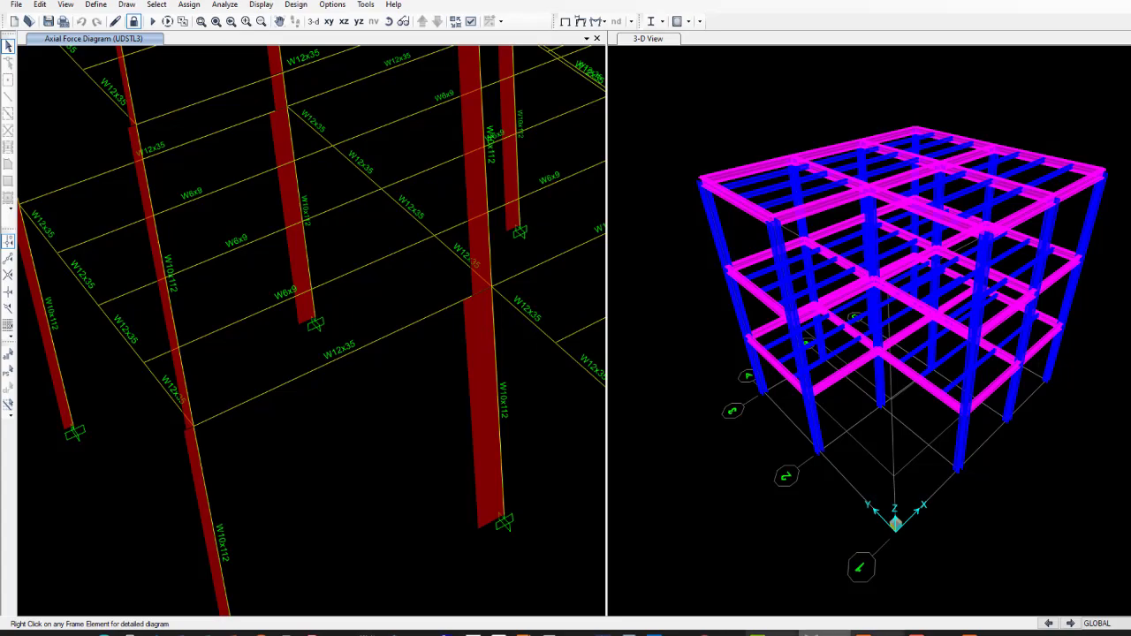
Step: Switch to IDEA StatiCa and select beam B1 in the connection model
left_click(983, 633)
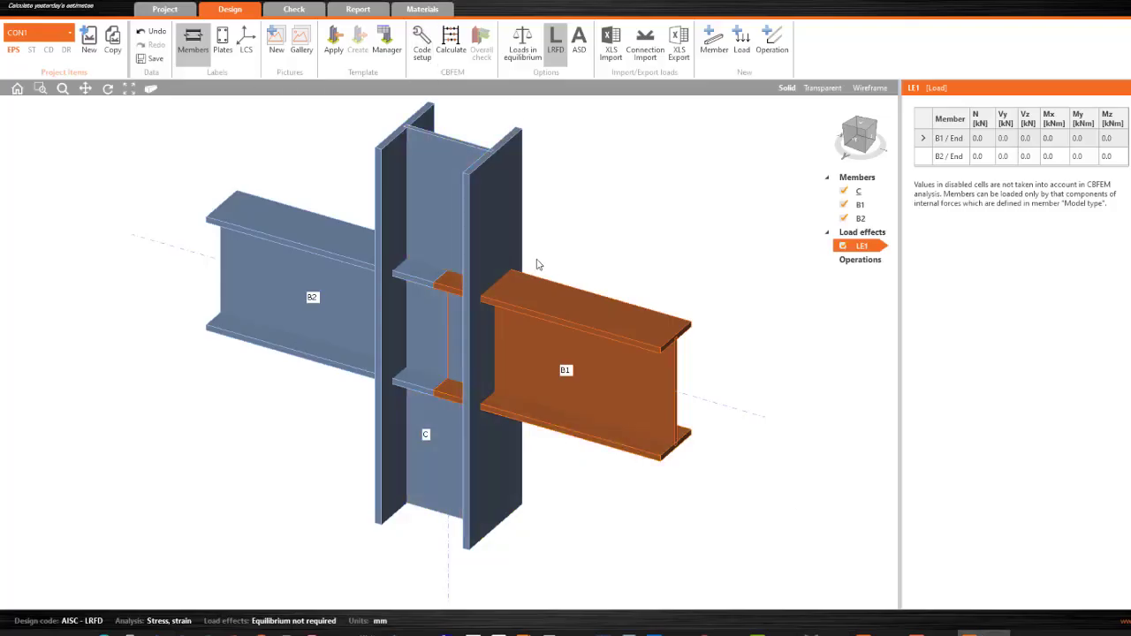
left_click(619, 340)
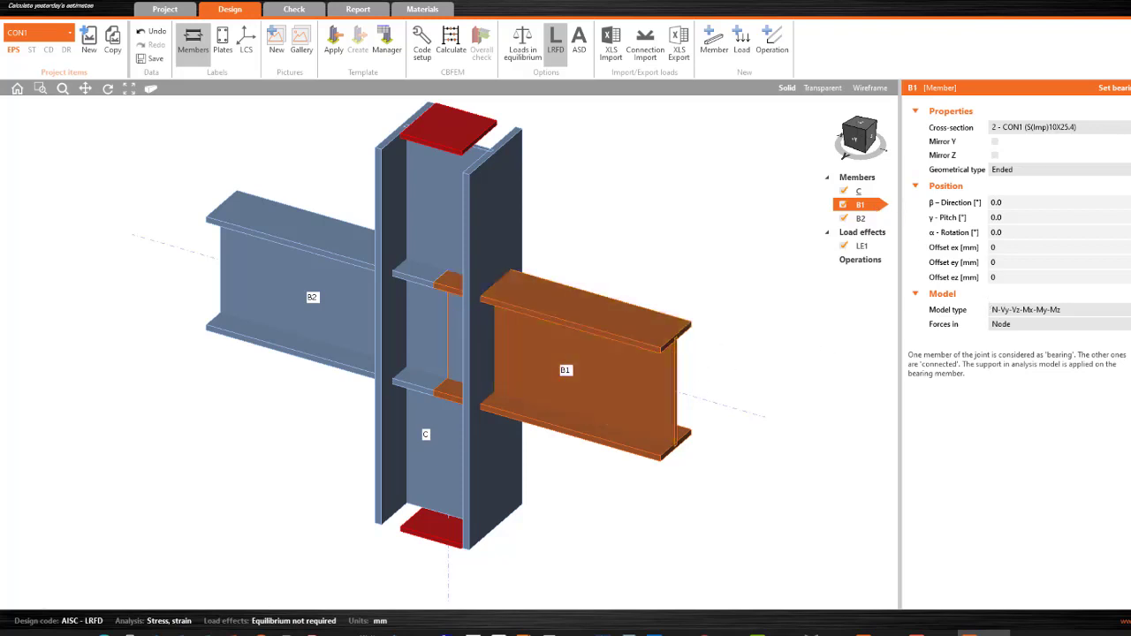
left_click(1118, 128)
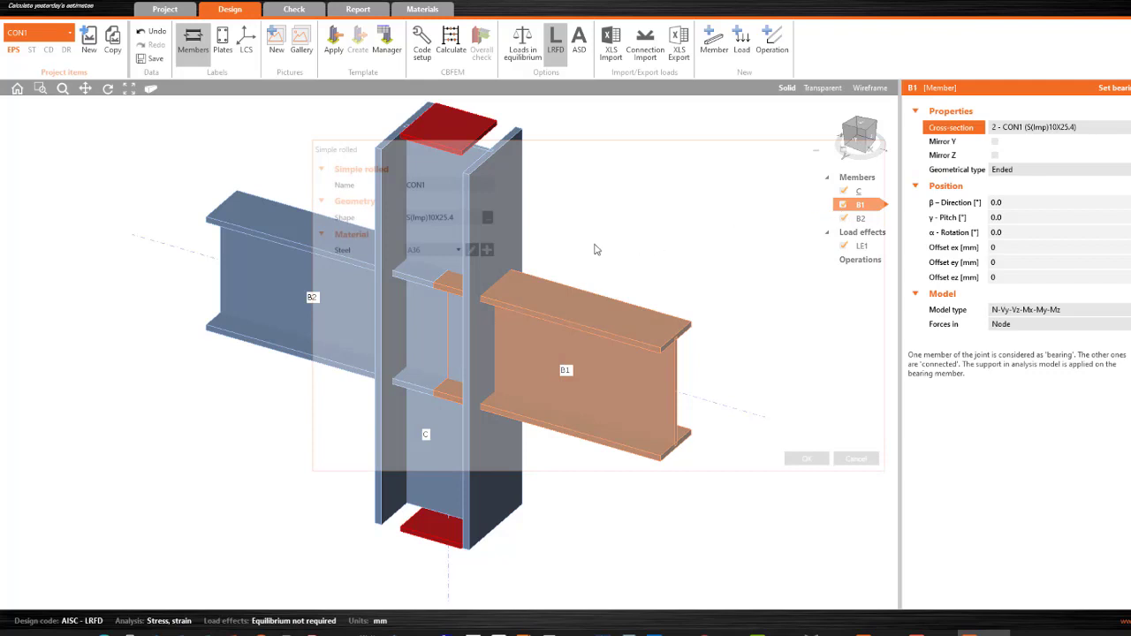
left_click(454, 250)
left_click(454, 257)
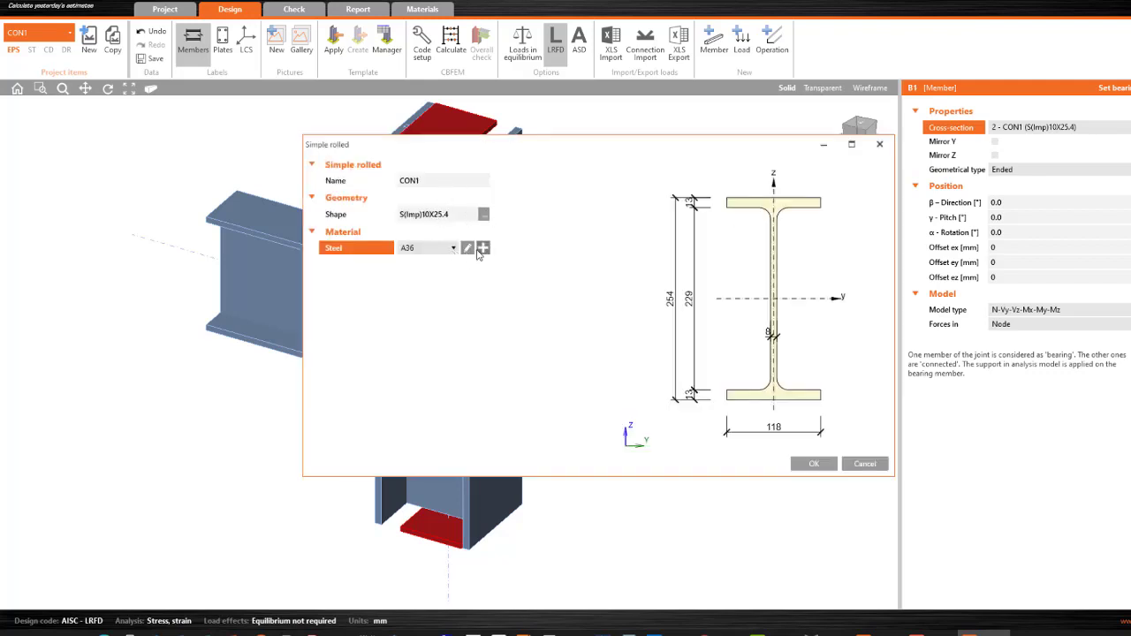
left_click(483, 249)
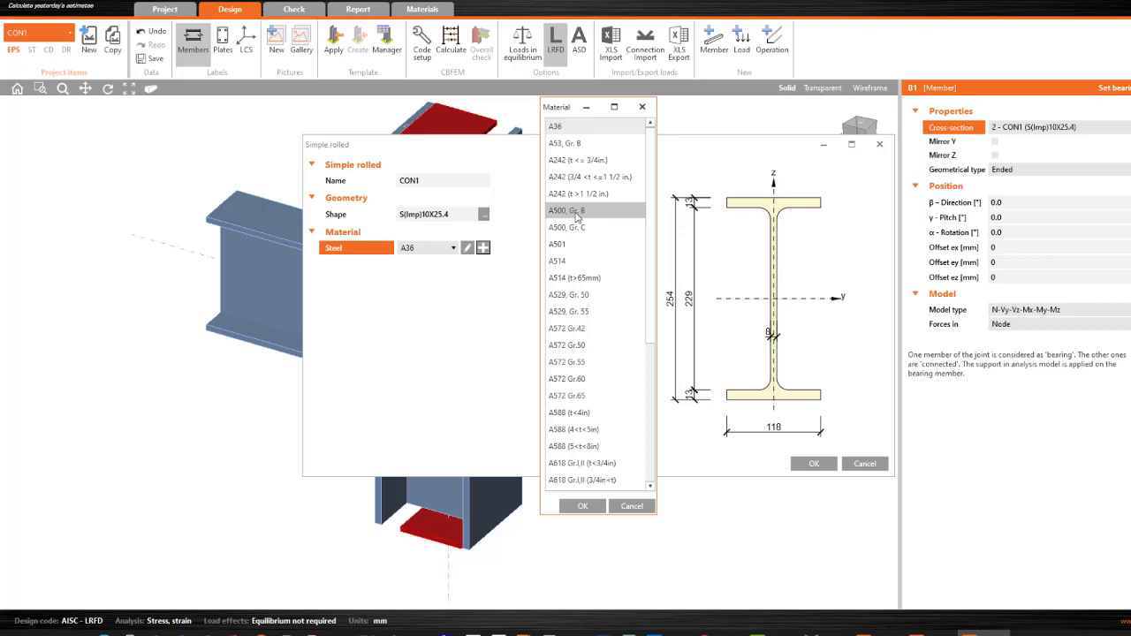
left_click(580, 347)
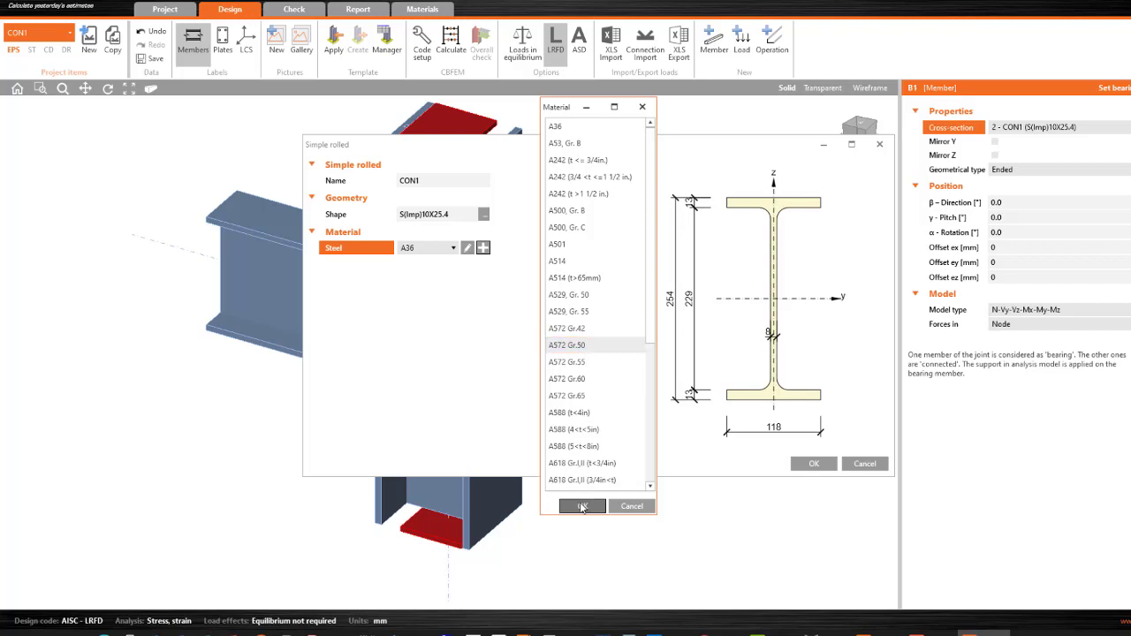
left_click(582, 506)
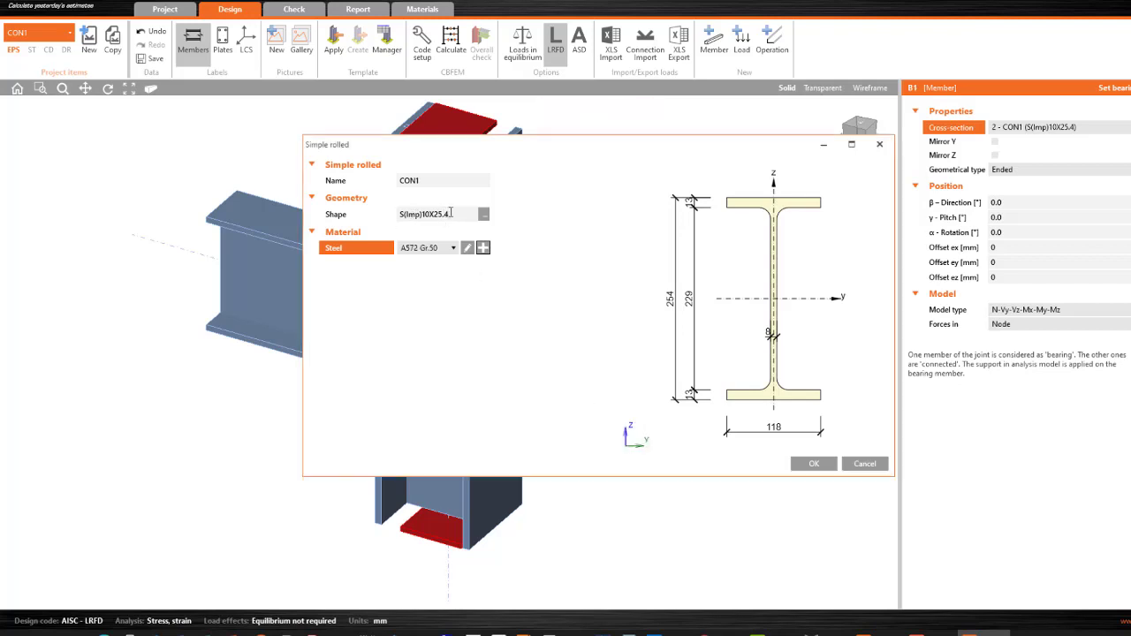
left_click(484, 214)
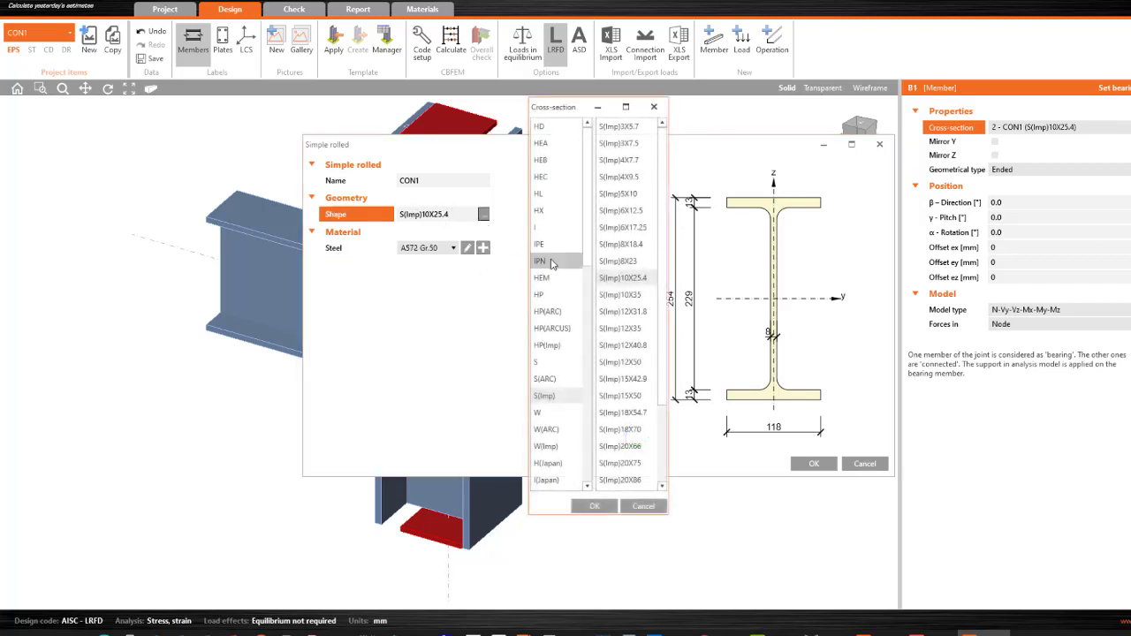
left_click(539, 413)
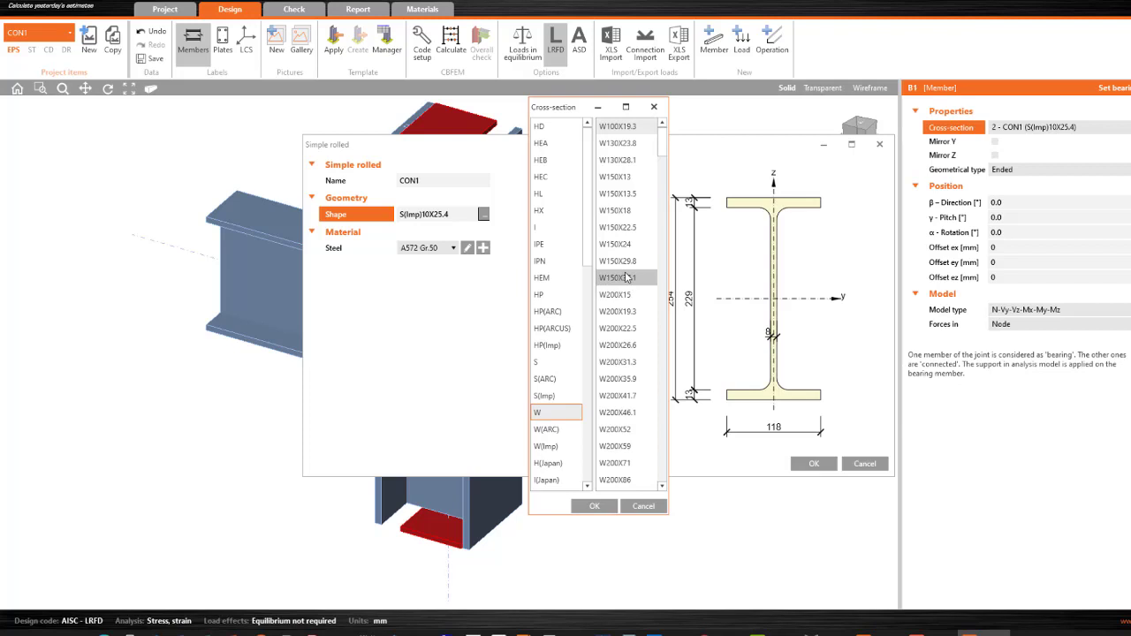
left_click(654, 107)
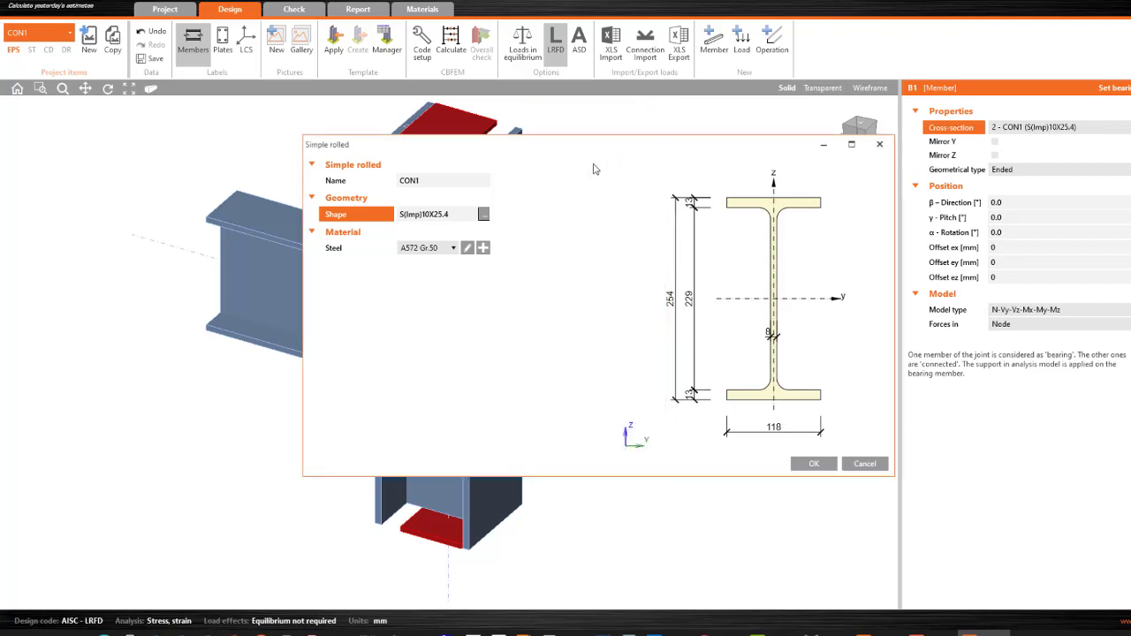
left_click(881, 144)
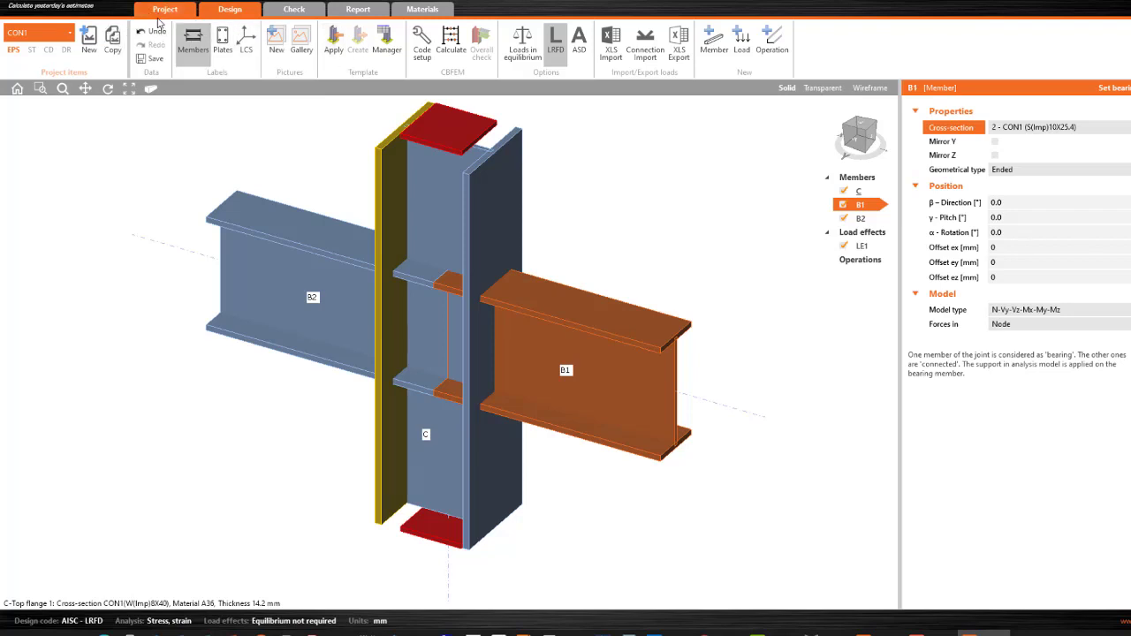
Step: Sort the project's unit types by name, apply the imperial unit set, and return to the connection design
left_click(89, 40)
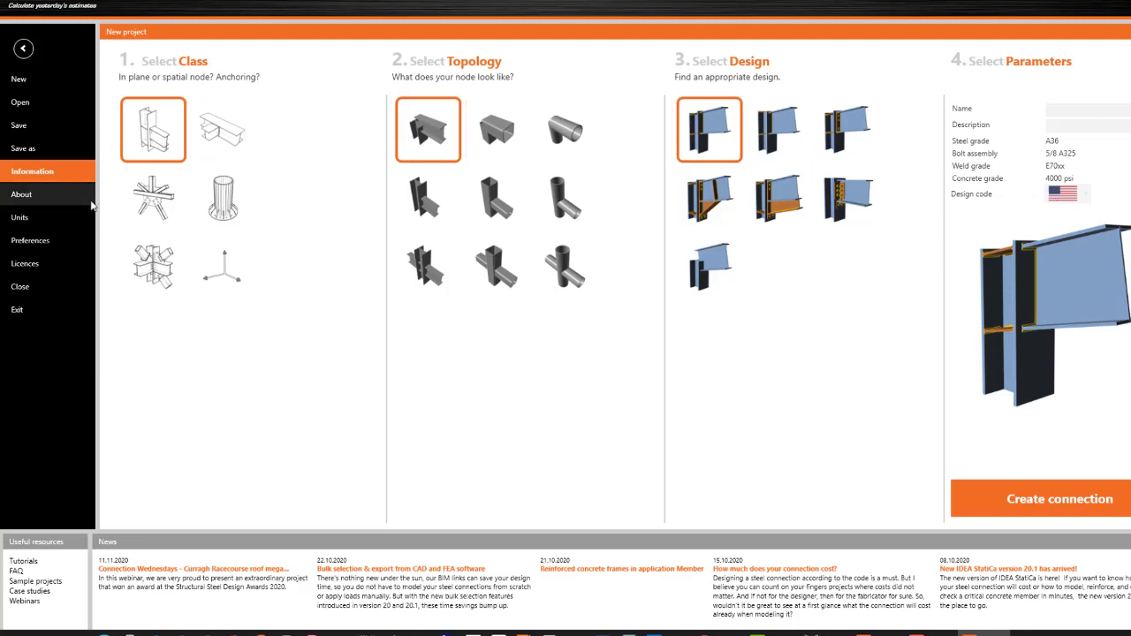
left_click(50, 218)
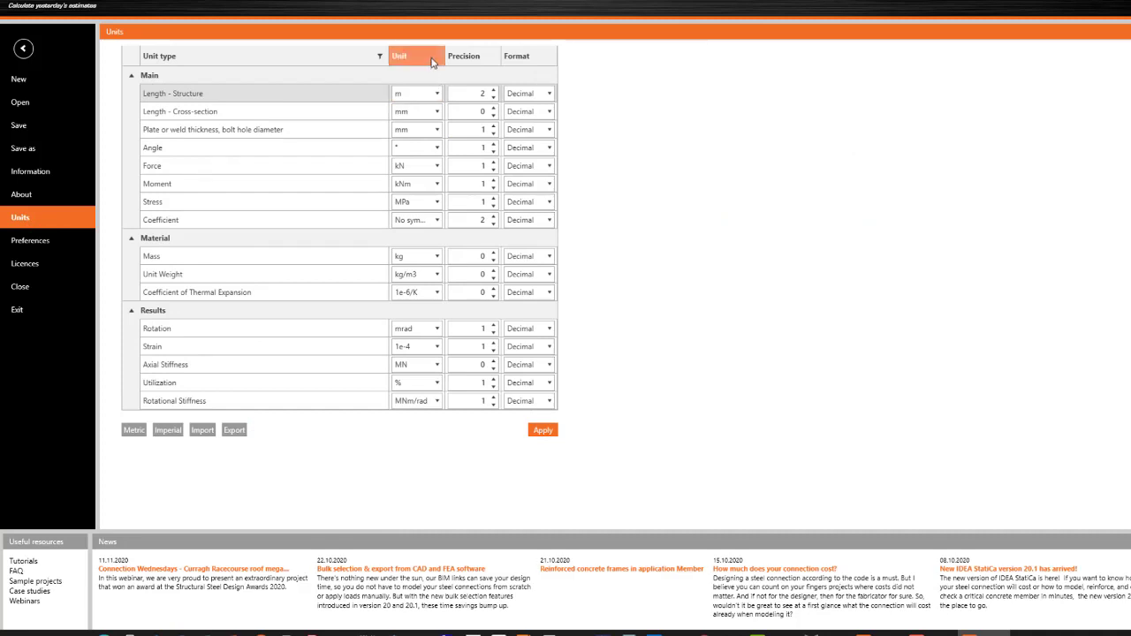
left_click(371, 58)
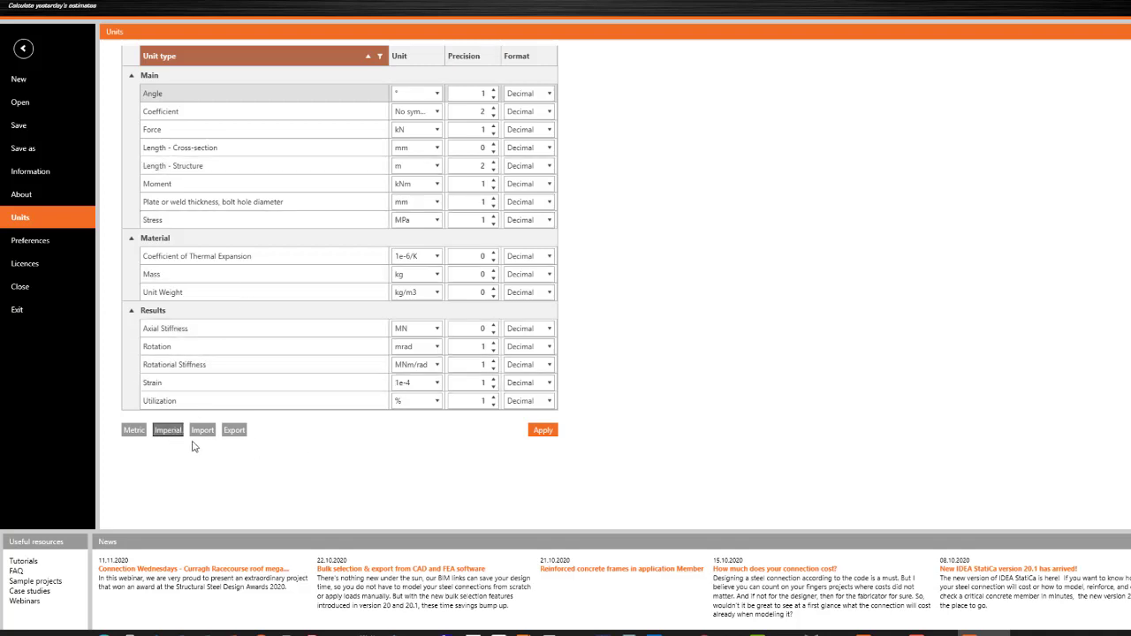
left_click(542, 431)
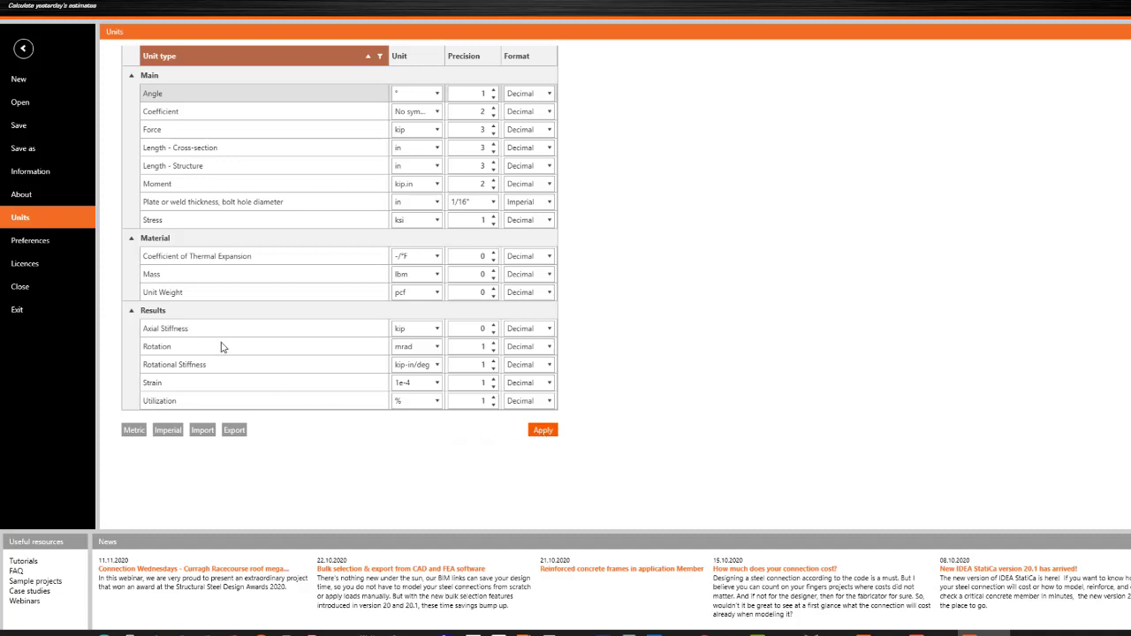
left_click(541, 430)
left_click(23, 50)
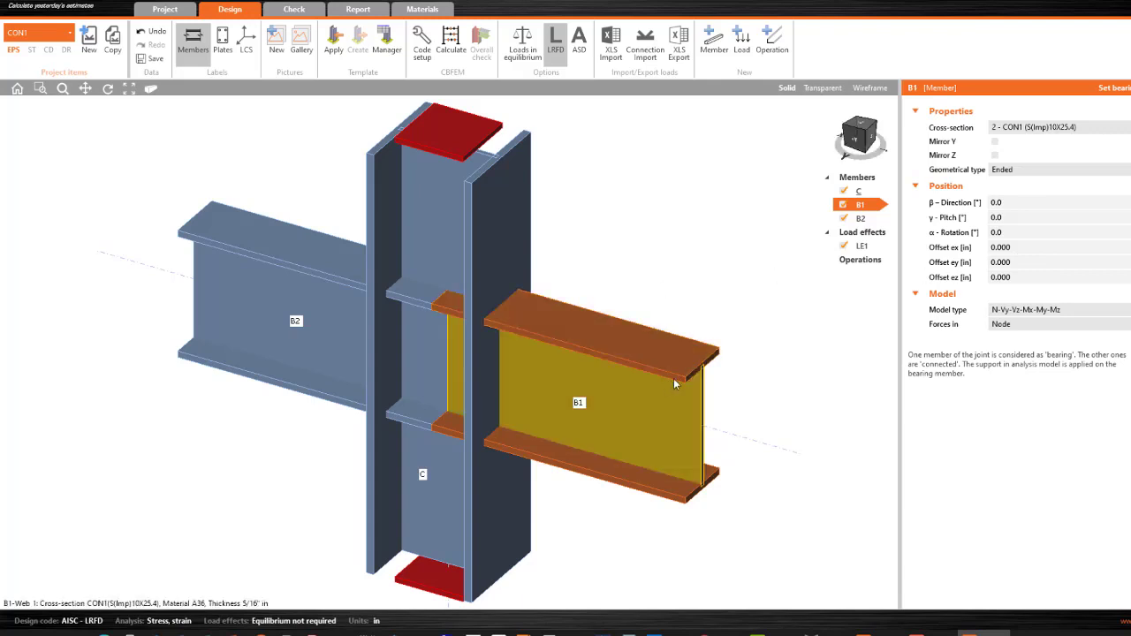
Step: Edit beam B1's cross-section and set its steel grade to A529, Gr. 50
left_click(1034, 127)
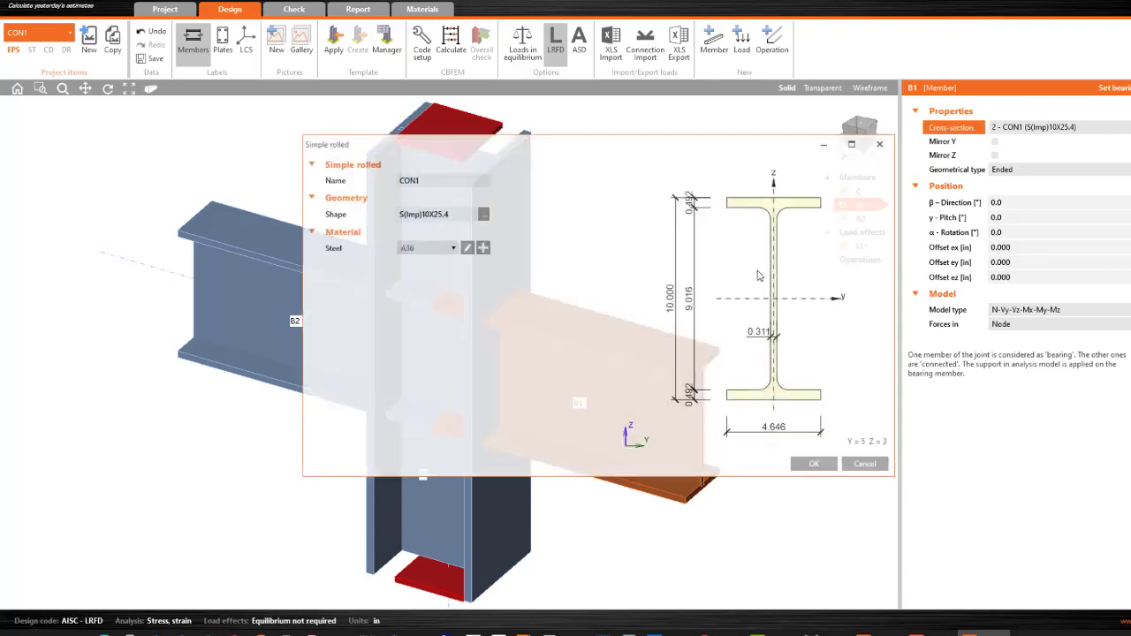
left_click(483, 248)
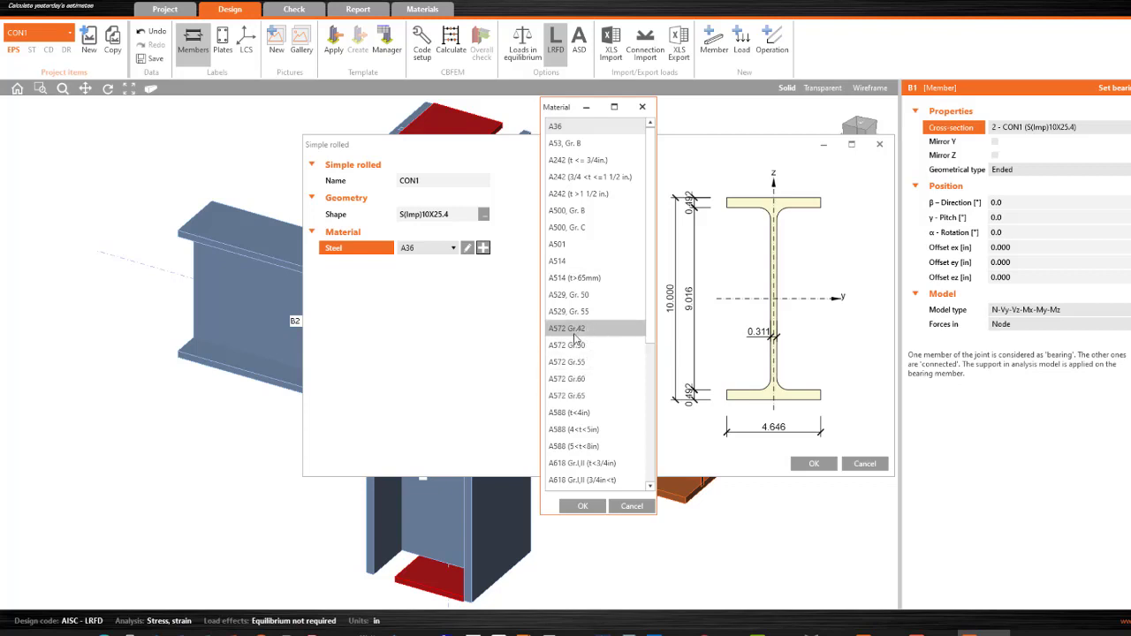
left_click(588, 296)
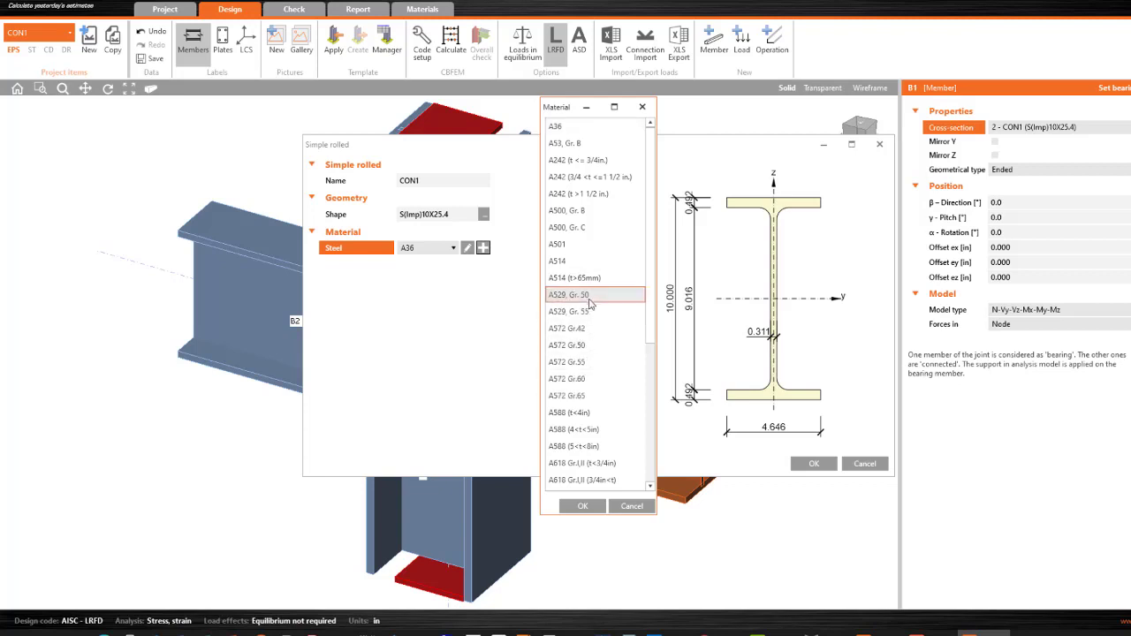
scroll(601, 358, "down", 2)
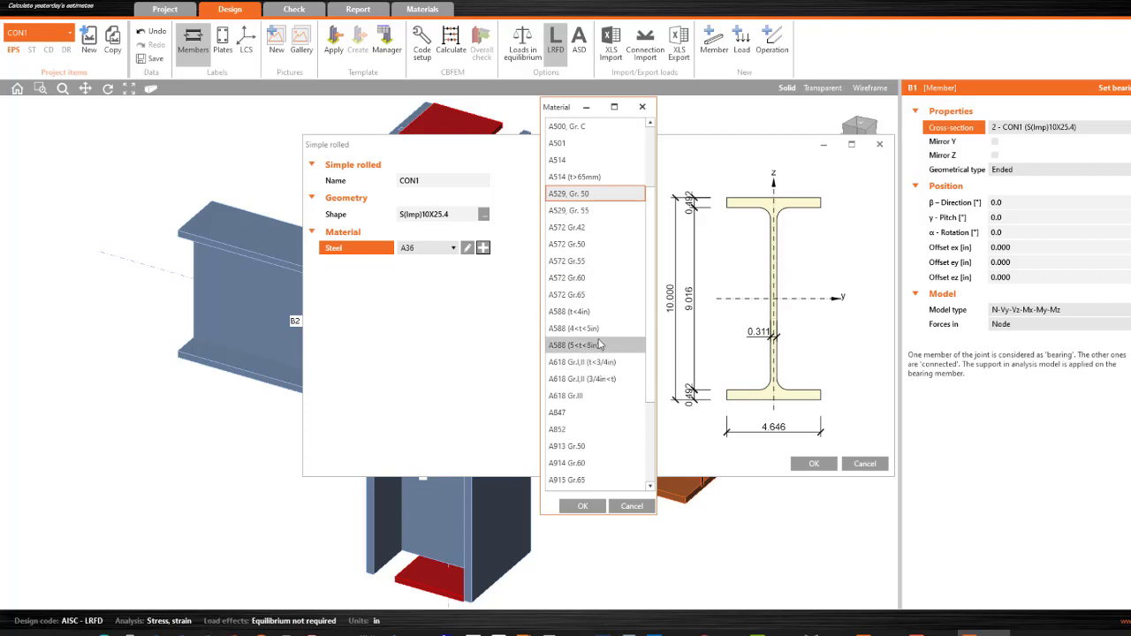
scroll(598, 352, "up", 2)
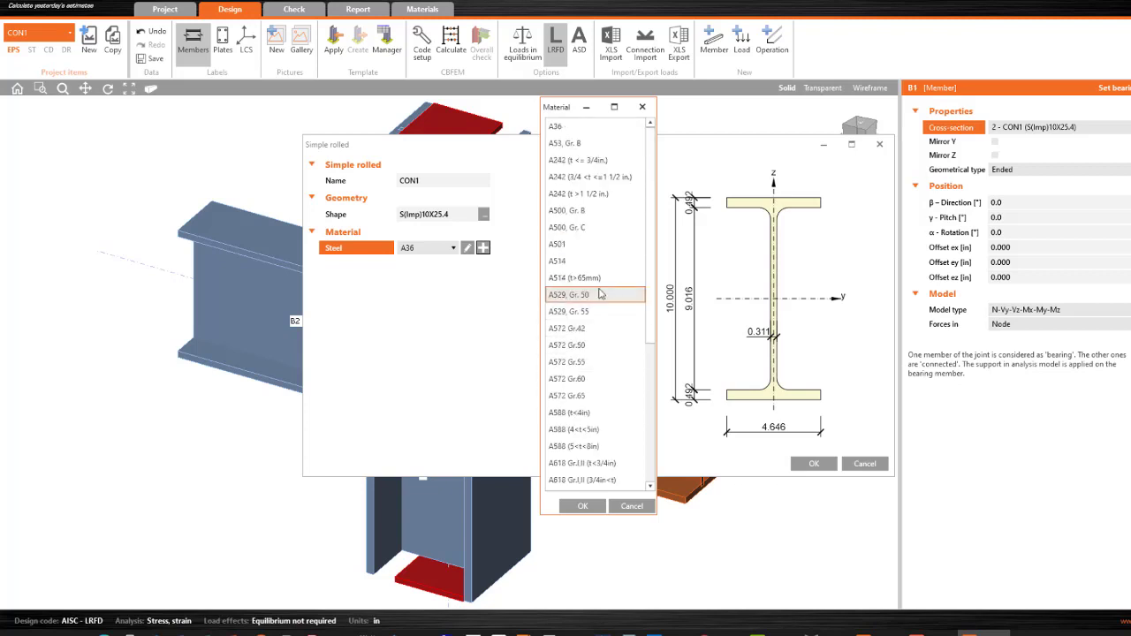
left_click(582, 506)
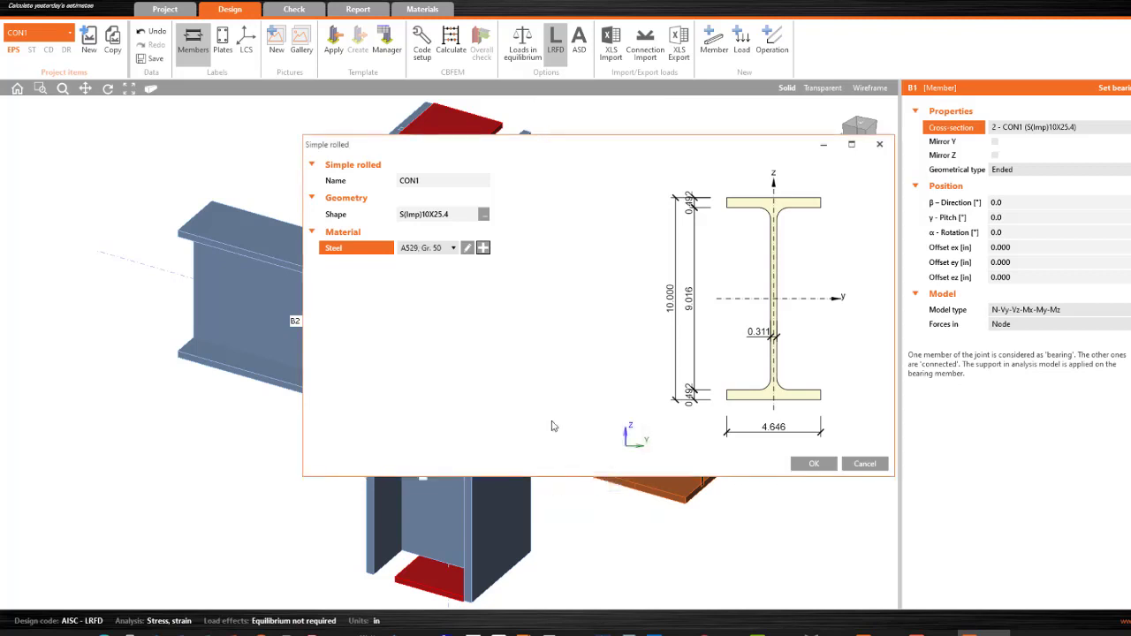
Step: Open the shape catalogue for beam B1's cross-section and look through the sizes of the W family
left_click(483, 216)
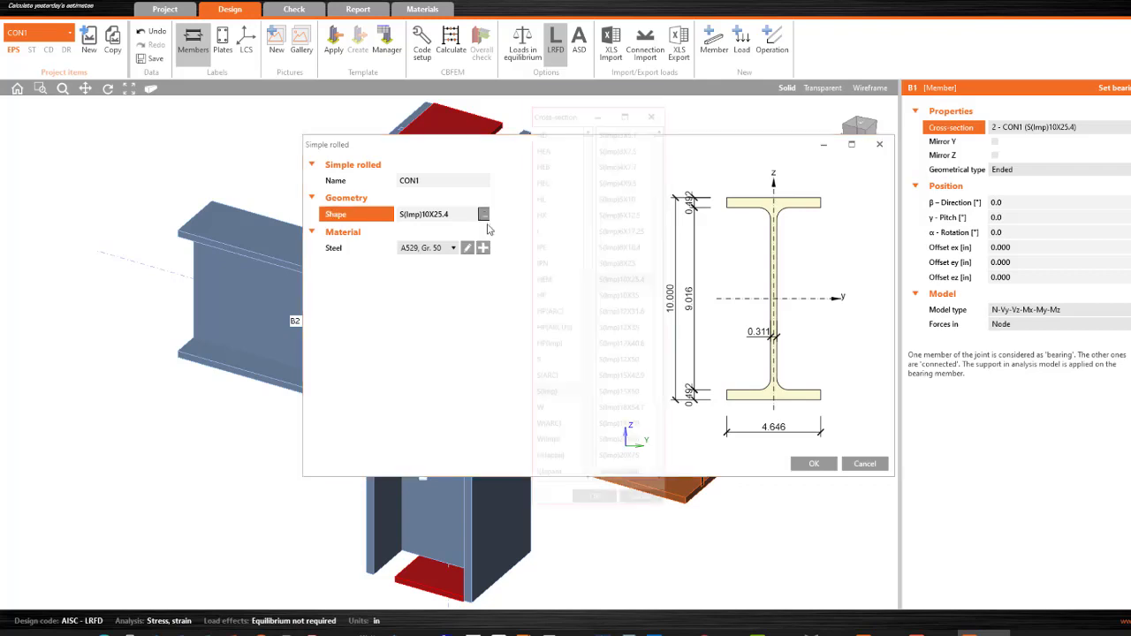
left_click(541, 412)
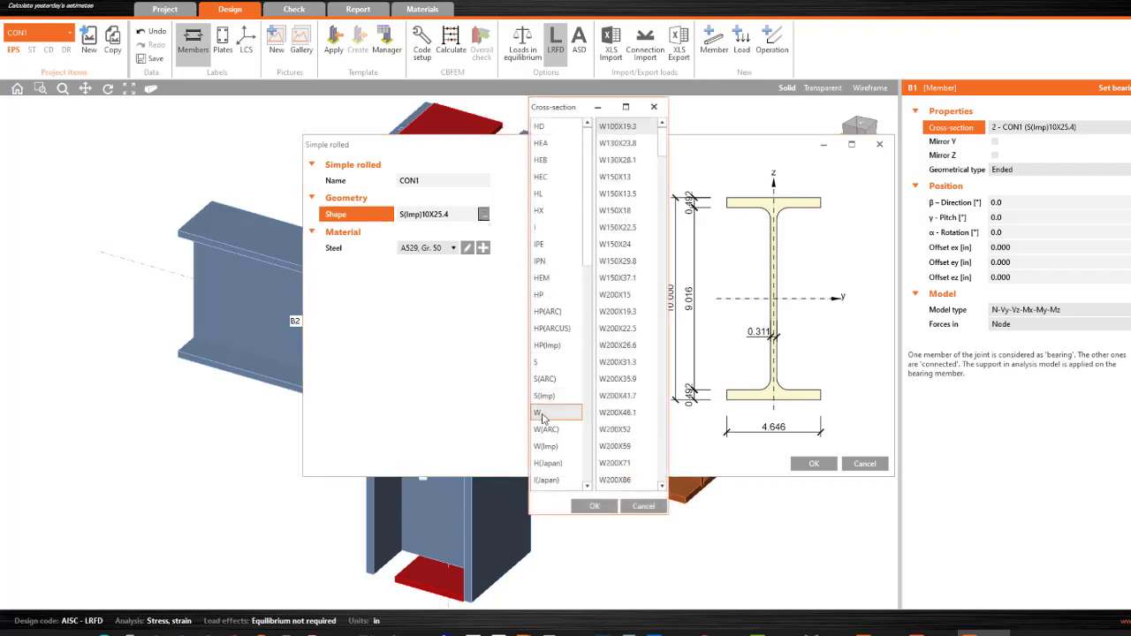
scroll(624, 314, "down", 15)
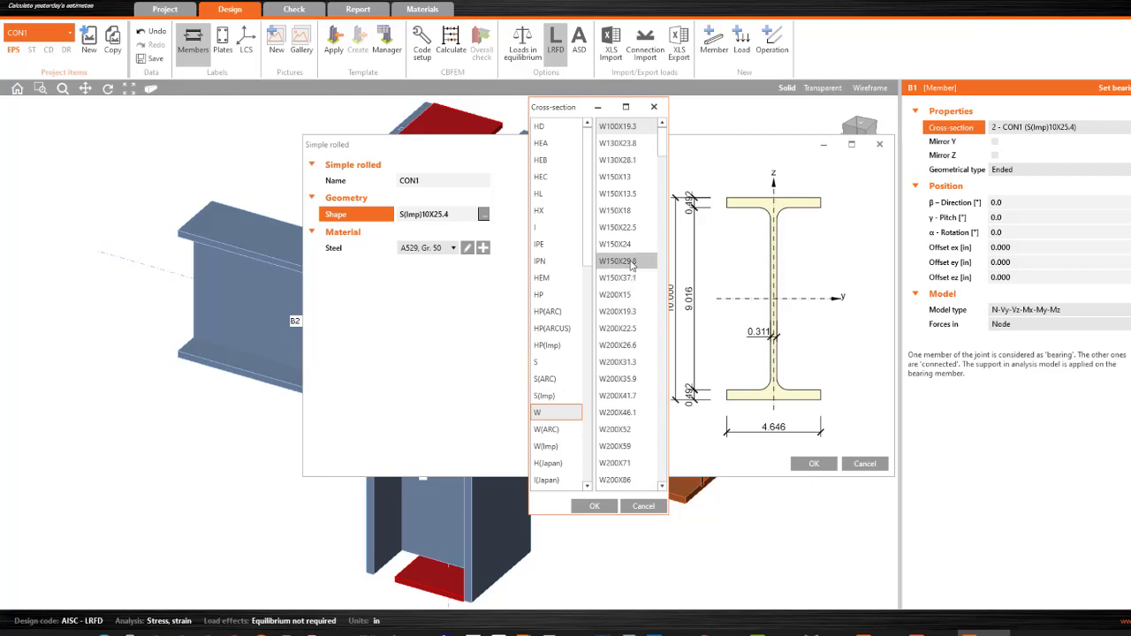
scroll(617, 327, "down", 12)
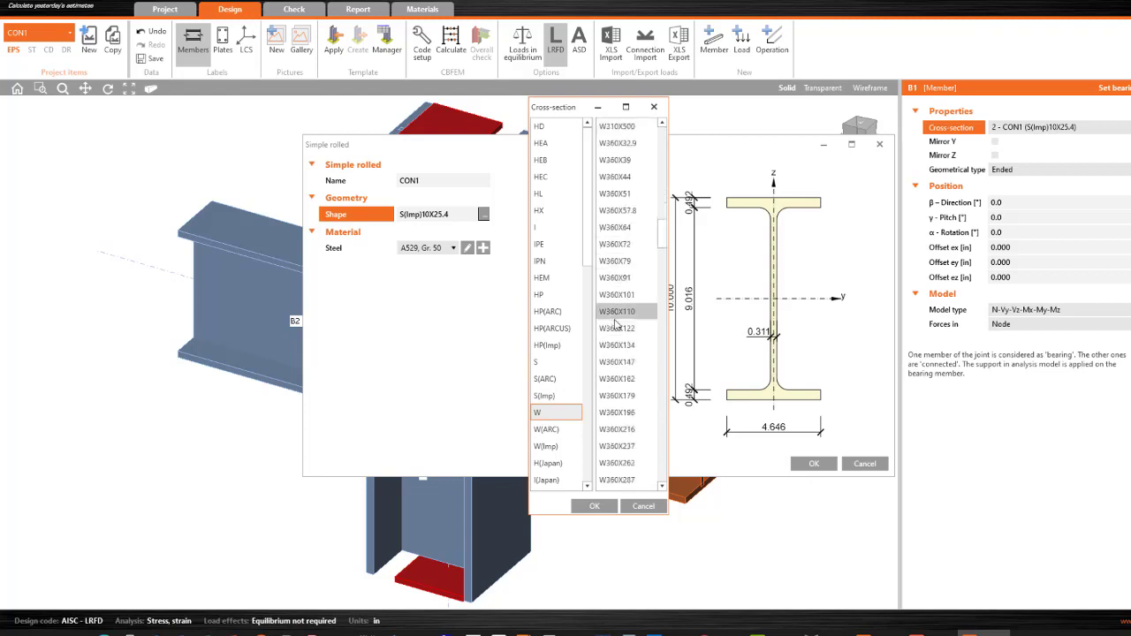
scroll(617, 325, "down", 5)
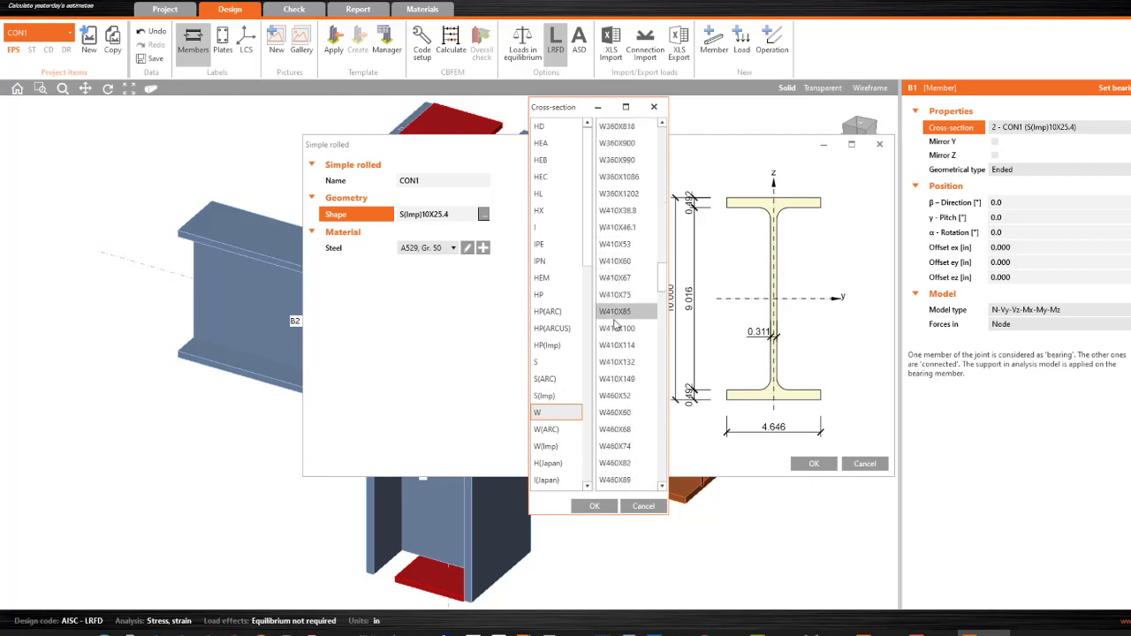
scroll(617, 326, "up", 5)
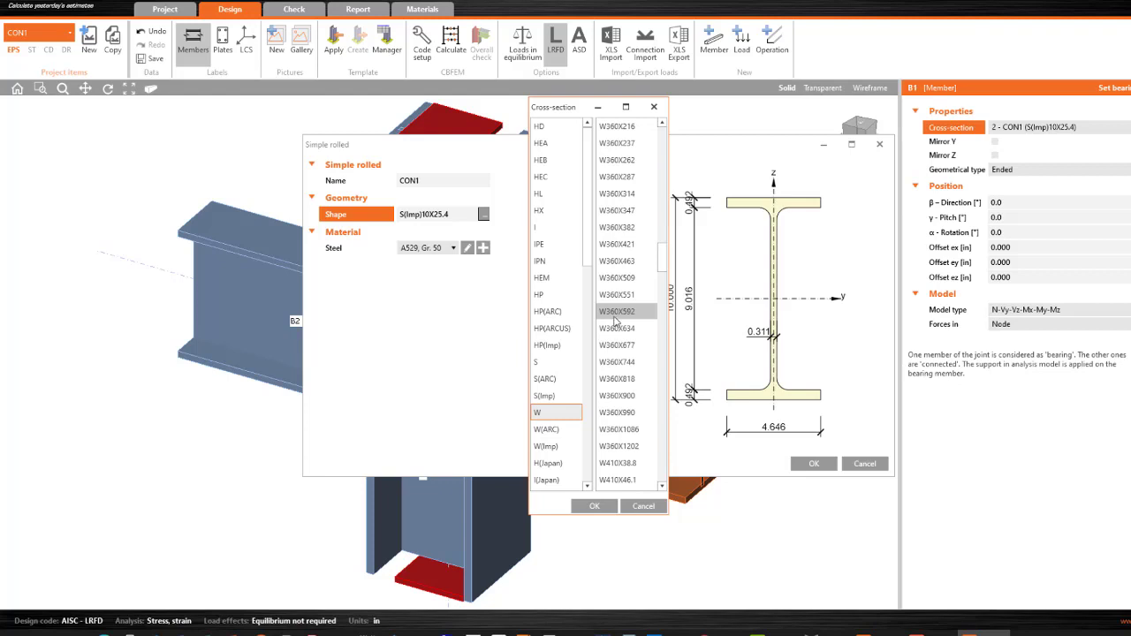
scroll(610, 309, "up", 1)
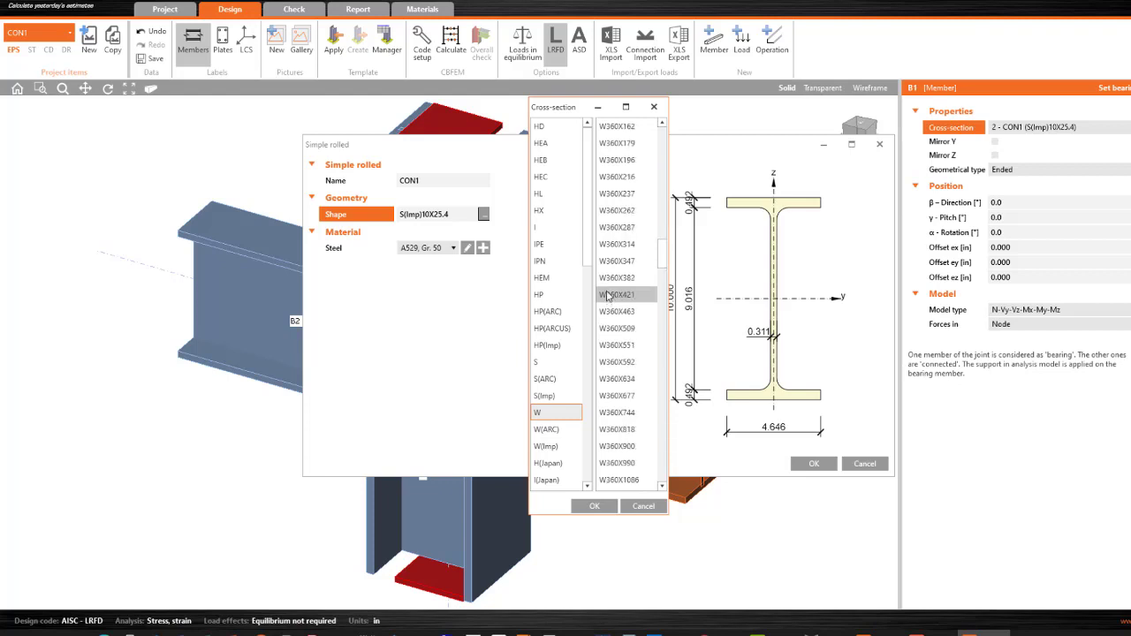
scroll(614, 274, "up", 10)
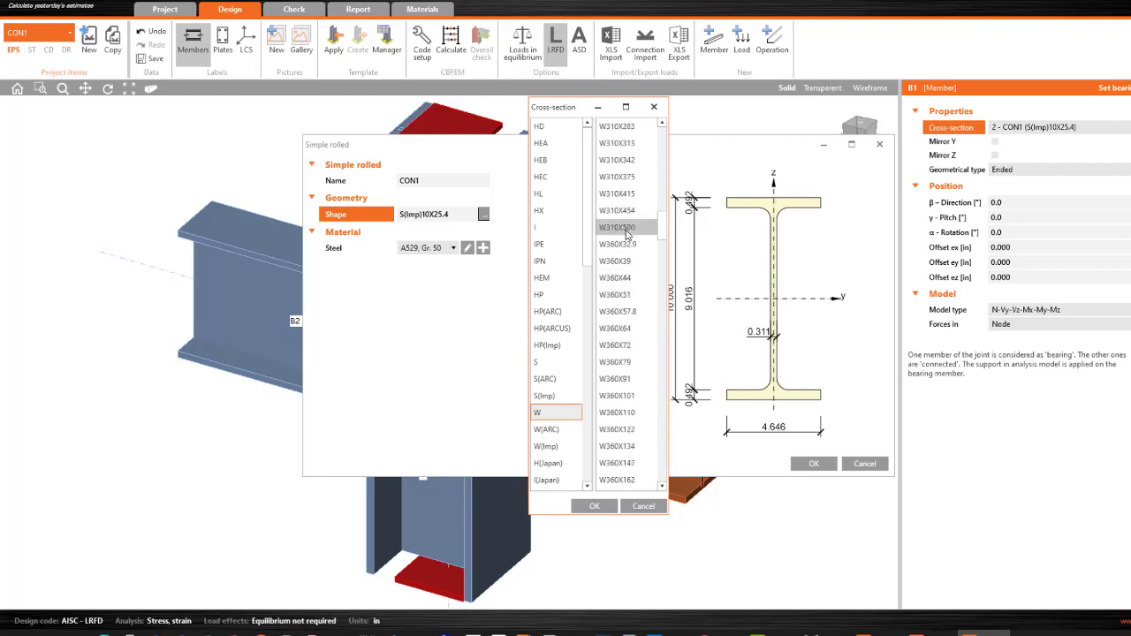
left_click_drag(662, 190, 659, 139)
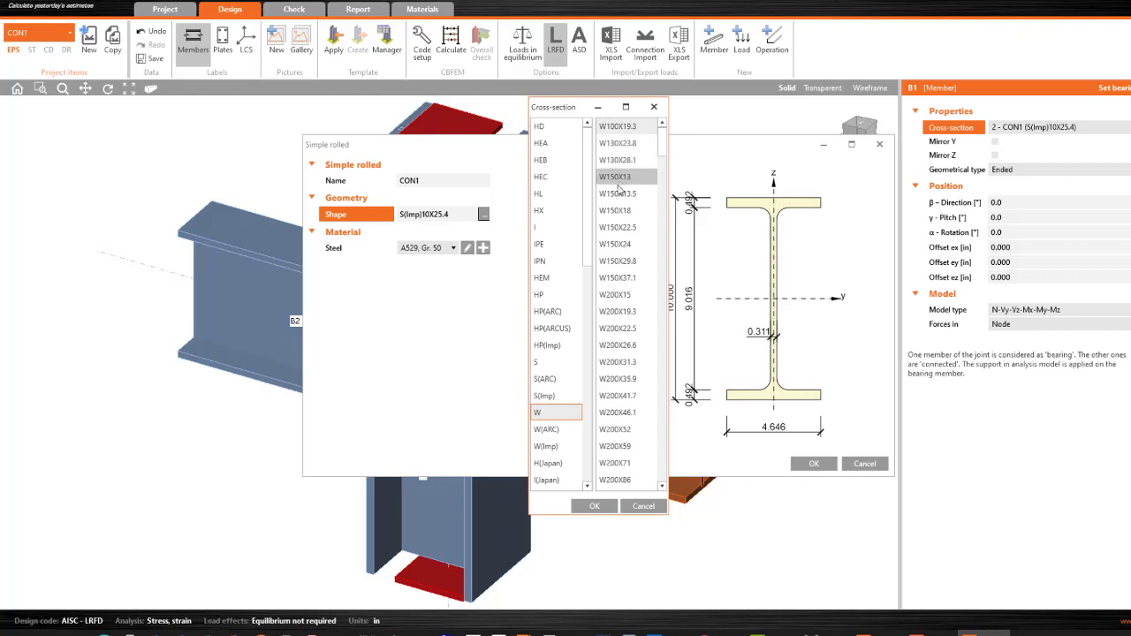
Step: Set beam B1's shape to W12X35 from the W (AISC 14.1) family and apply the edited cross-section
scroll(558, 365, "down", 5)
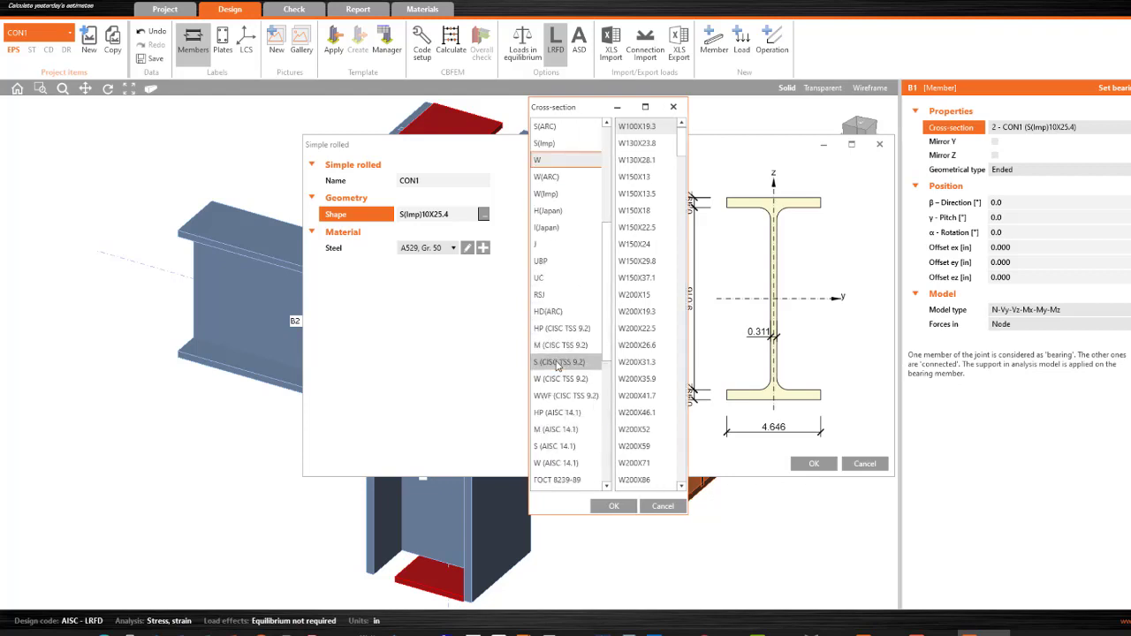
scroll(562, 365, "down", 4)
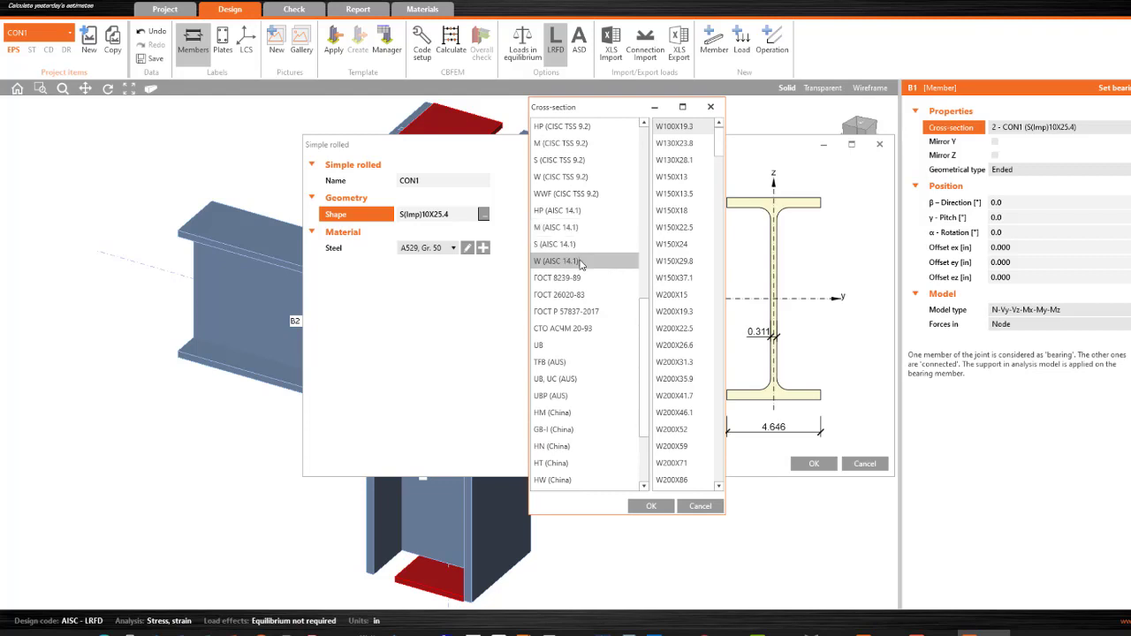
left_click(581, 263)
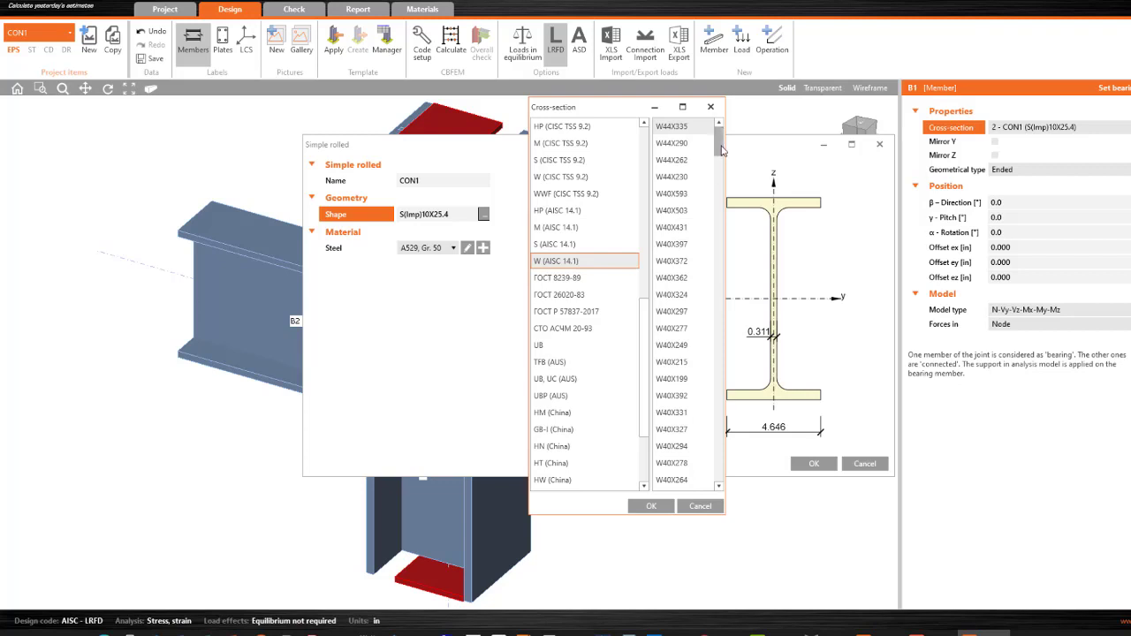
left_click_drag(720, 142, 707, 405)
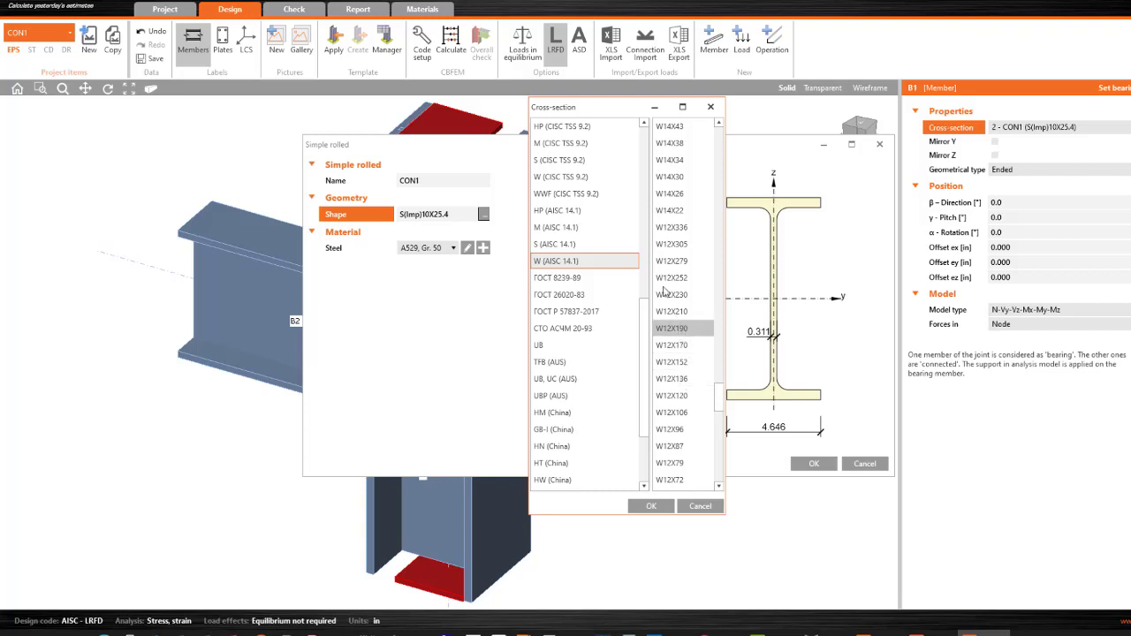
scroll(676, 265, "down", 3)
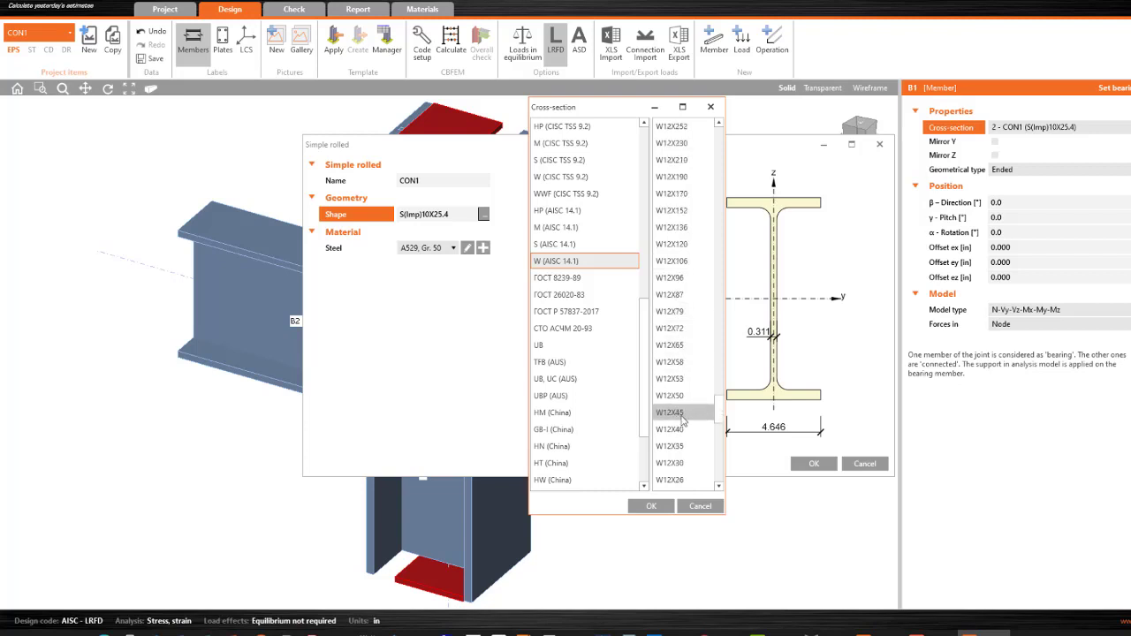
left_click(682, 447)
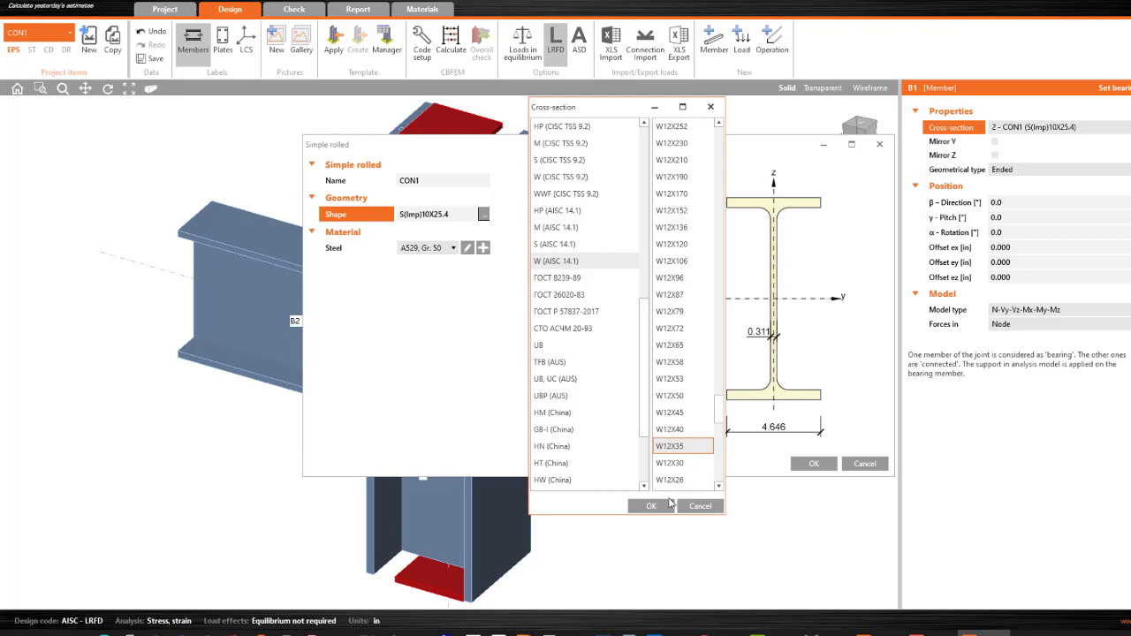
left_click(667, 505)
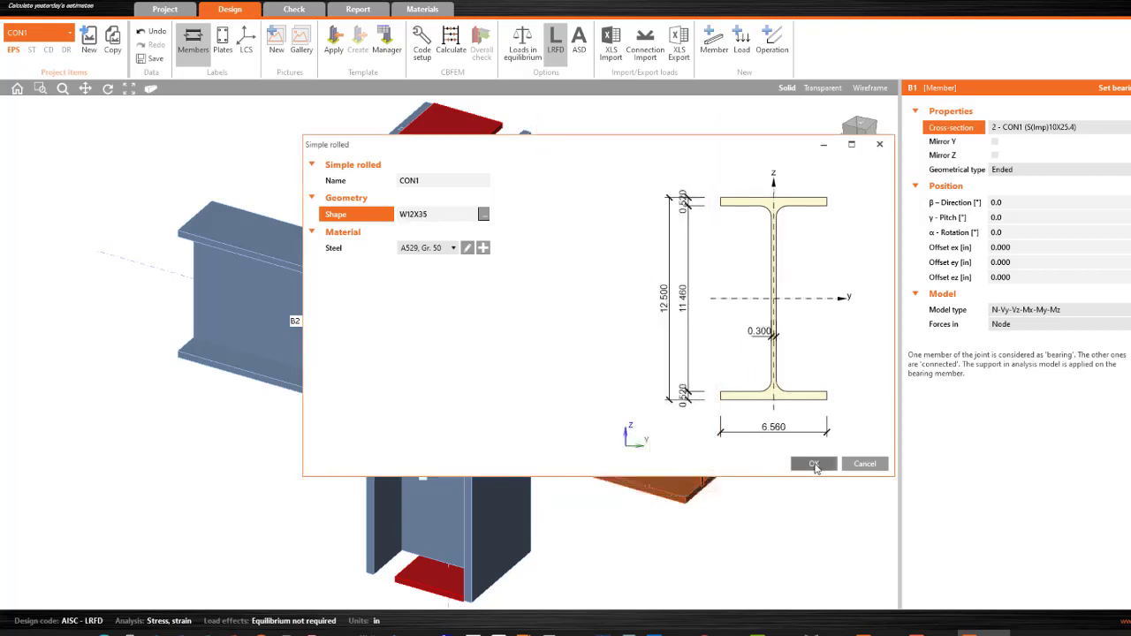
left_click(814, 465)
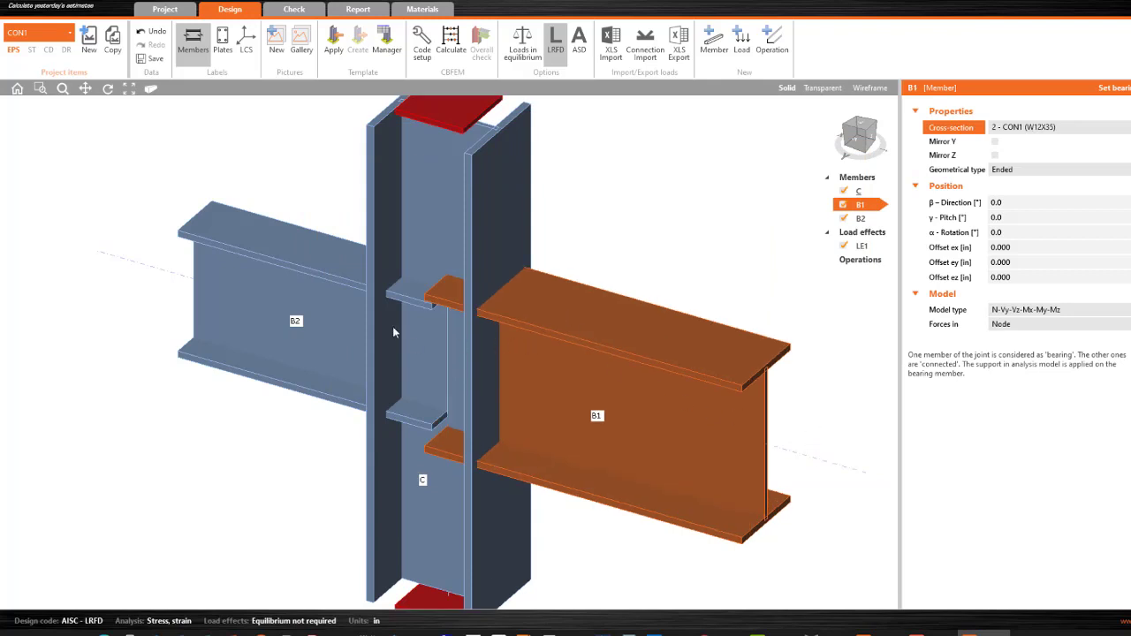
Step: Select beam B2 and assign it the existing CON1 (W12X35) cross-section
right_click_drag(394, 333, 315, 264)
left_click(312, 262)
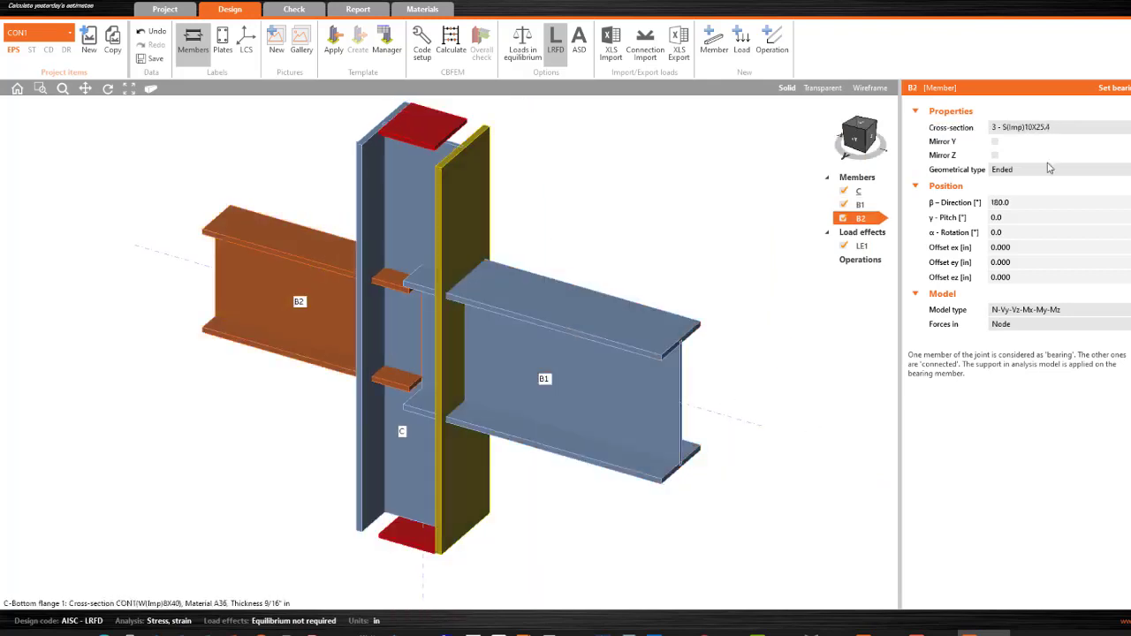
left_click(1095, 127)
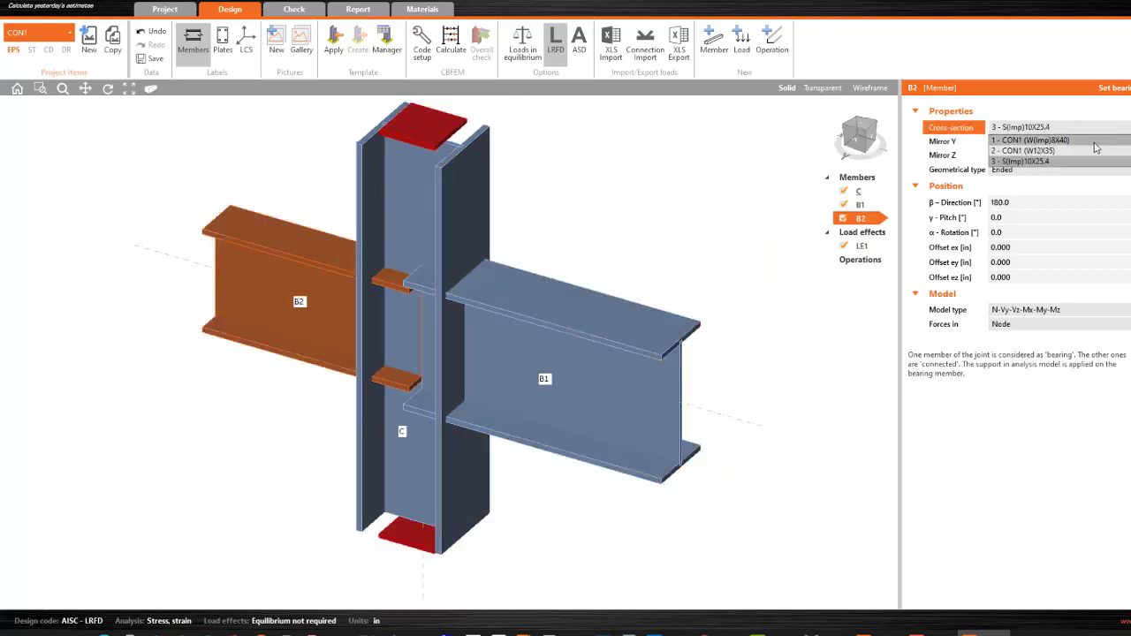
left_click(1066, 152)
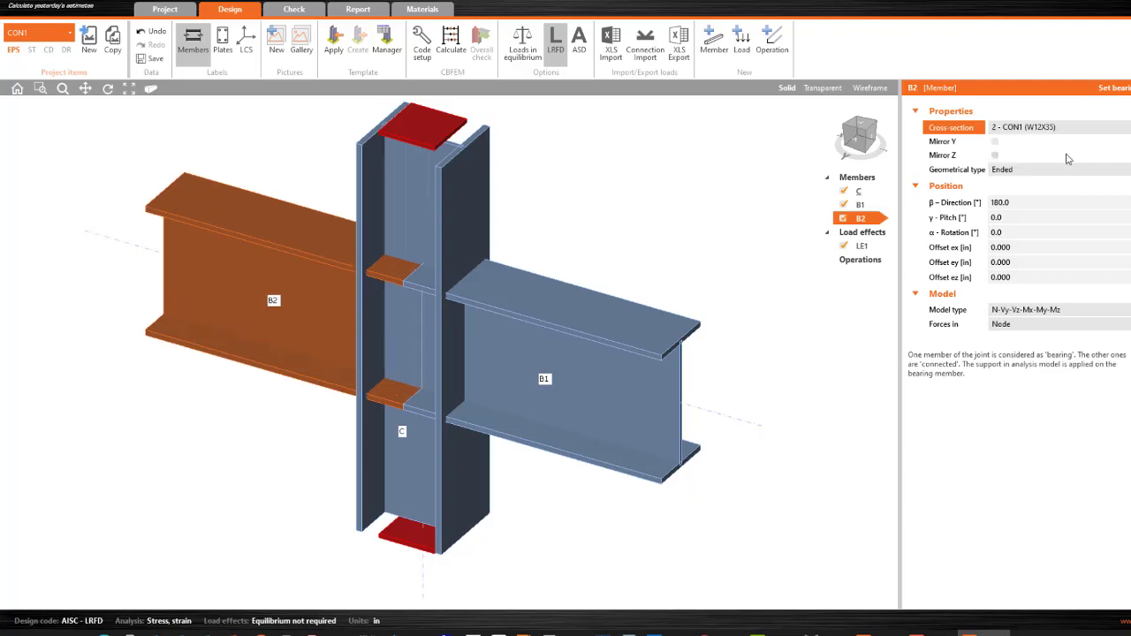
Step: Edit the cross-section of column C and set its steel grade to A572 Gr.50
left_click(442, 223)
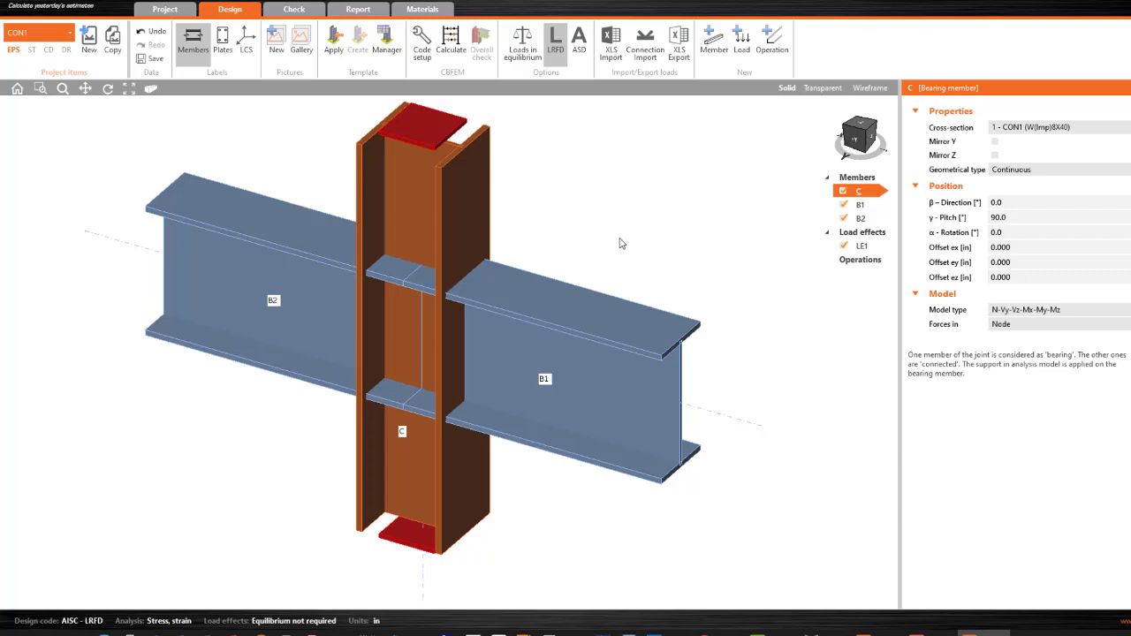
left_click(1030, 127)
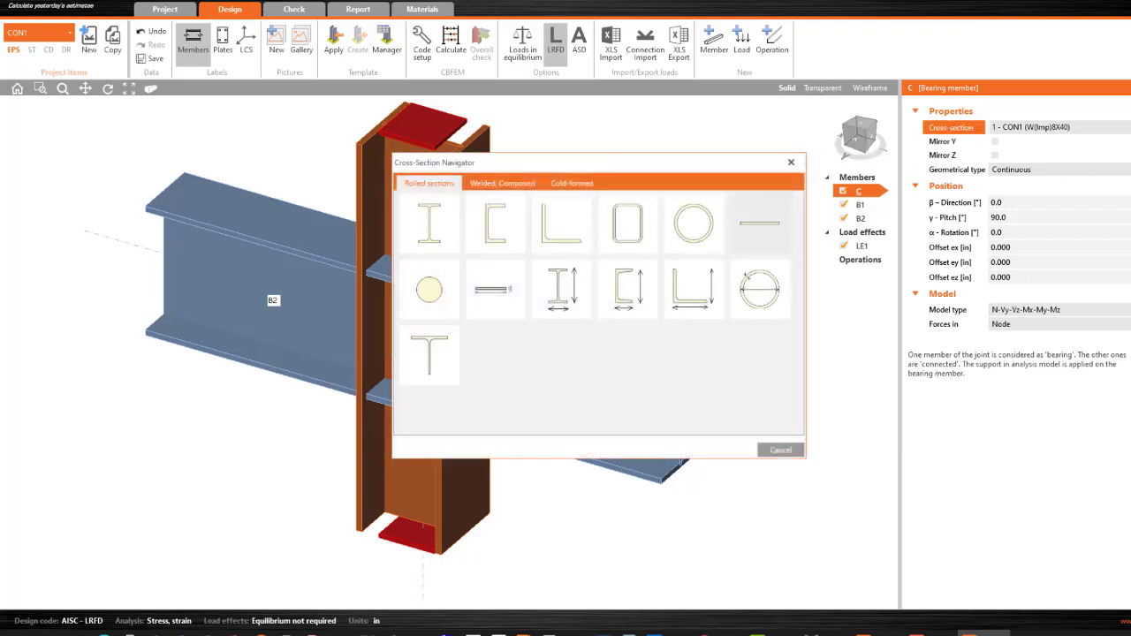
left_click(791, 163)
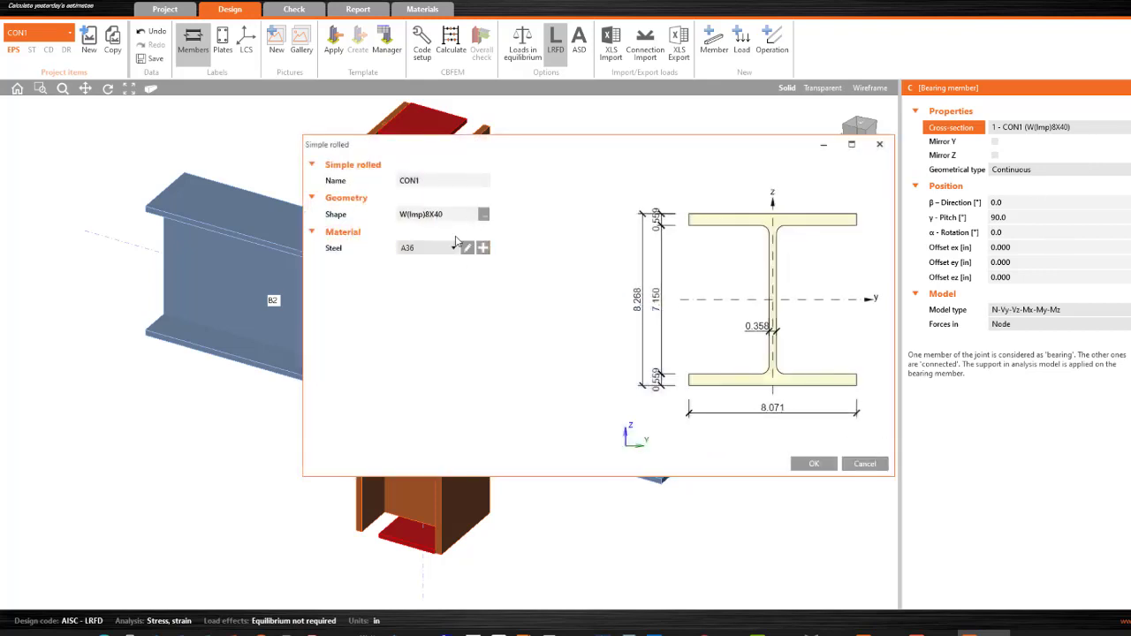
left_click(467, 248)
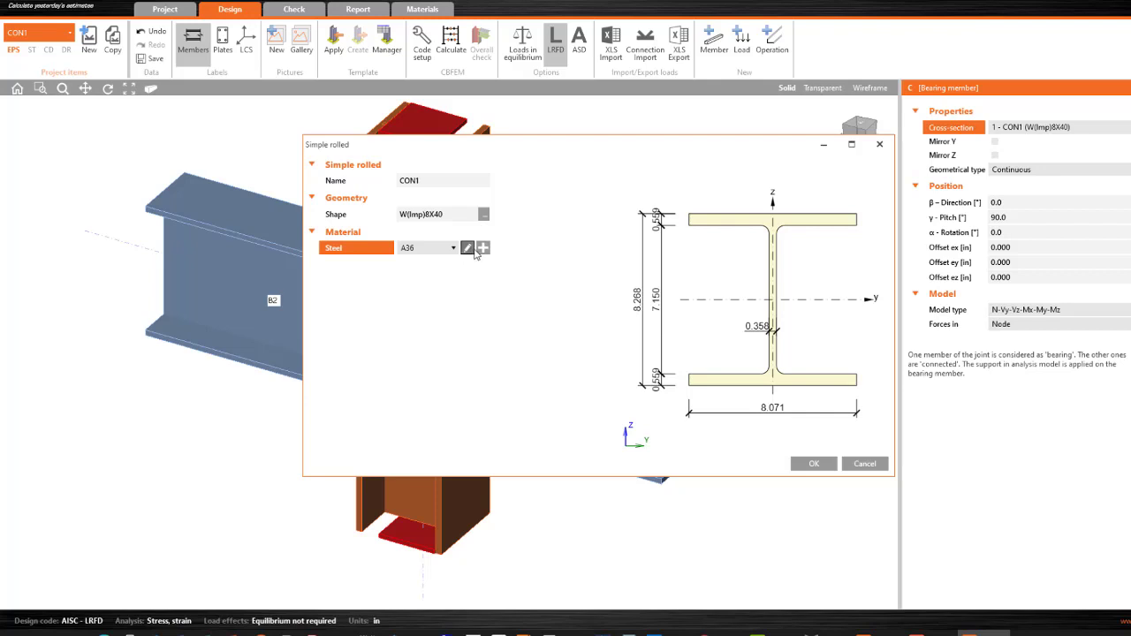
left_click(468, 248)
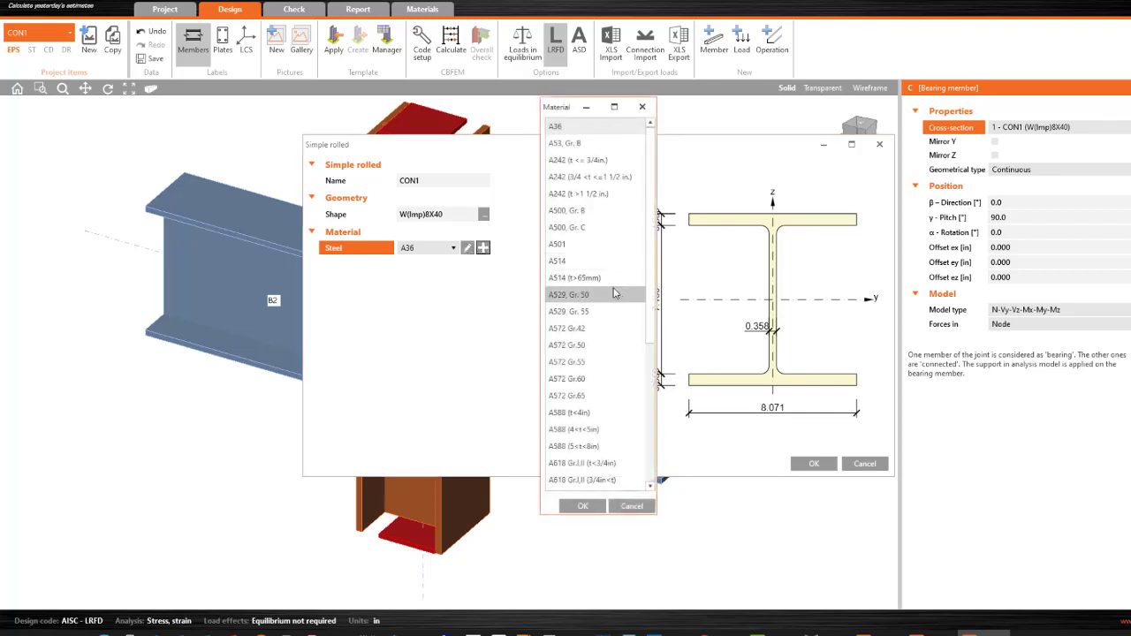
left_click(589, 348)
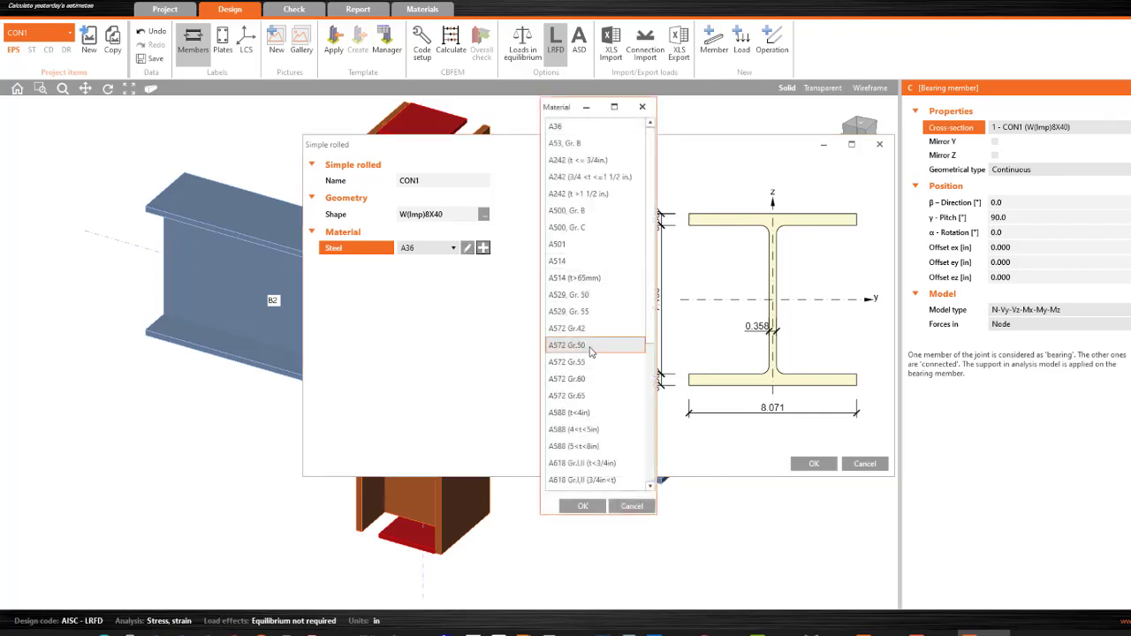
left_click(583, 505)
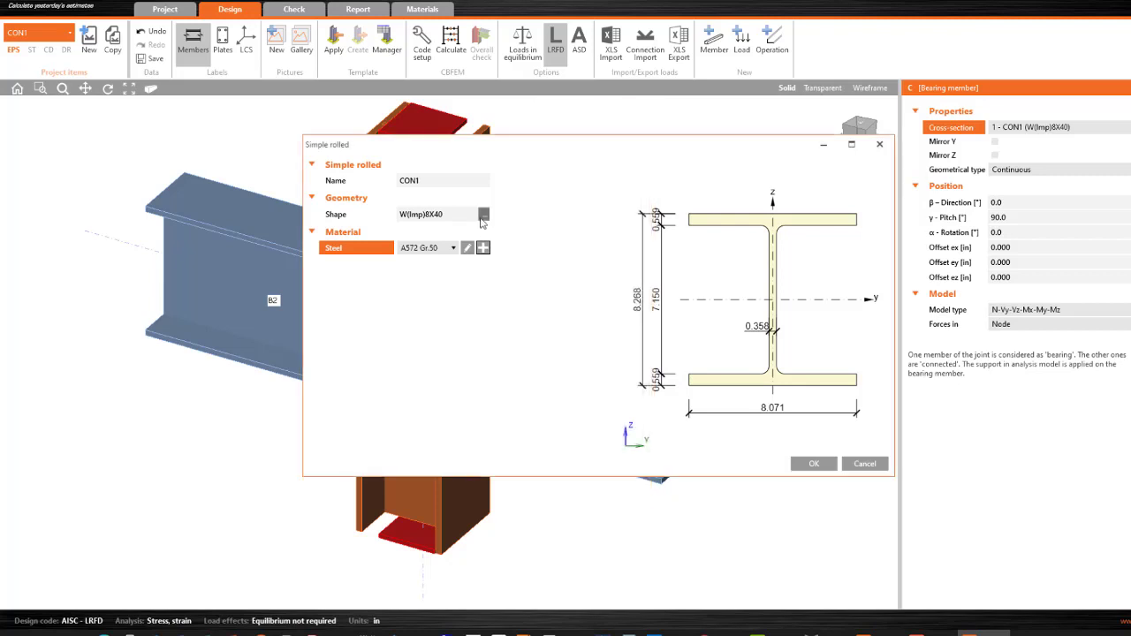
Step: Set column C's shape to W10X112 from the W (AISC 14.1) family and apply the edited cross-section
left_click(484, 214)
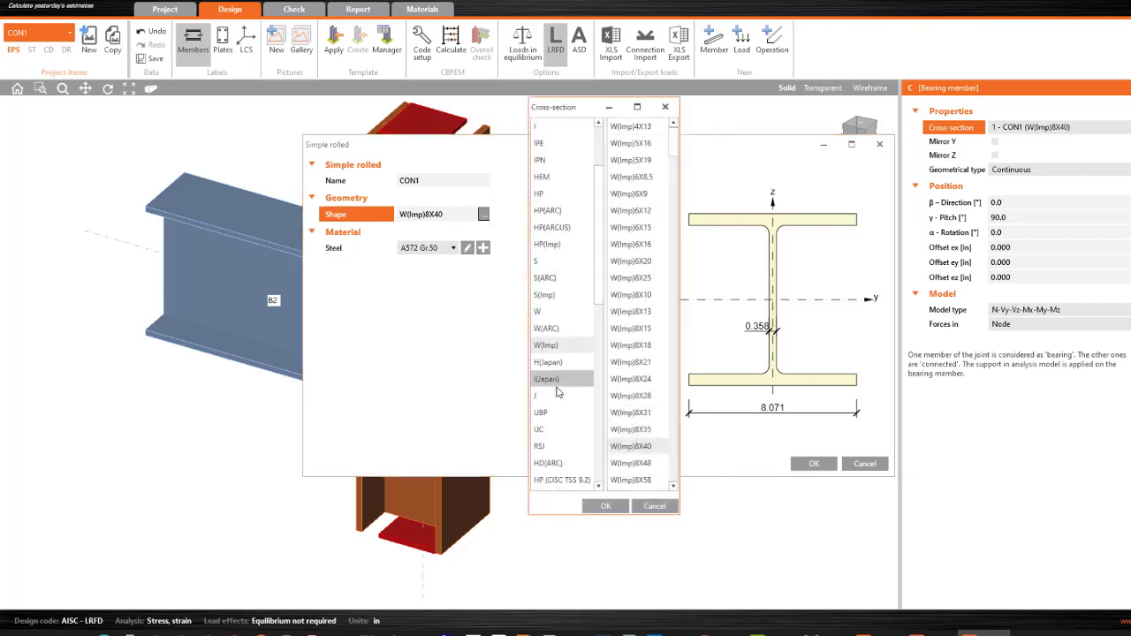
scroll(564, 442, "down", 7)
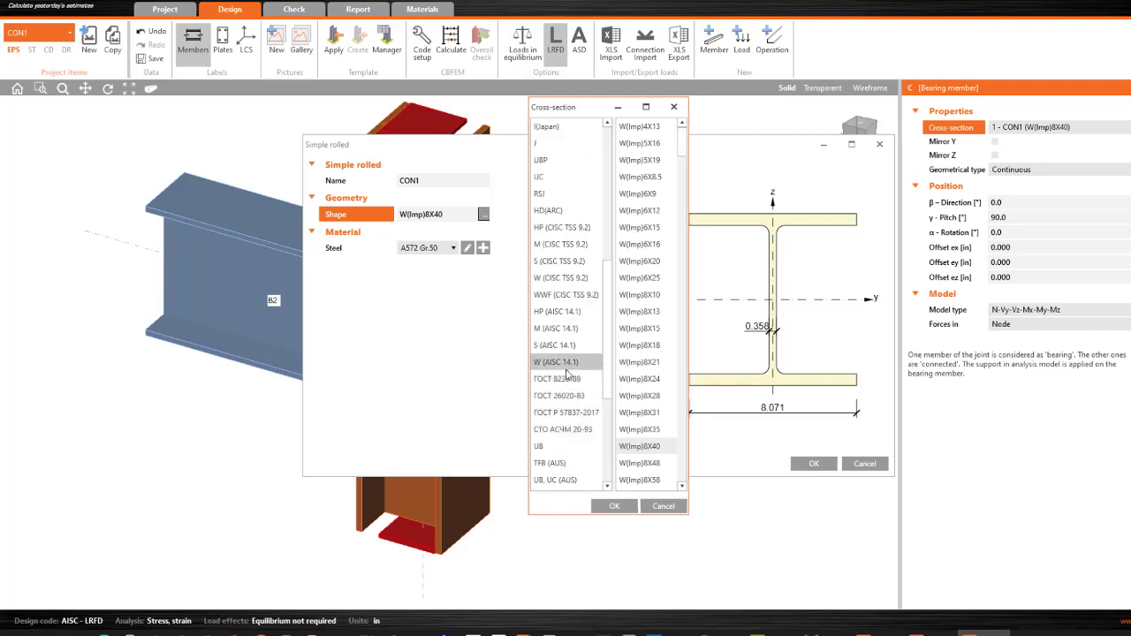
scroll(572, 362, "down", 4)
scroll(575, 301, "up", 5)
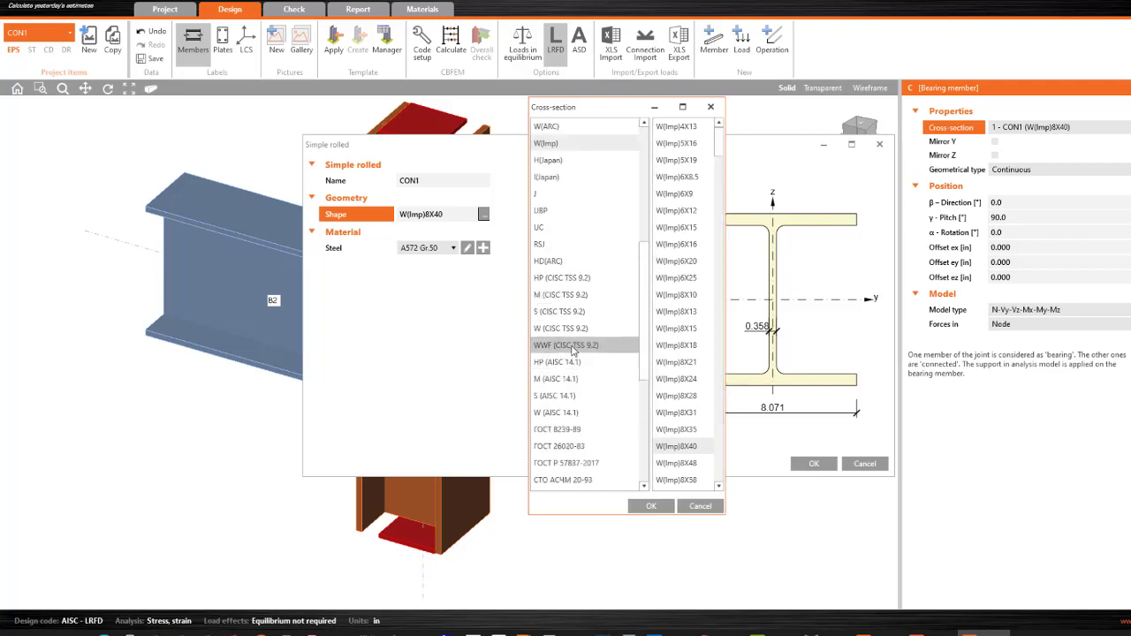
left_click(576, 379)
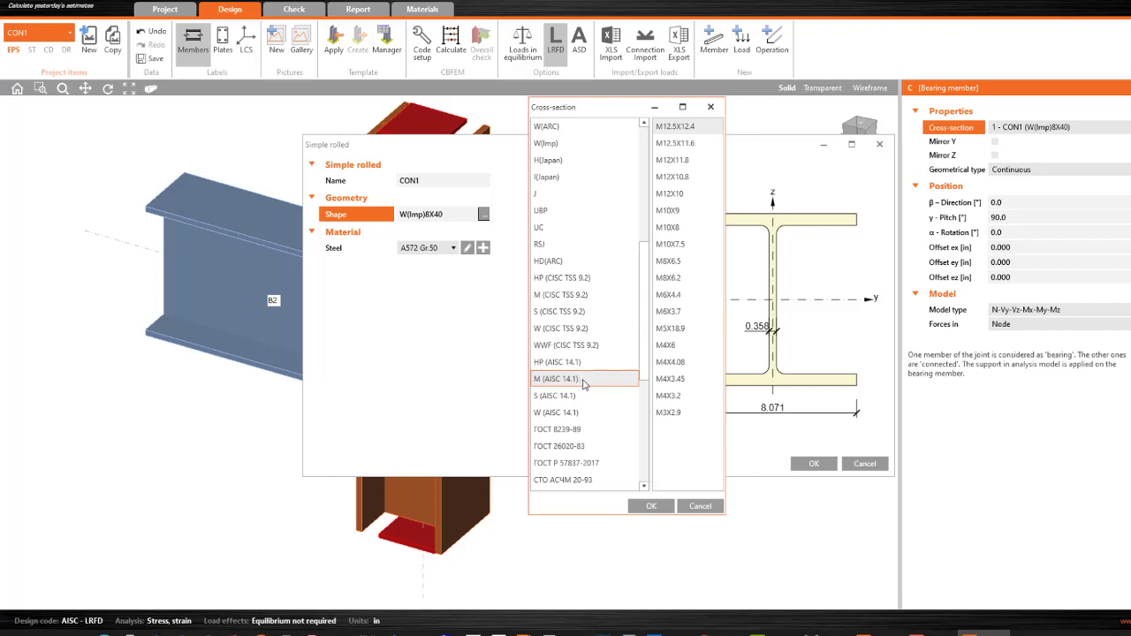
left_click(583, 413)
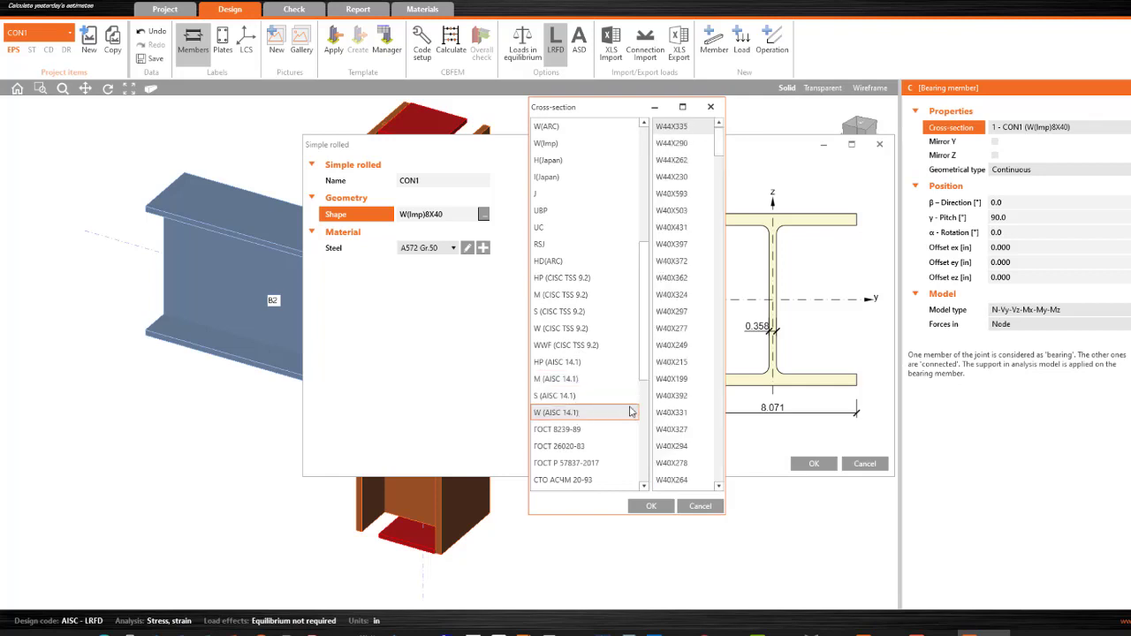
left_click_drag(720, 168, 722, 444)
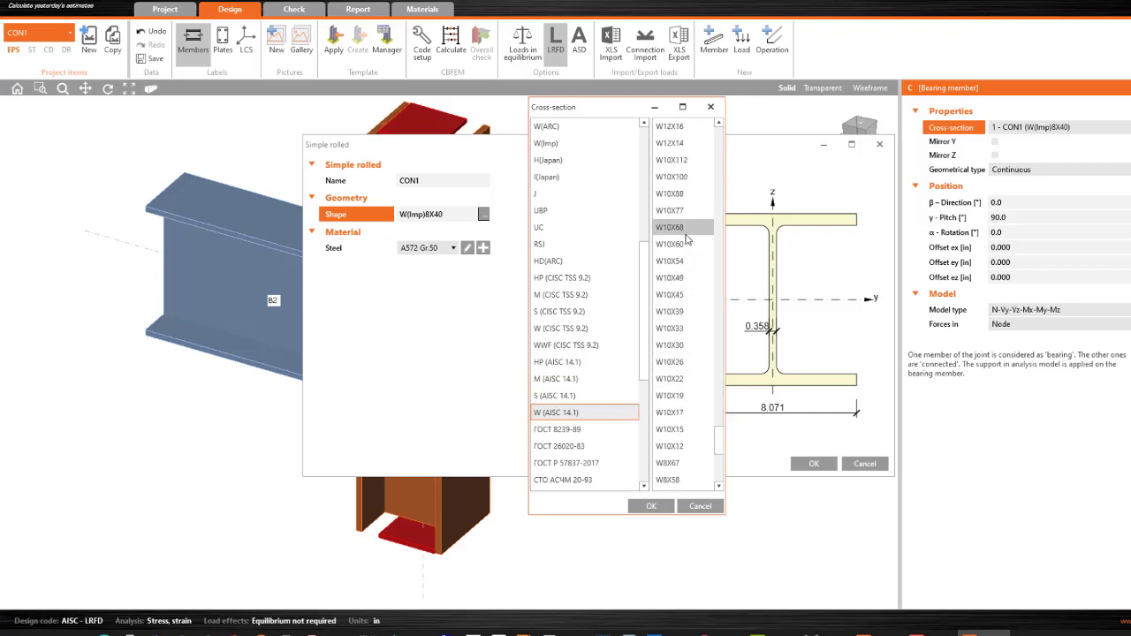
left_click(687, 162)
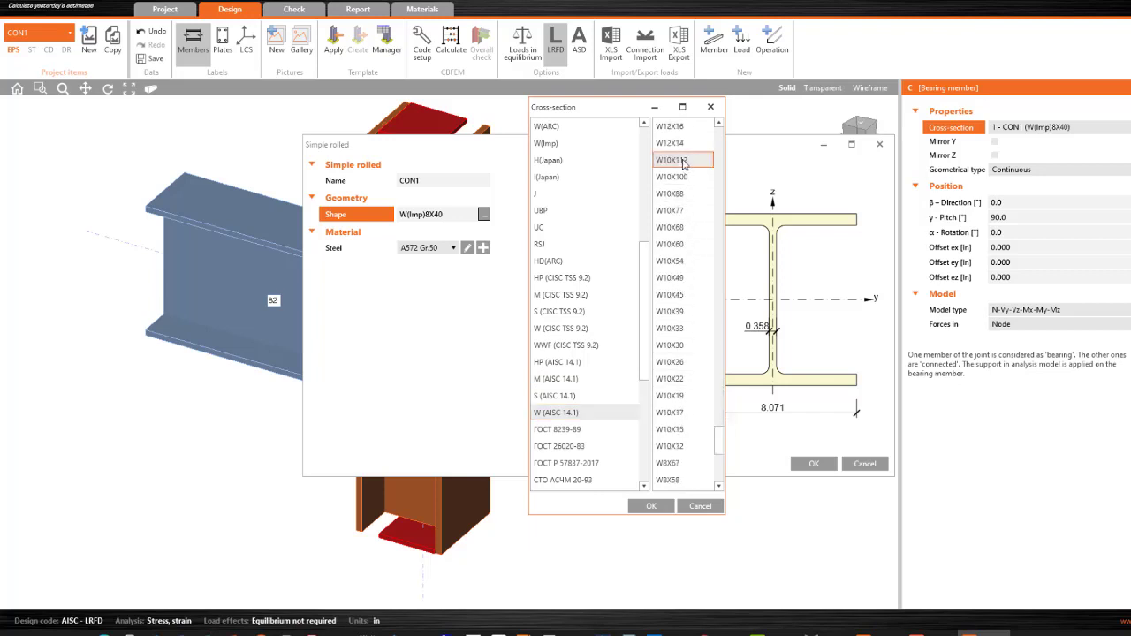
left_click(653, 507)
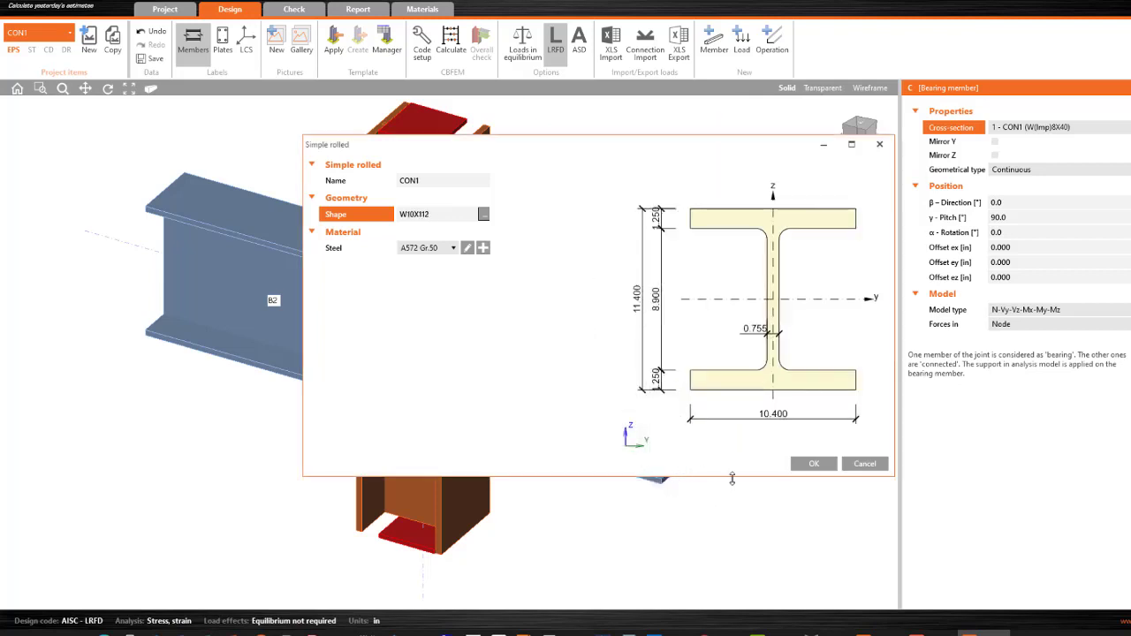
left_click(814, 463)
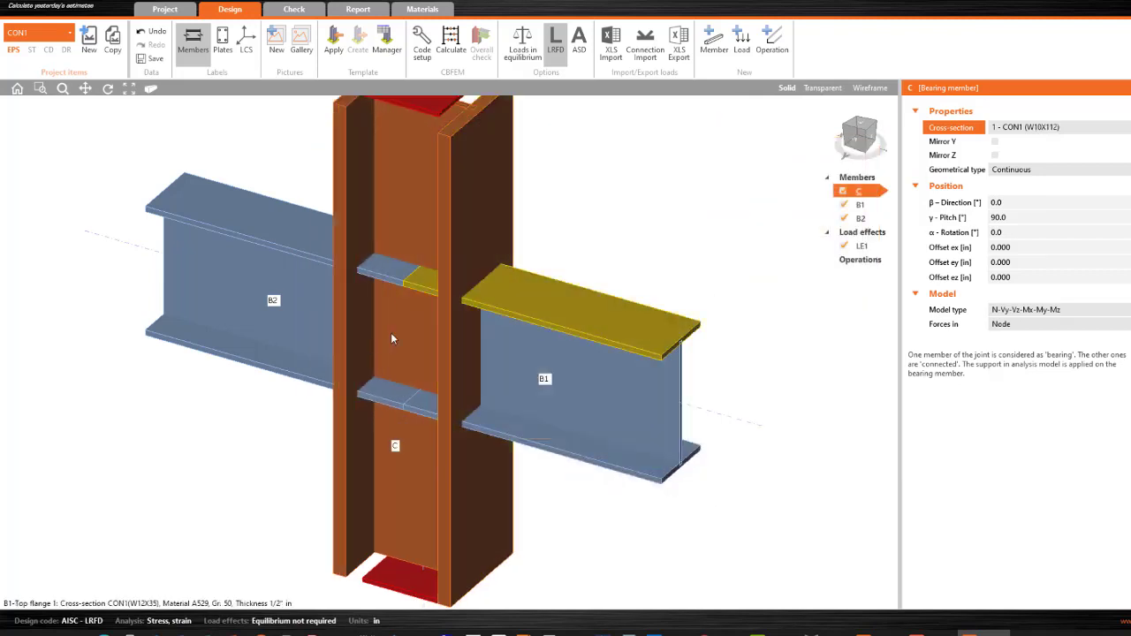
scroll(354, 416, "down", 3)
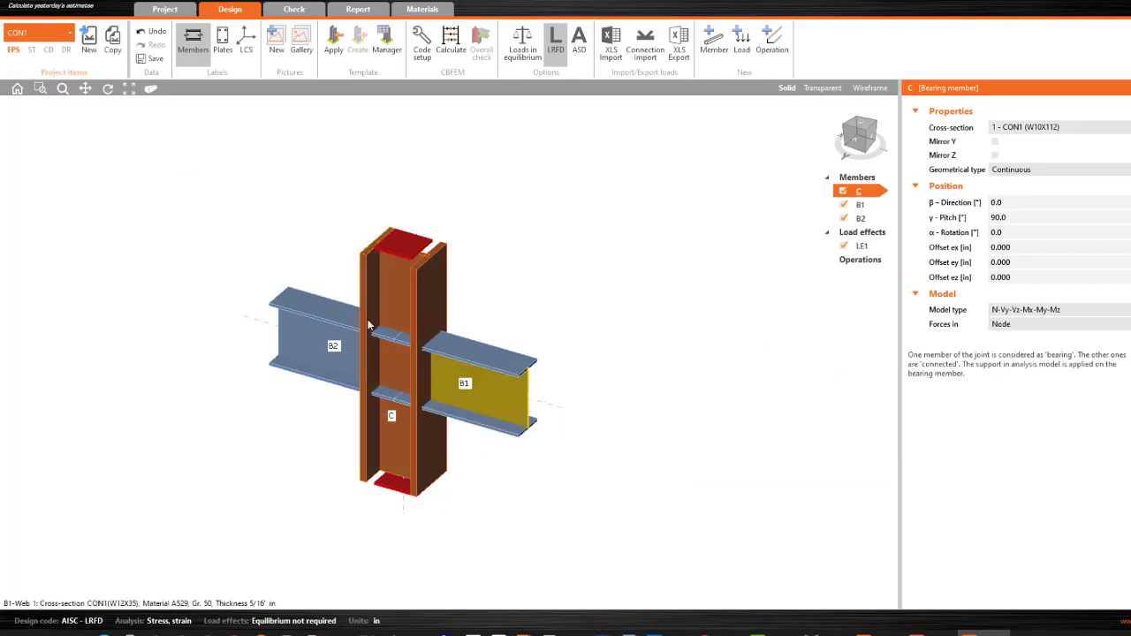
scroll(358, 453, "up", 2)
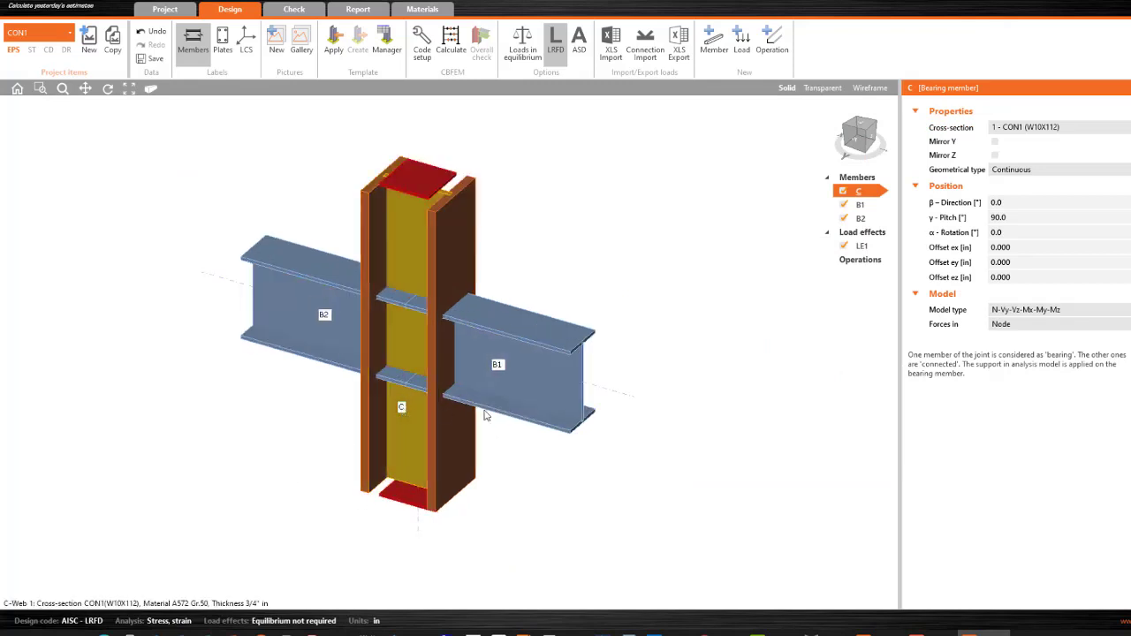
Step: Open load effect LE1's end forces for the beams and examine the joint's orientation from the +Y and isometric views
left_click(581, 374)
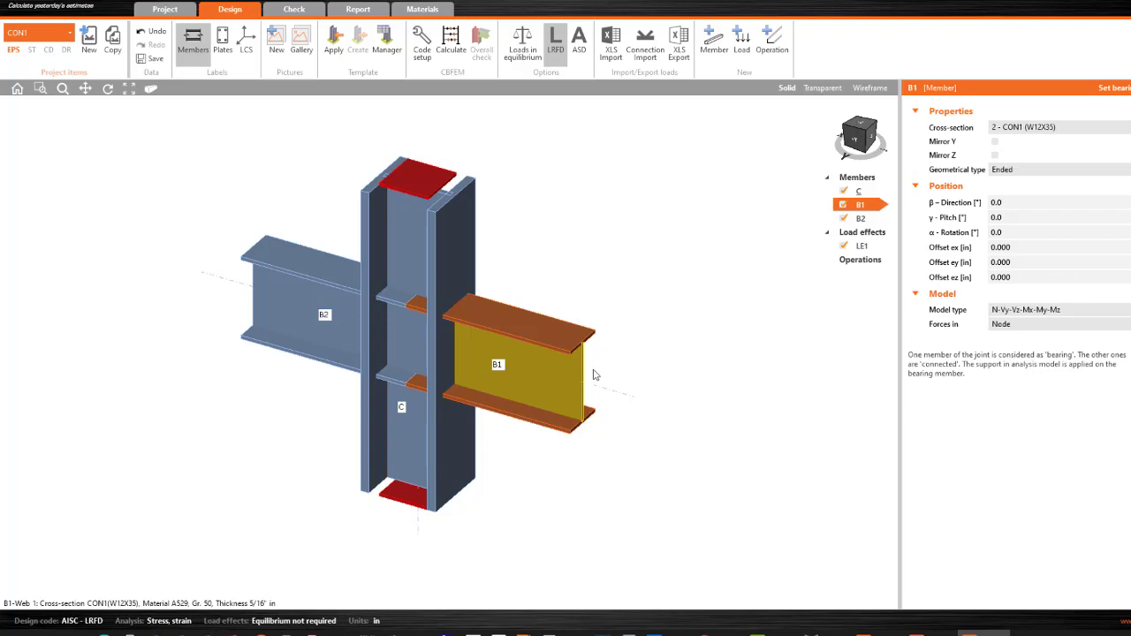
left_click(861, 246)
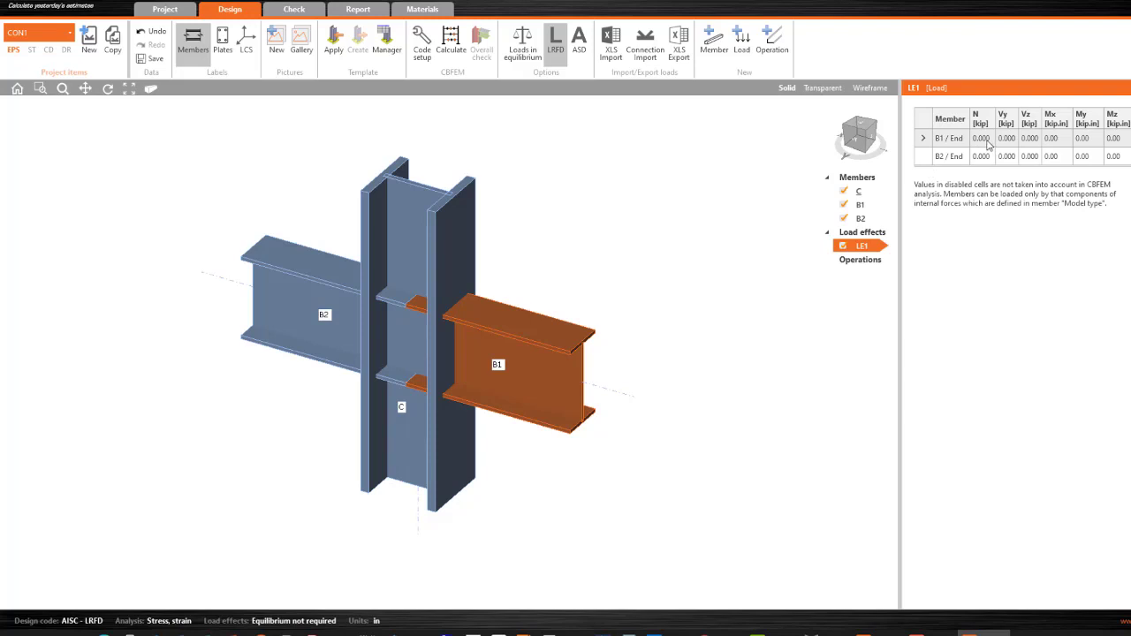
left_click(983, 139)
left_click(1013, 139)
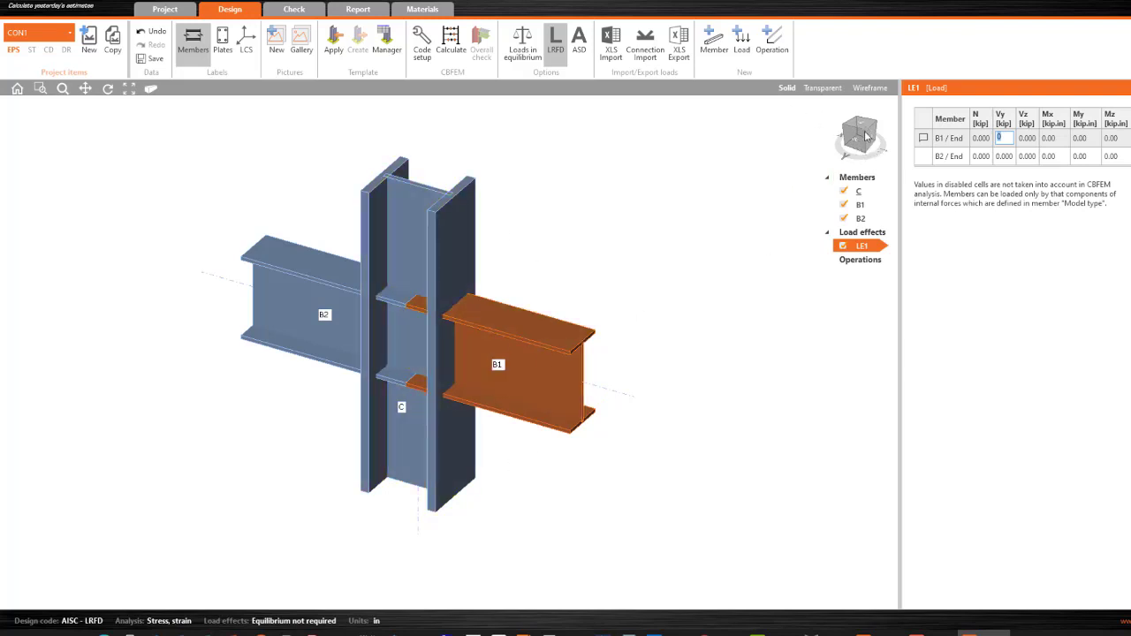
key("Return")
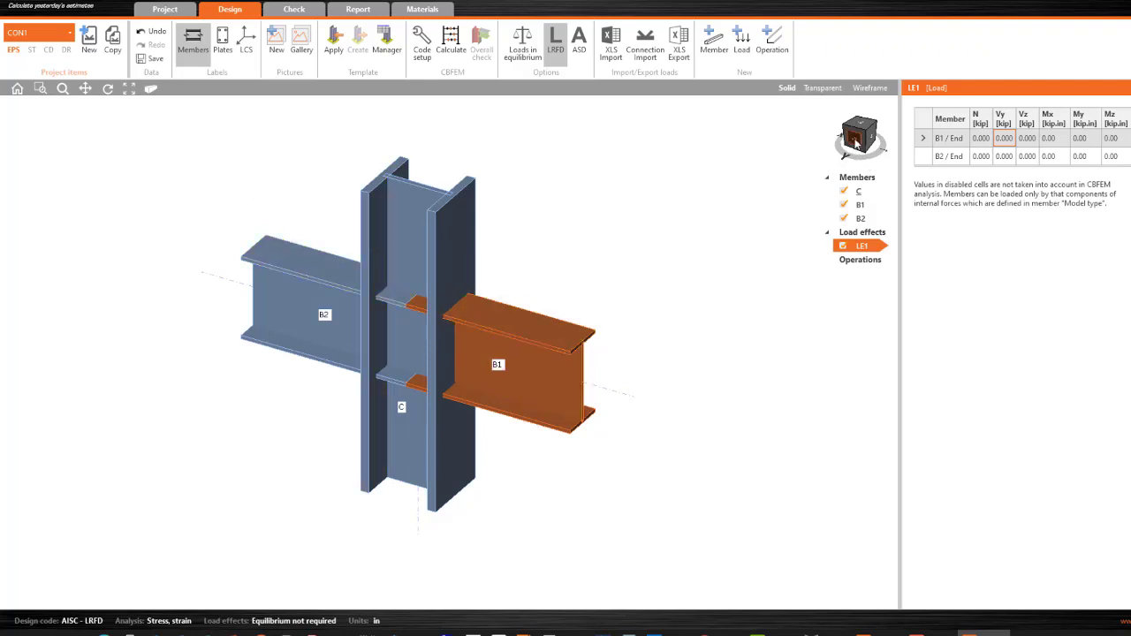
left_click(858, 139)
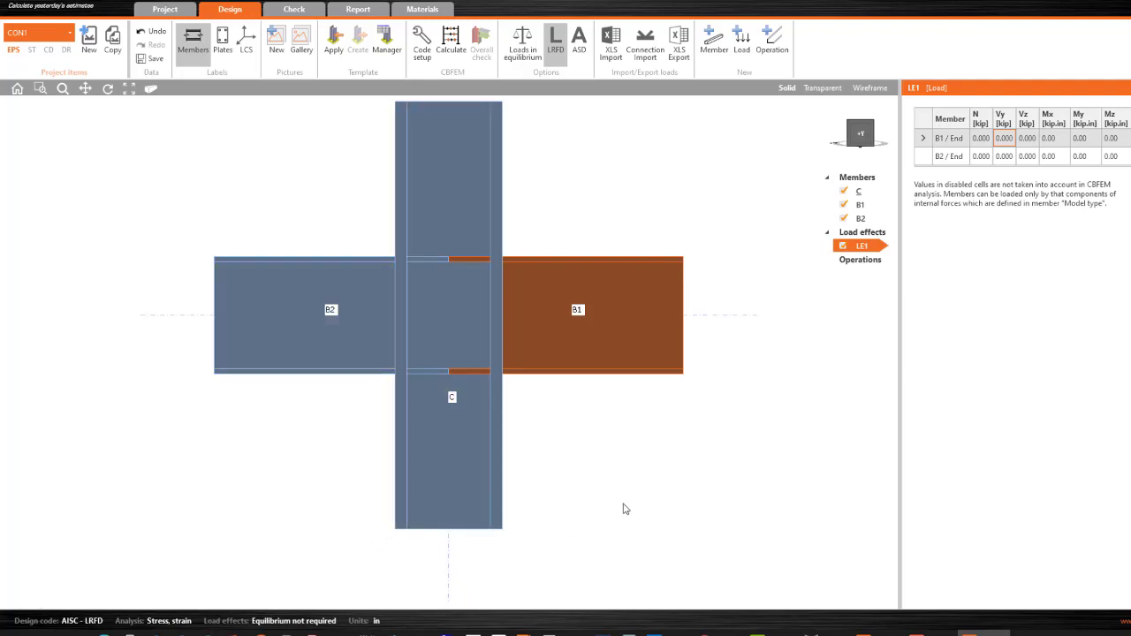
left_click(848, 128)
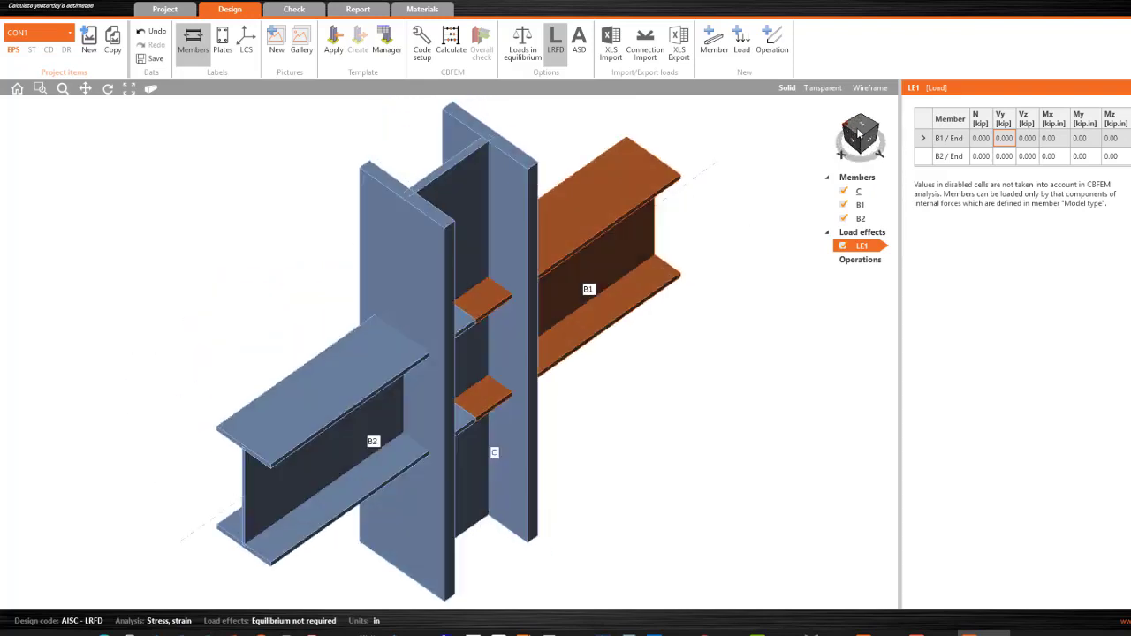
left_click(847, 130)
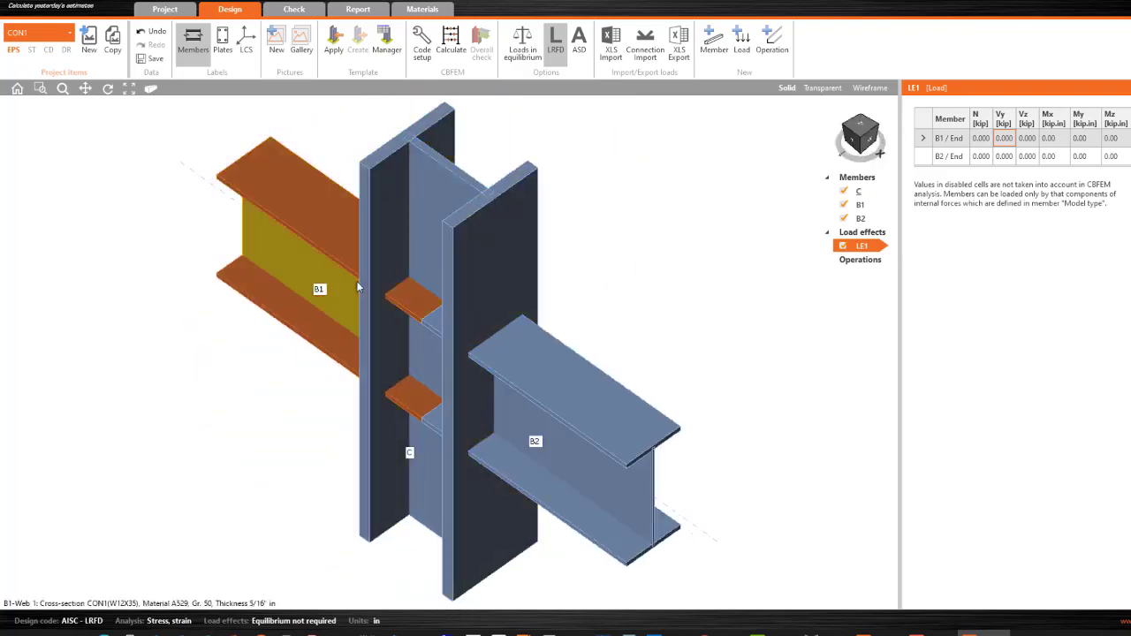
left_click(846, 132)
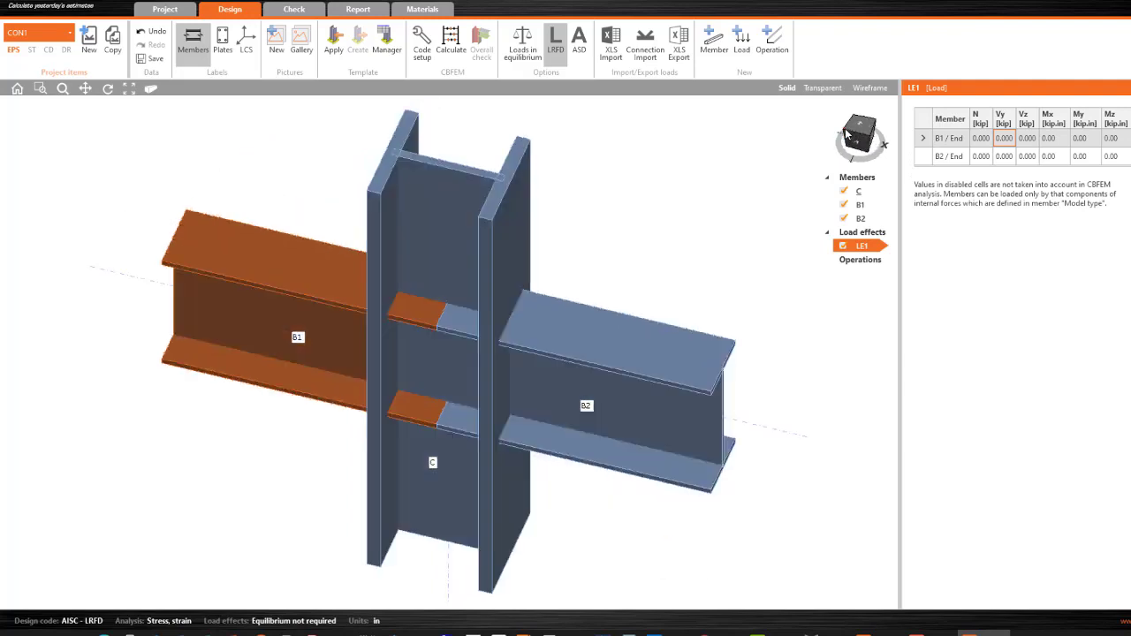
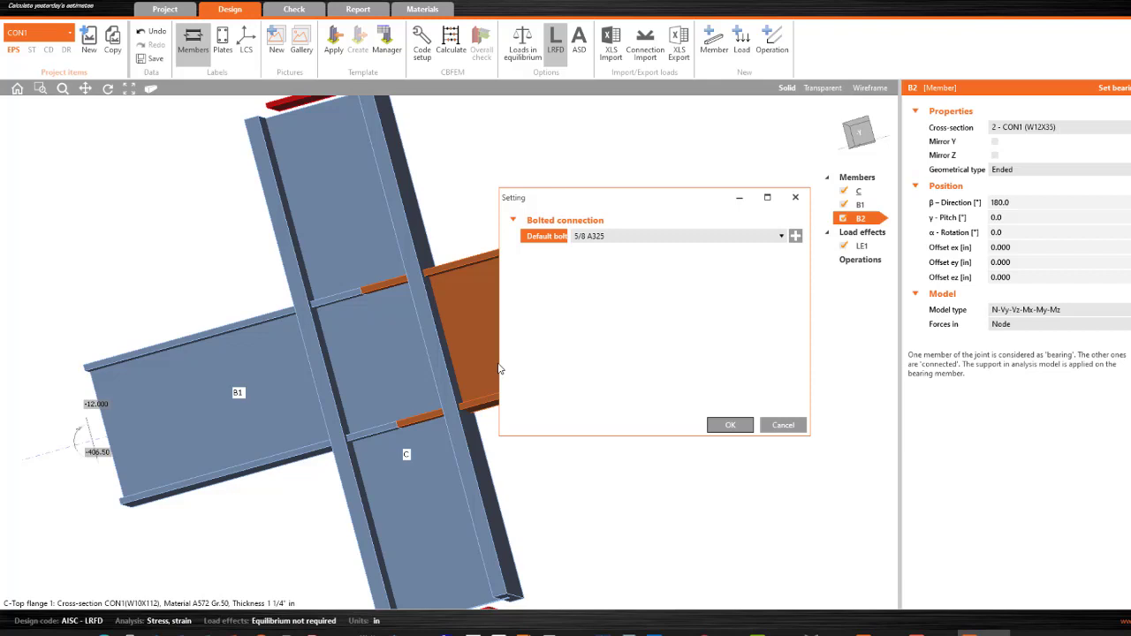
Step: Choose 30 A325M as the default bolt and generate beam B2's stiffened end-plate connection to the column
left_click(795, 236)
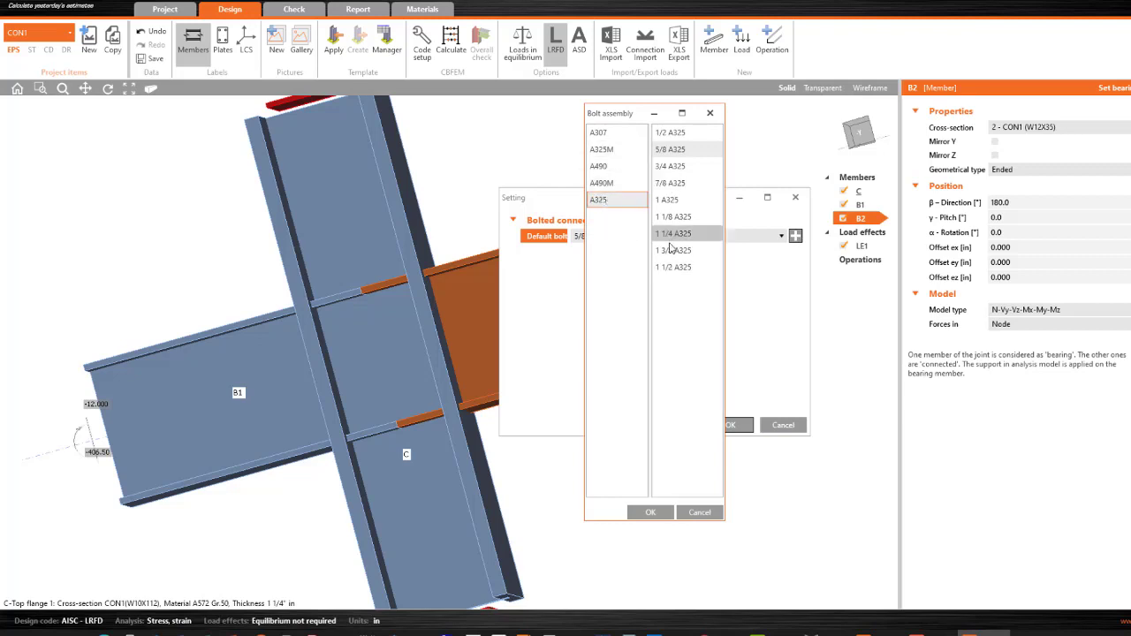
left_click(672, 183)
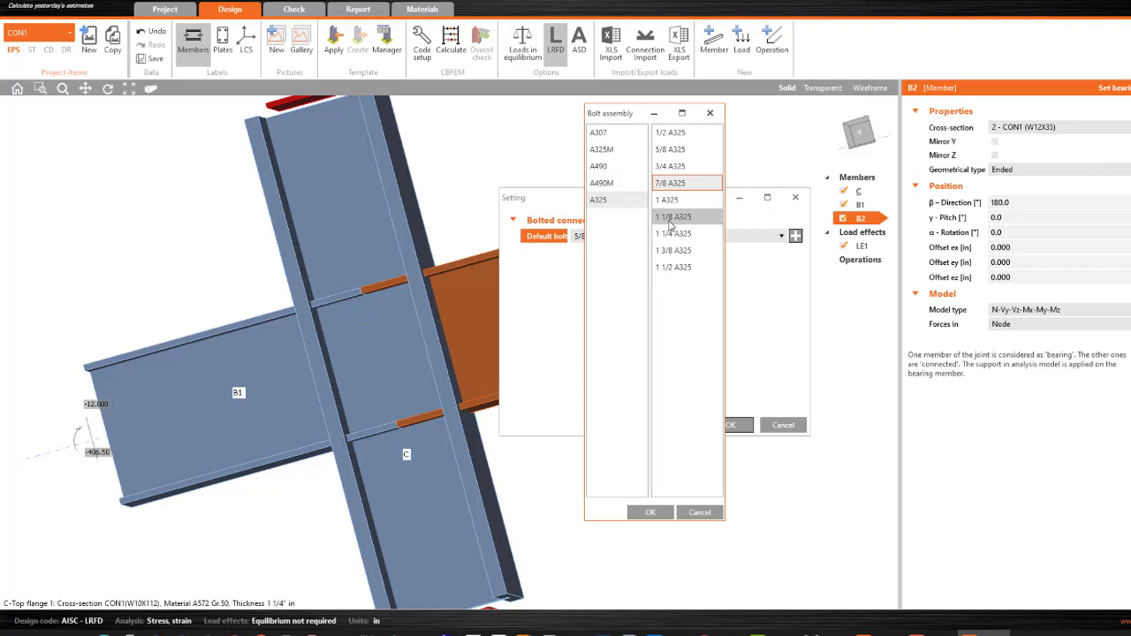
left_click(673, 218)
left_click(618, 183)
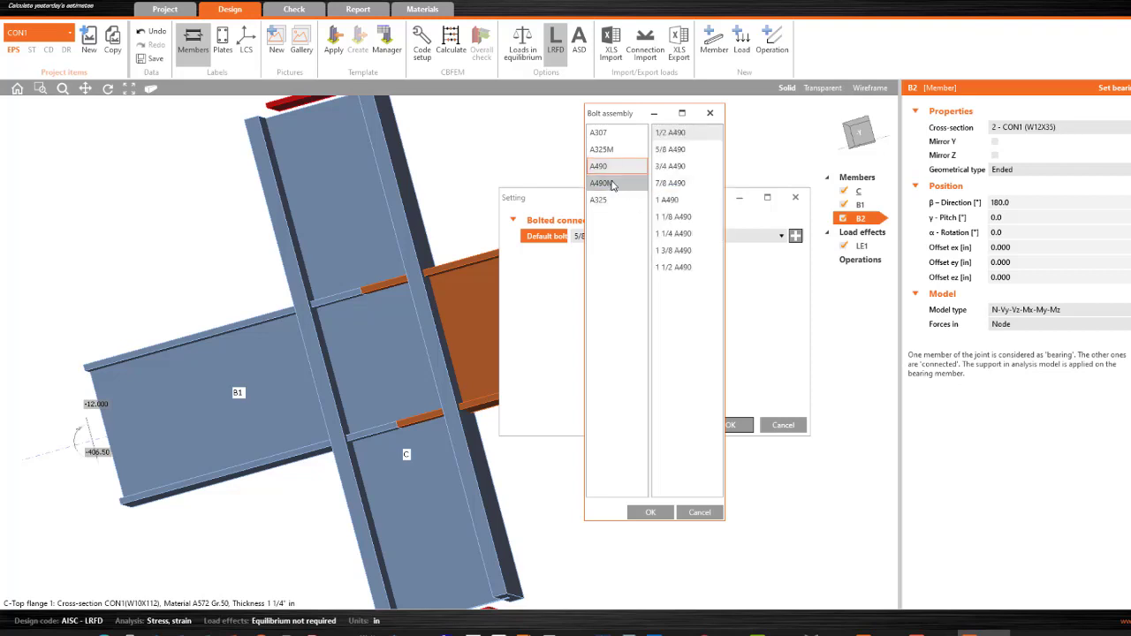
left_click(616, 150)
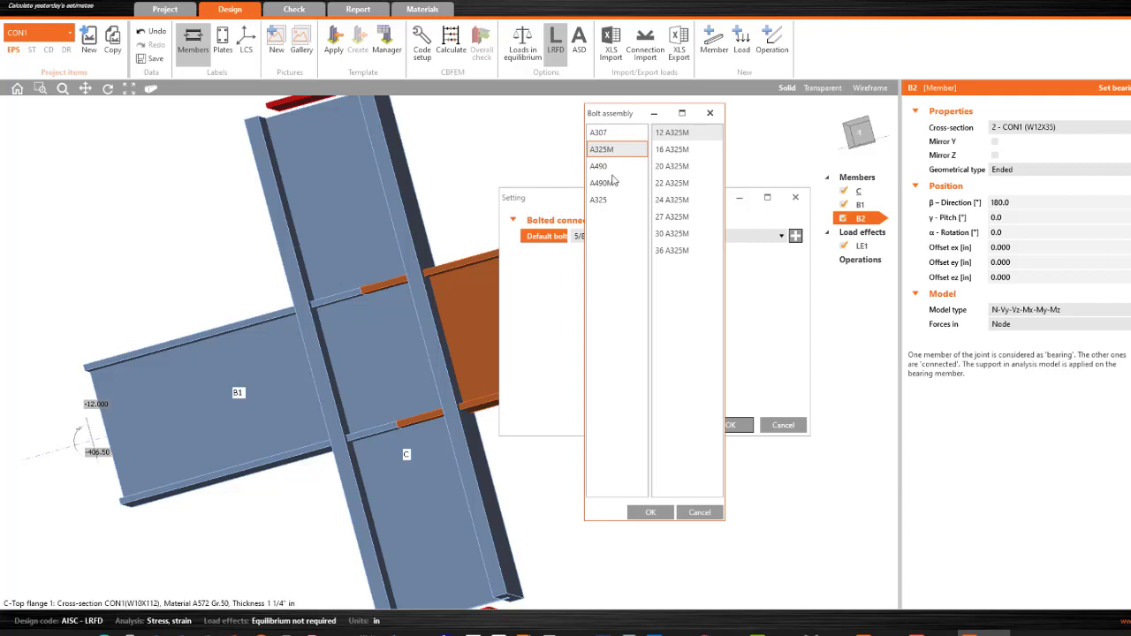
left_click(674, 233)
left_click(655, 516)
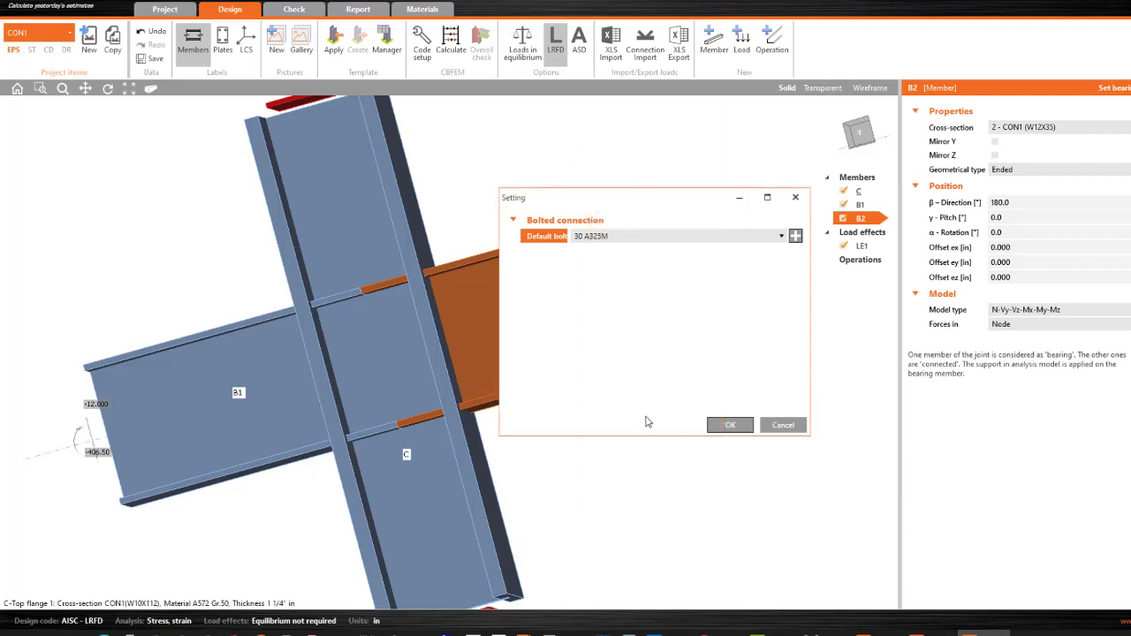
left_click(729, 425)
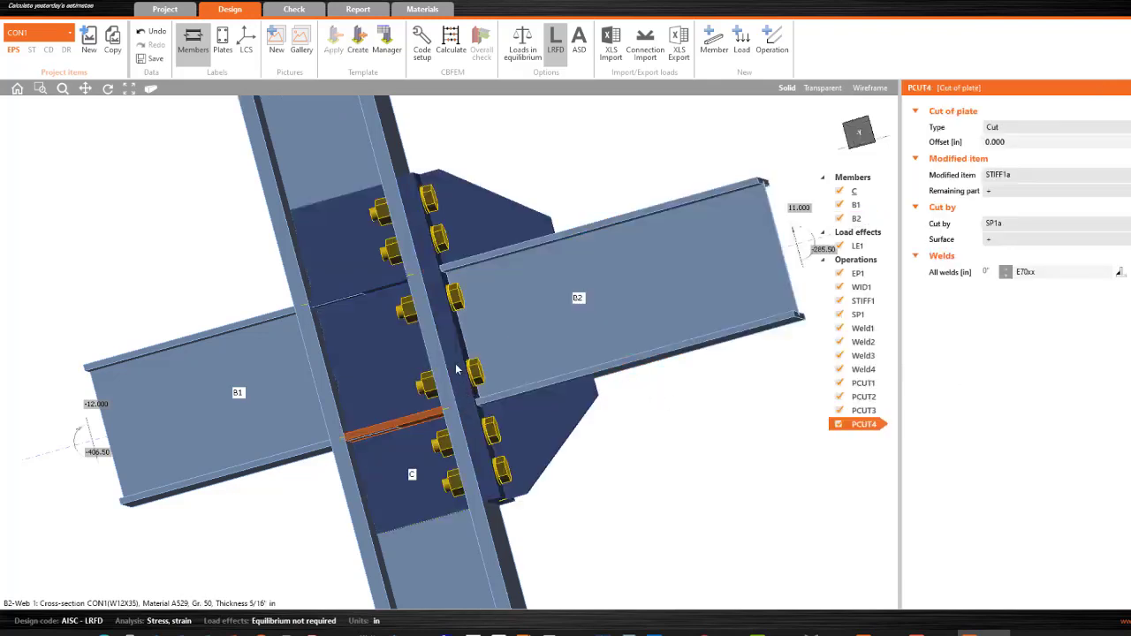
Step: Connect beam B1 to column C with the stiffened end-plate connection, using 30 A325M as the default bolt
scroll(521, 354, "down", 3)
right_click_drag(568, 386, 533, 392)
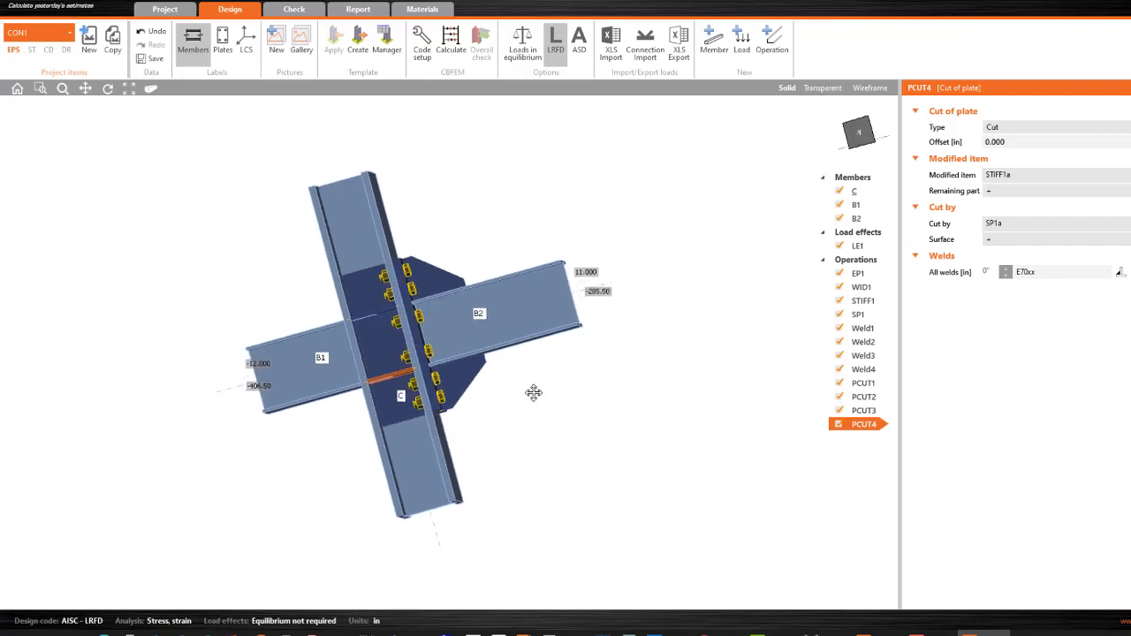
left_click(304, 359)
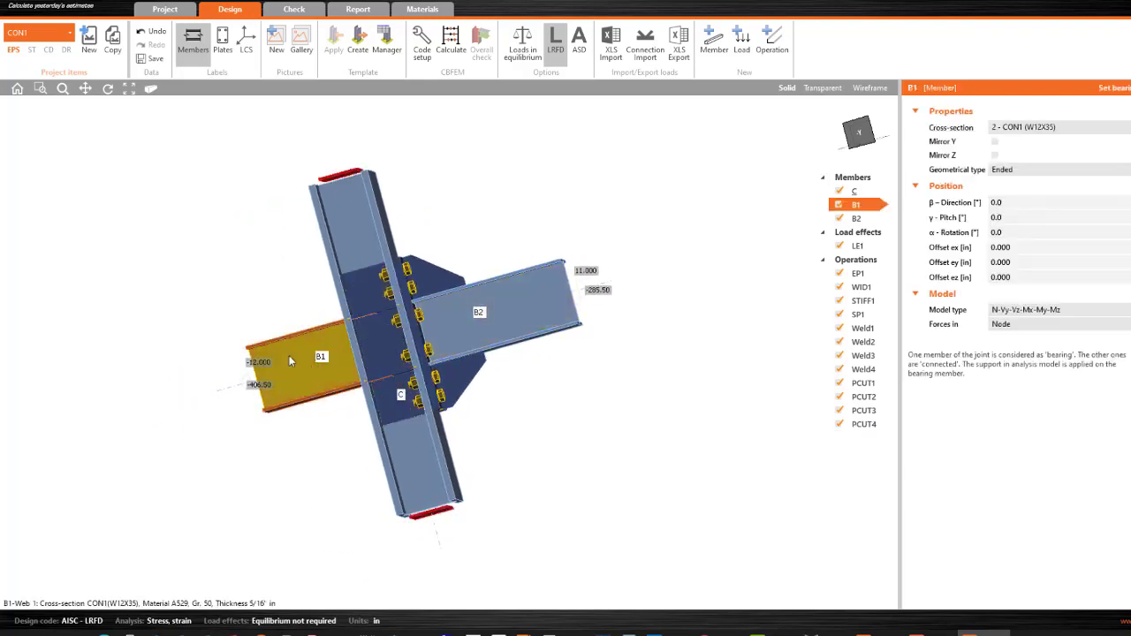
right_click(313, 347)
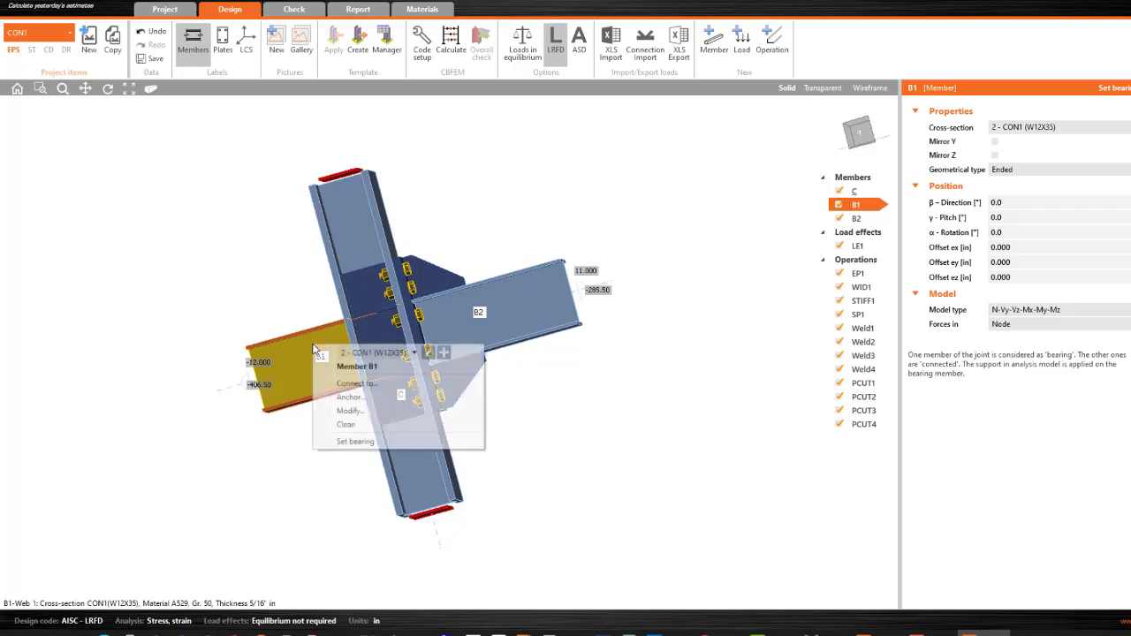
left_click(365, 383)
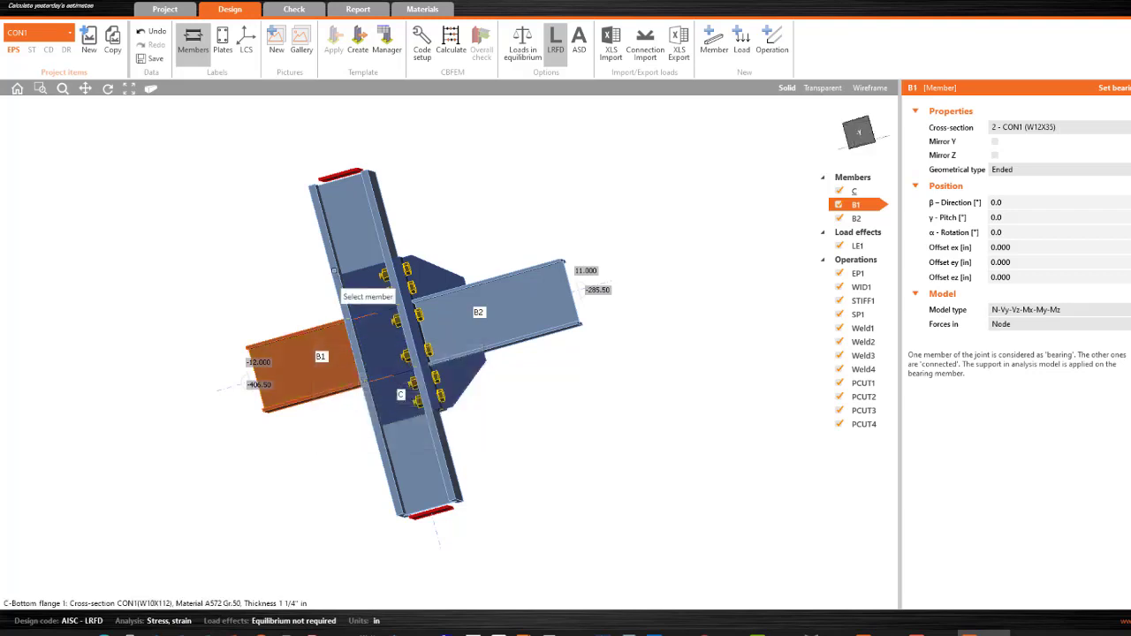
left_click(333, 271)
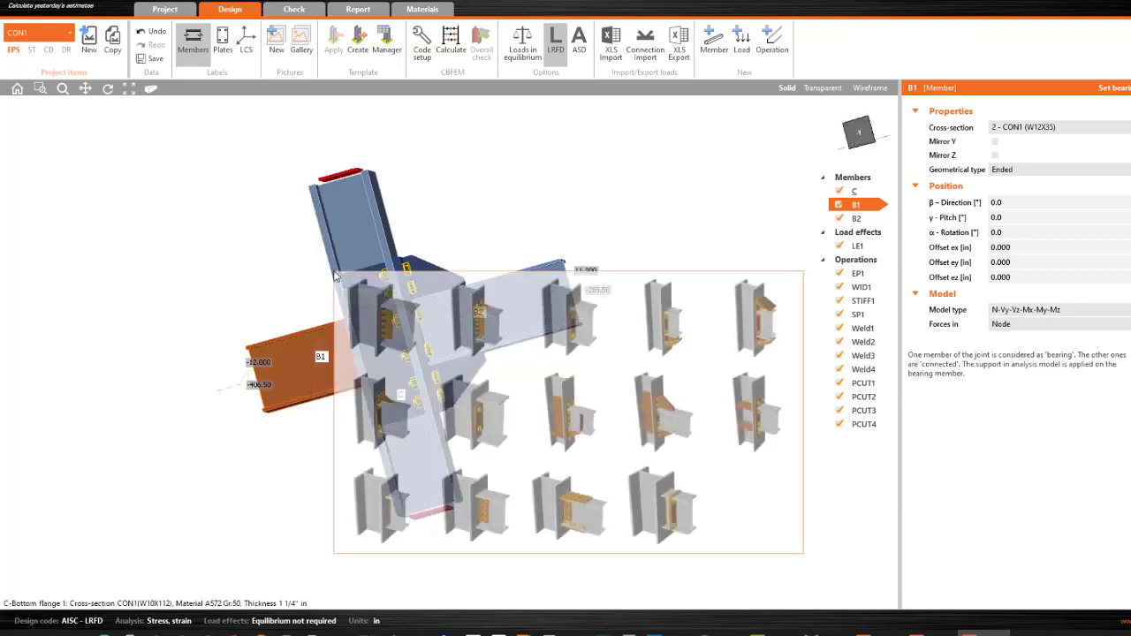
left_click(655, 426)
left_click(630, 231)
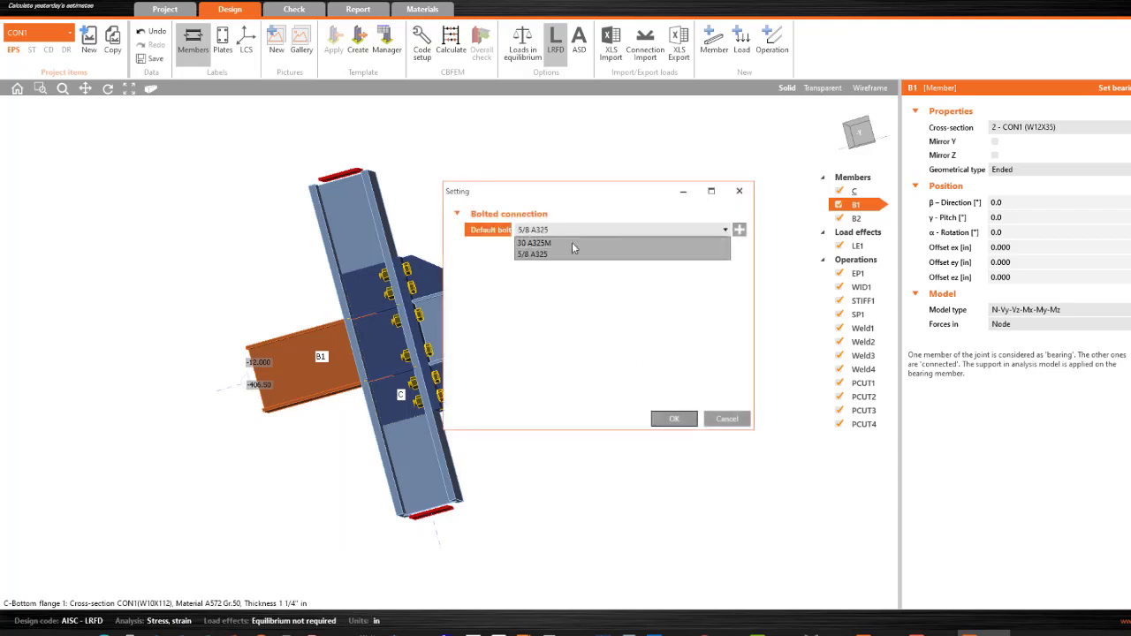
left_click(572, 244)
left_click(672, 419)
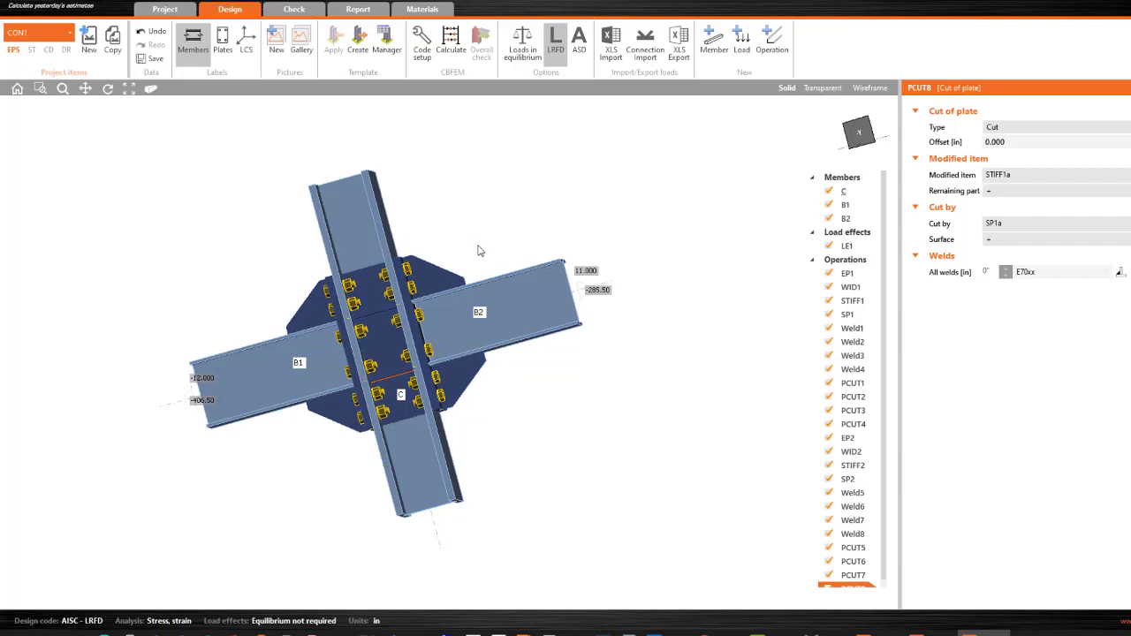
Step: Examine the bolted end plates and stiffeners of both beams from an isometric view
left_click(848, 131)
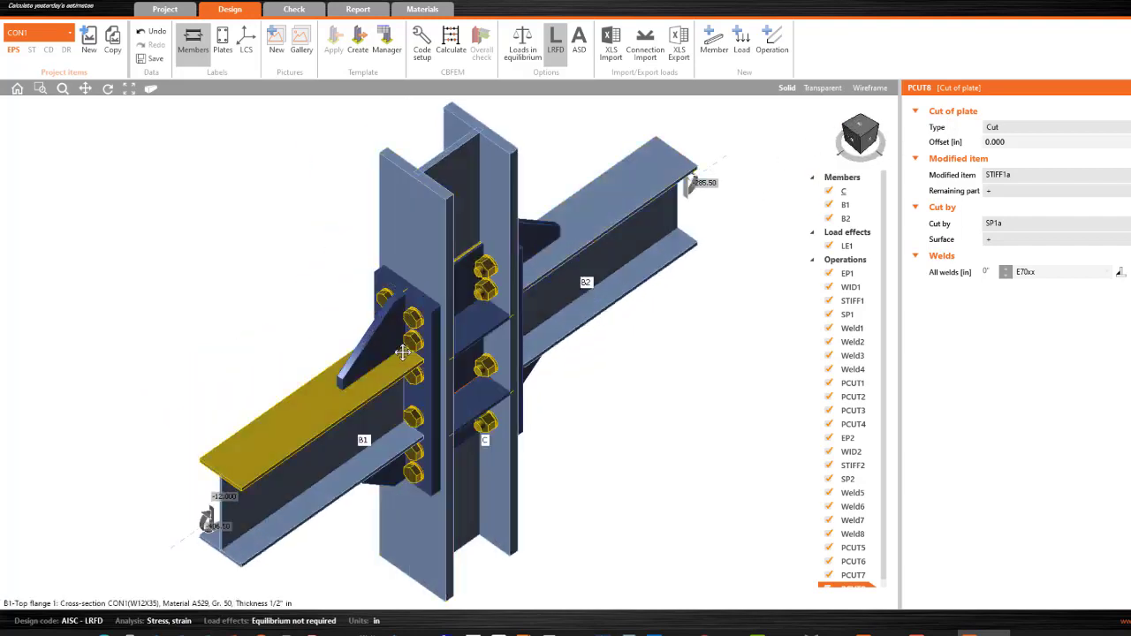
scroll(394, 328, "up", 3)
middle_click_drag(394, 327, 403, 328)
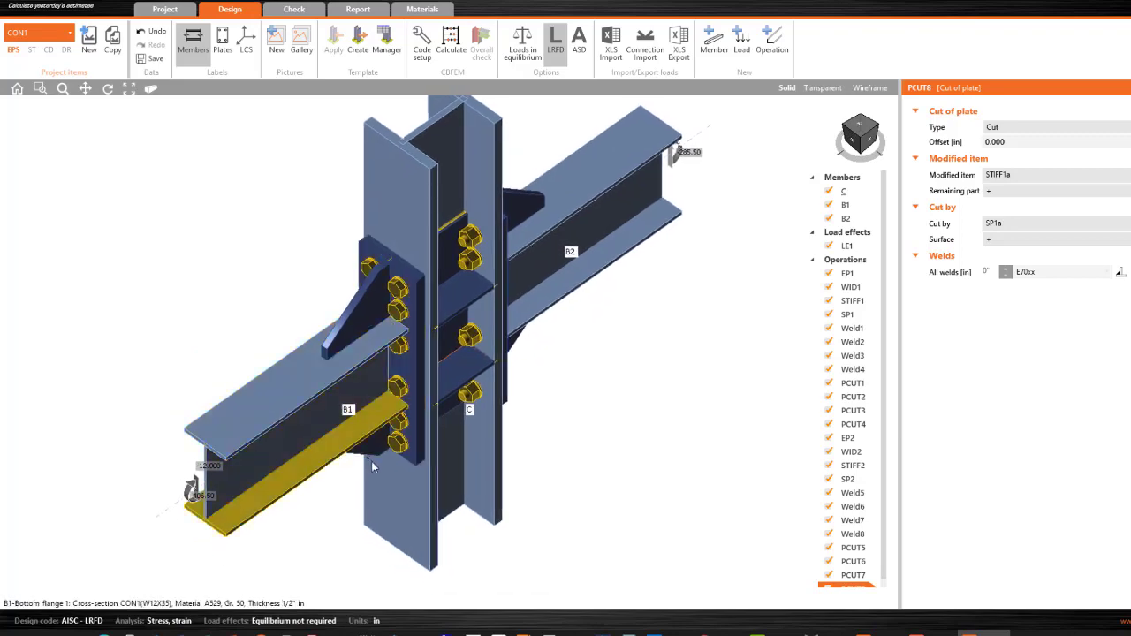
Step: Examine the bolted beam-to-column joint from both sides and run the CBFEM calculation for CON1
scroll(328, 412, "up", 3)
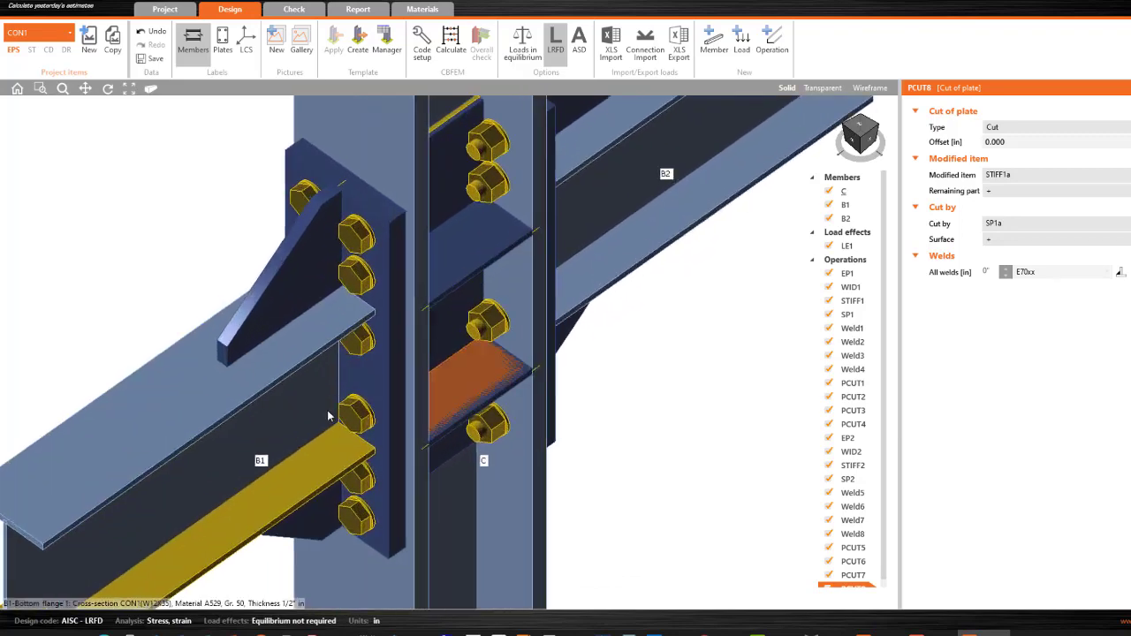
scroll(327, 410, "down", 3)
right_click_drag(327, 410, 495, 400)
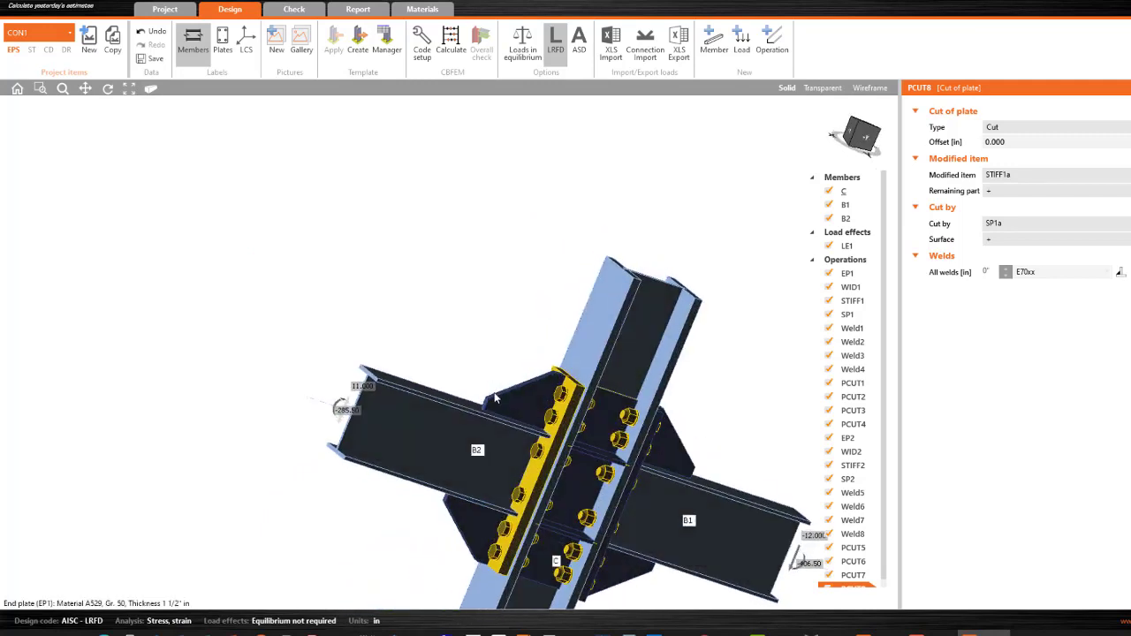
scroll(631, 476, "up", 1)
scroll(619, 473, "up", 2)
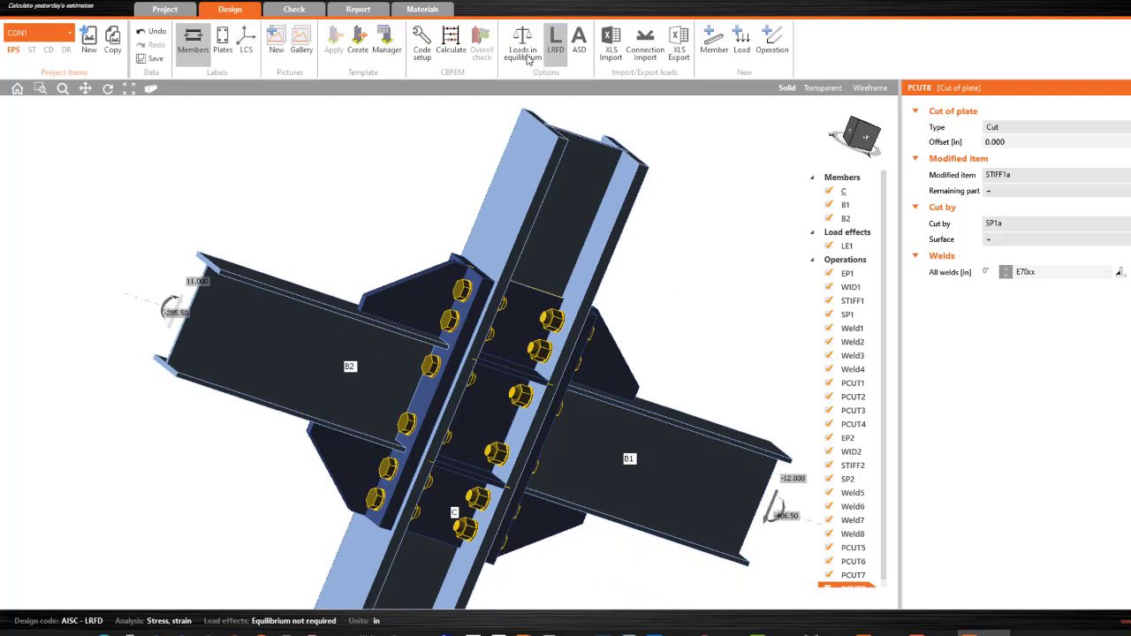
left_click(451, 40)
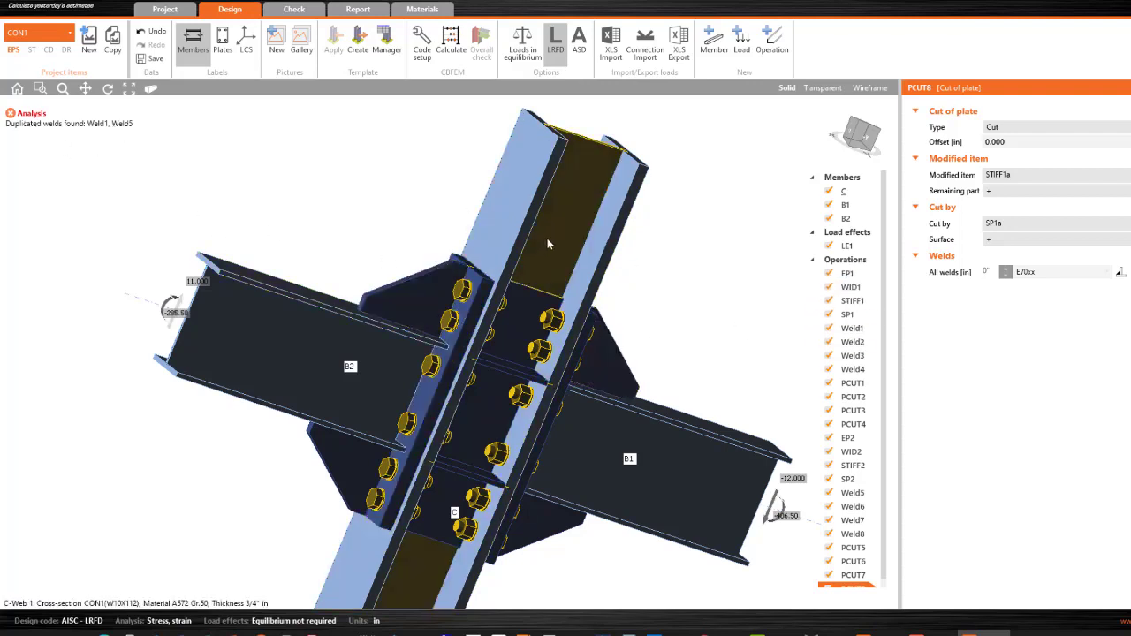
Step: Examine plate cut PCUT1 and the column-web doubler plate SP1, switching SP1 off and back on to identify it
mouse_move(552, 212)
right_mouse_down()
mouse_move(450, 186)
mouse_move(456, 198)
right_mouse_up()
scroll(530, 255, "up", 1)
scroll(531, 239, "down", 3)
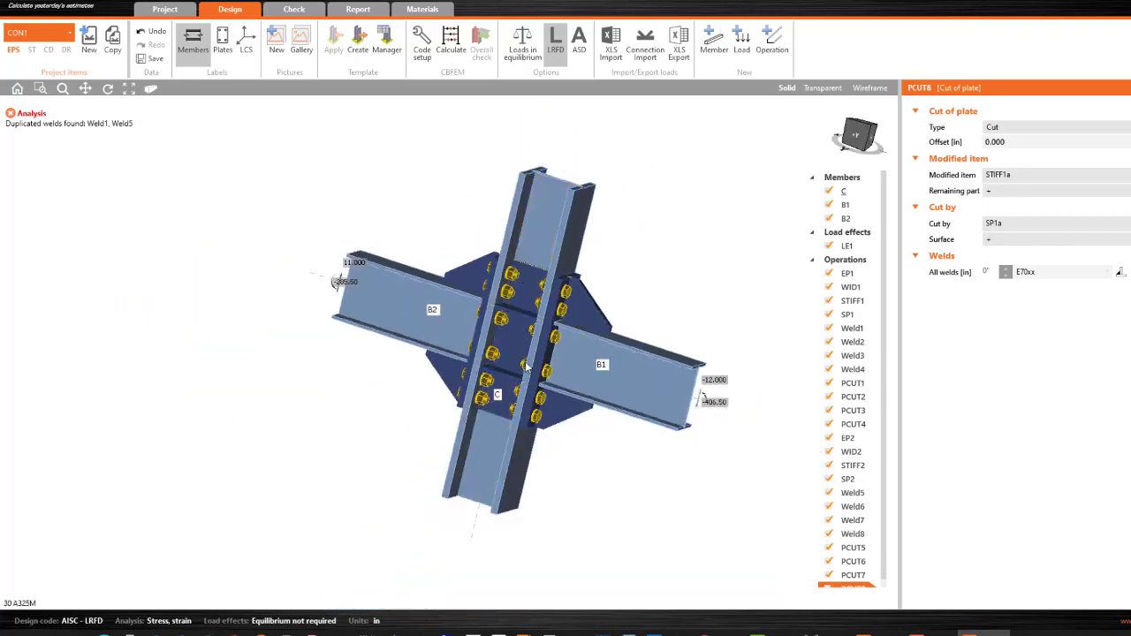
scroll(527, 366, "up", 1)
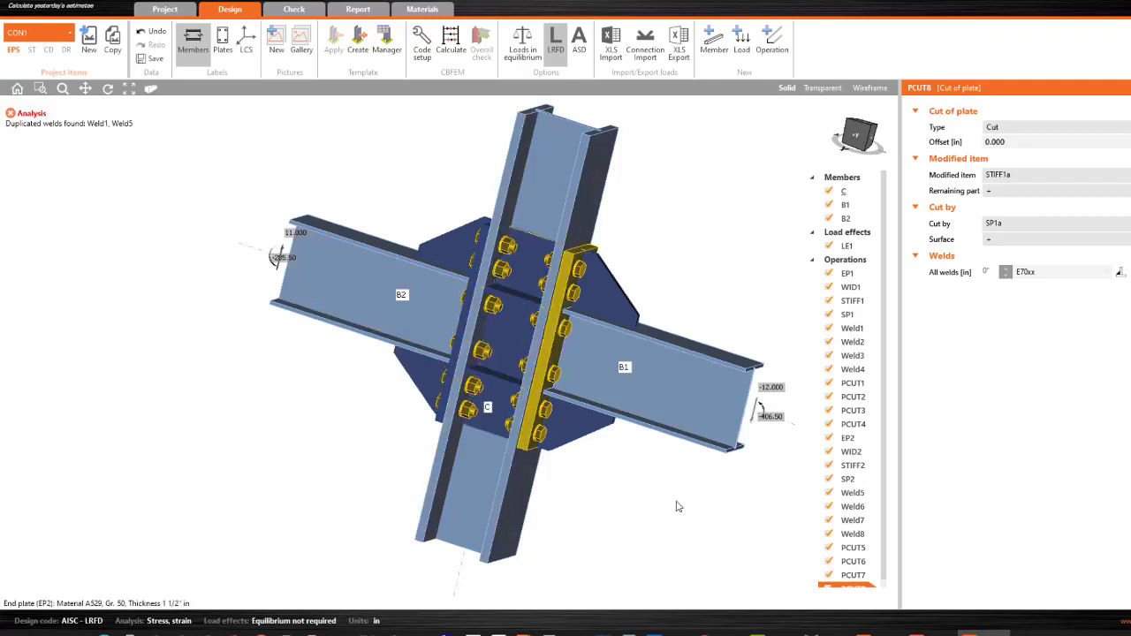
scroll(844, 402, "down", 1)
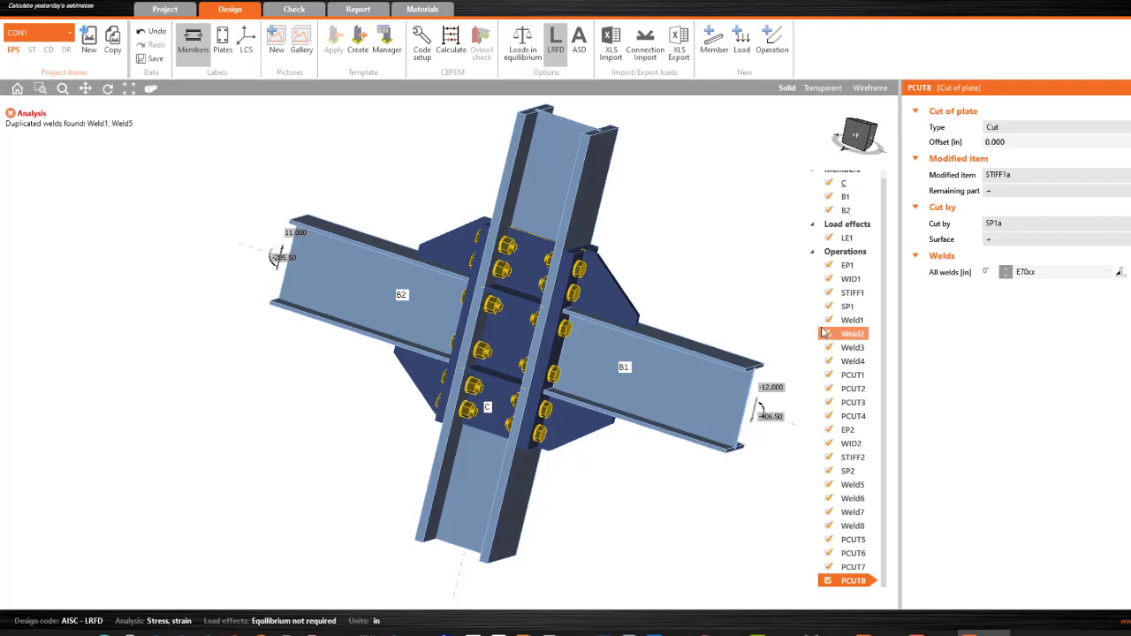
left_click(866, 378)
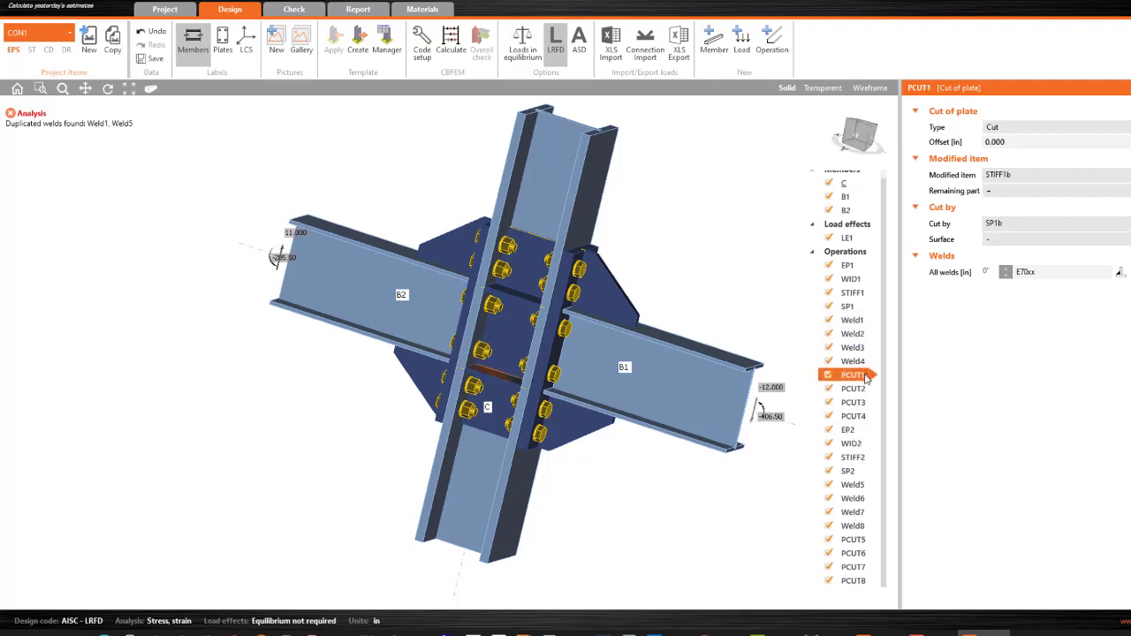
left_click(531, 247)
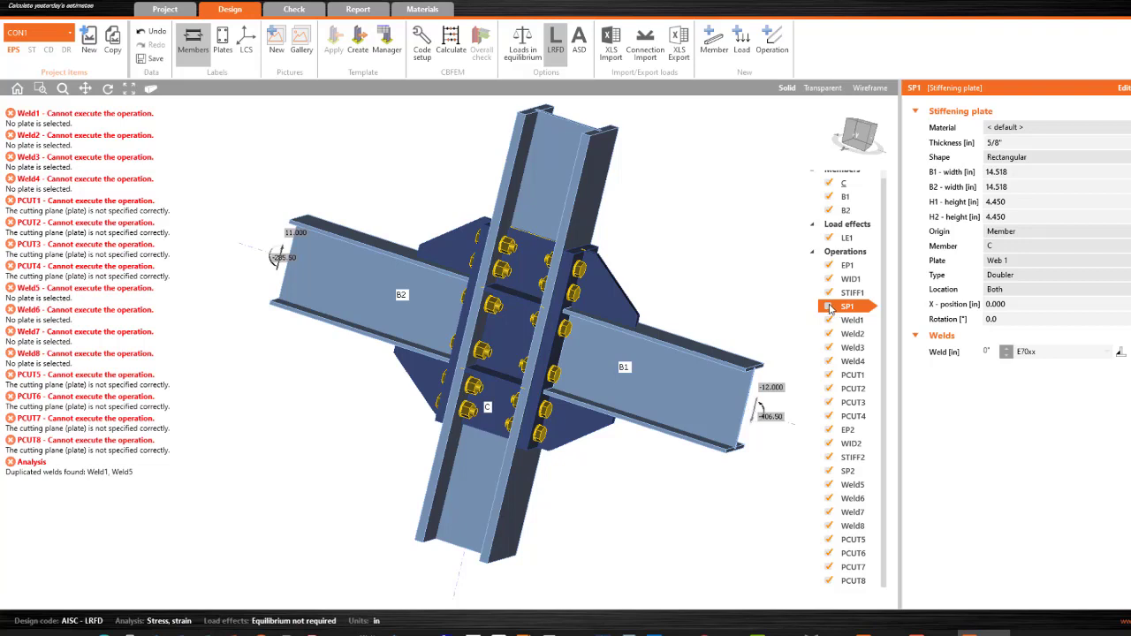
left_click(830, 309)
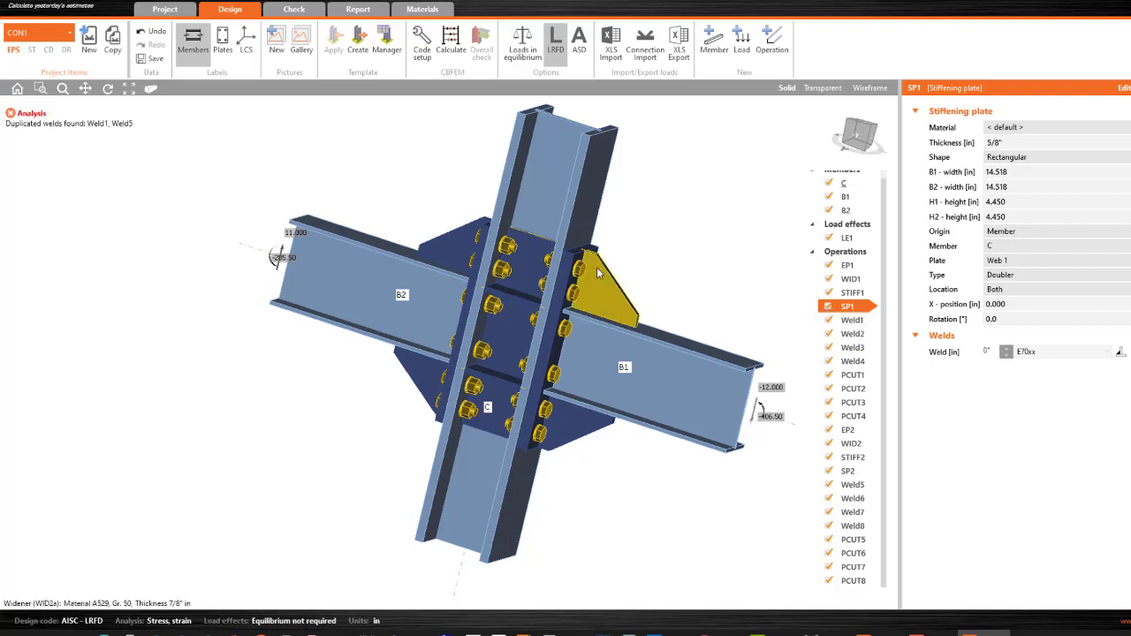
Step: Disable the duplicate doubler plate SP2 and the weld operations Weld1 to Weld4
left_click(528, 255)
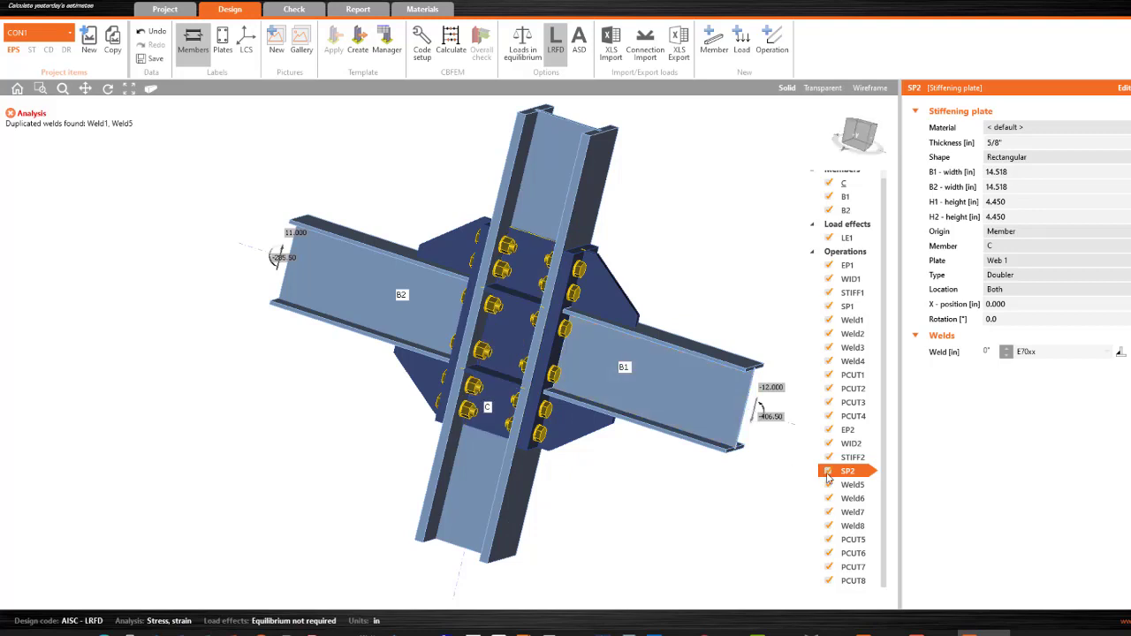
left_click(531, 254)
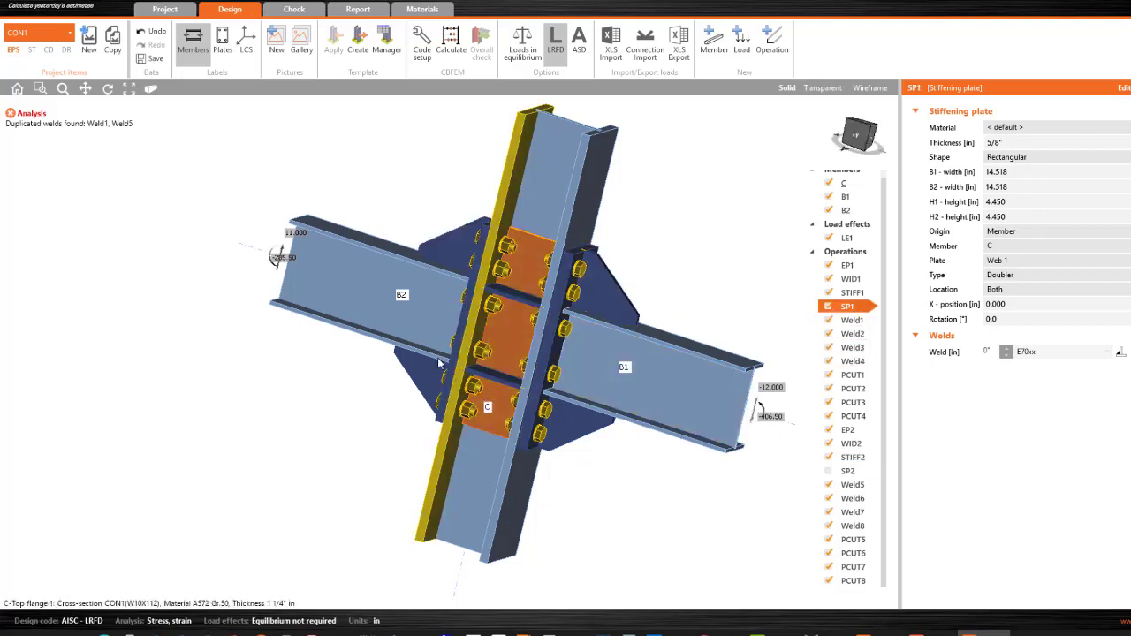
right_click(850, 321)
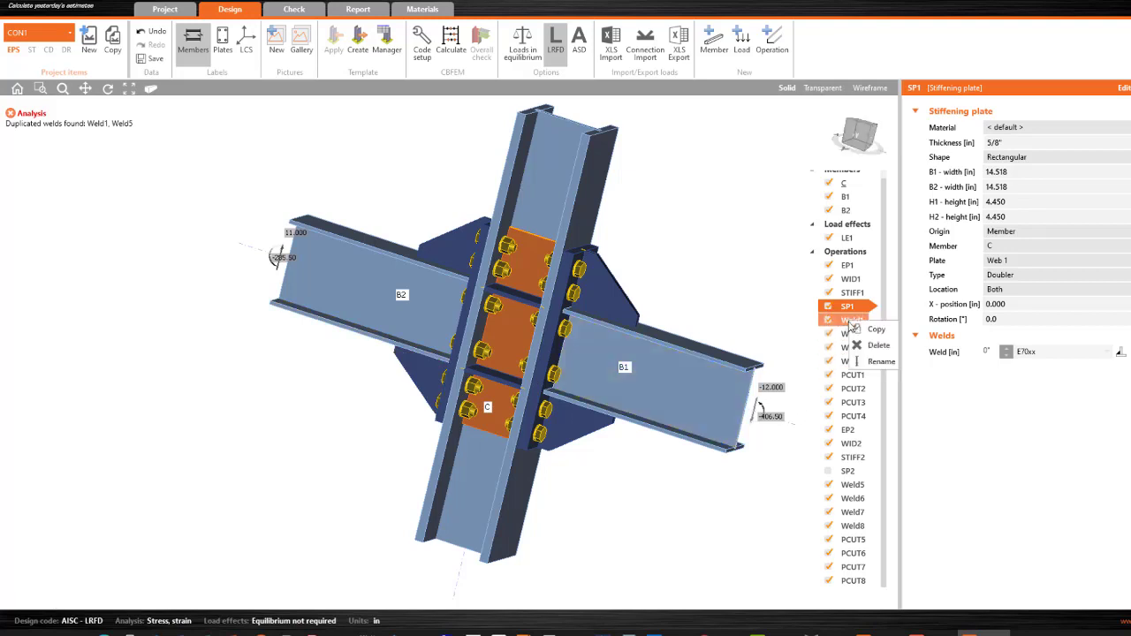
left_click(850, 321)
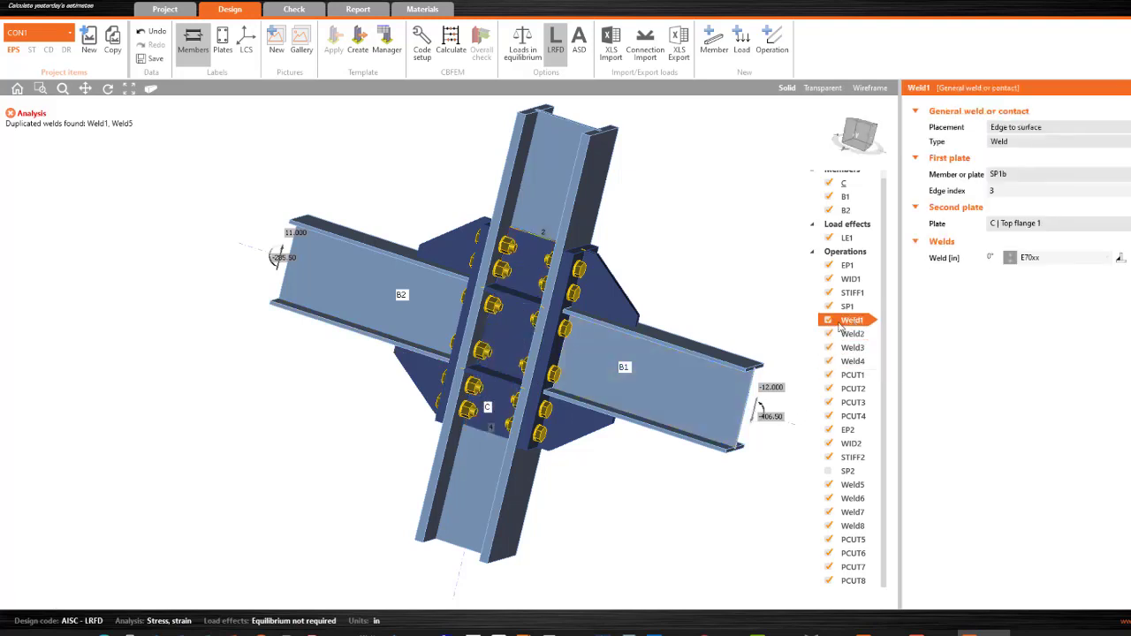
left_click(828, 321)
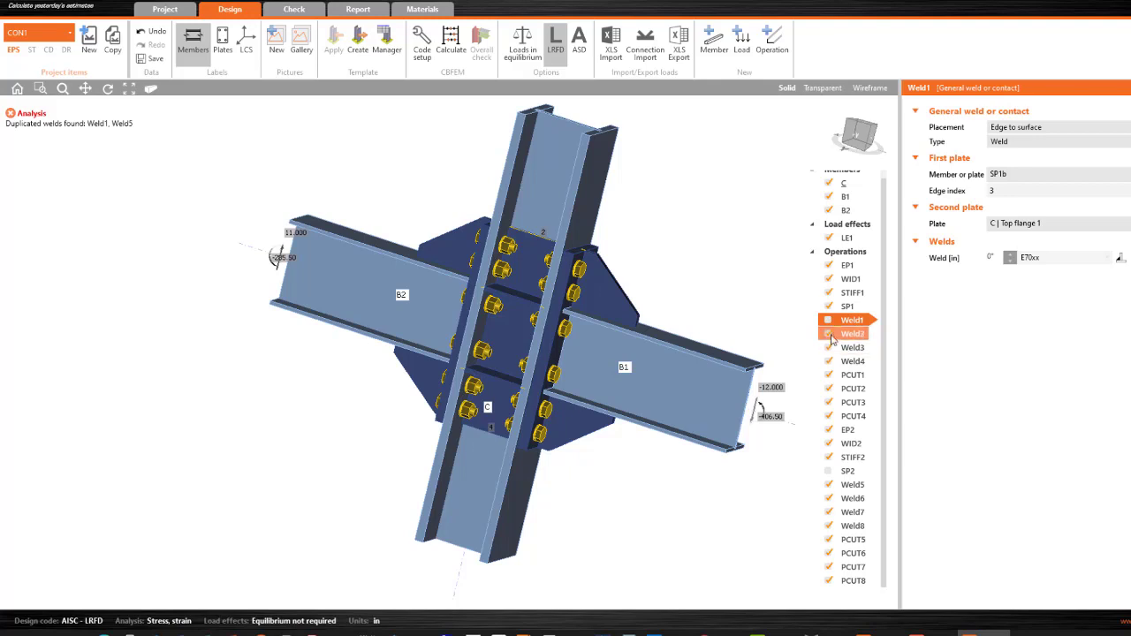
left_click(829, 335)
left_click(829, 348)
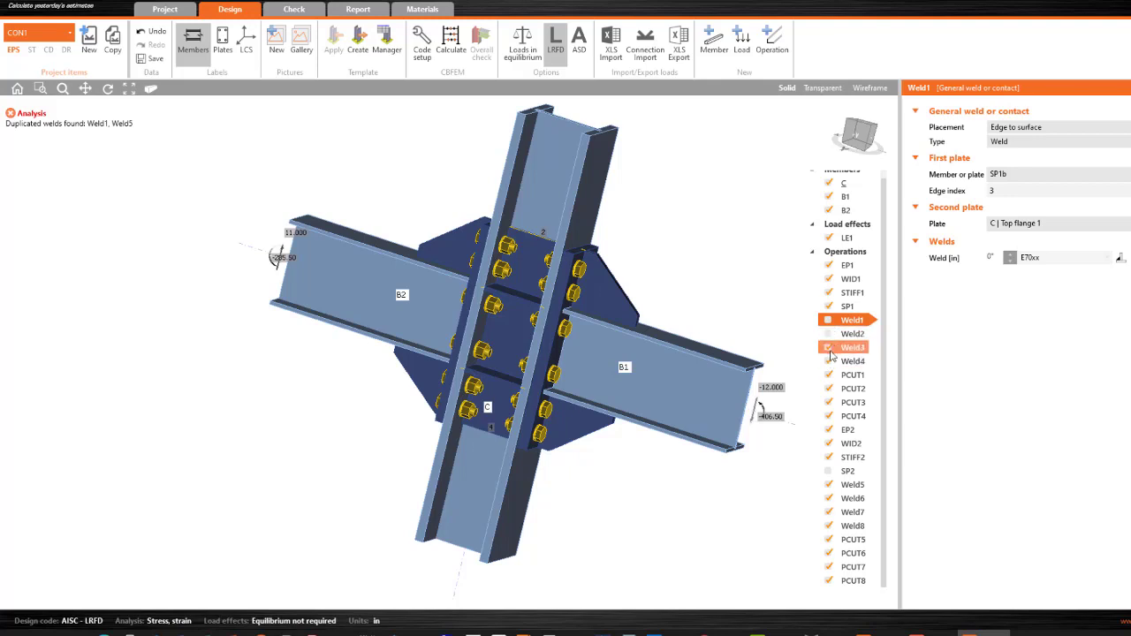
left_click(828, 362)
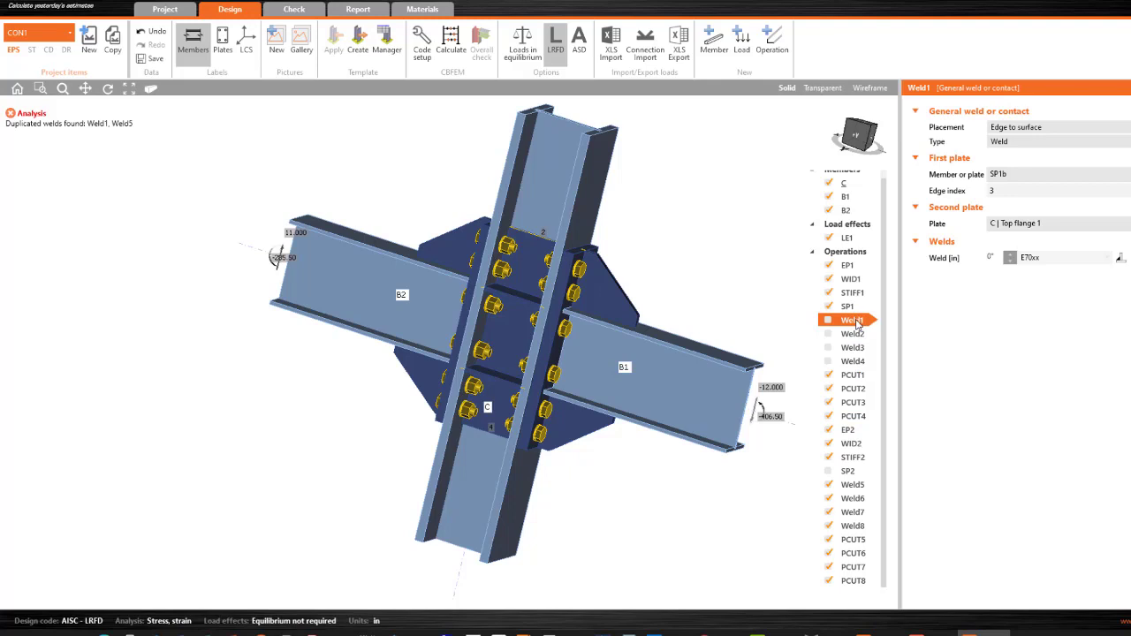
Step: Review operations EP1, WID1, STIFF1 and SP1, and delete column stiffeners STIFF1 and doubler plate SP1
left_click(855, 270)
left_click(858, 279)
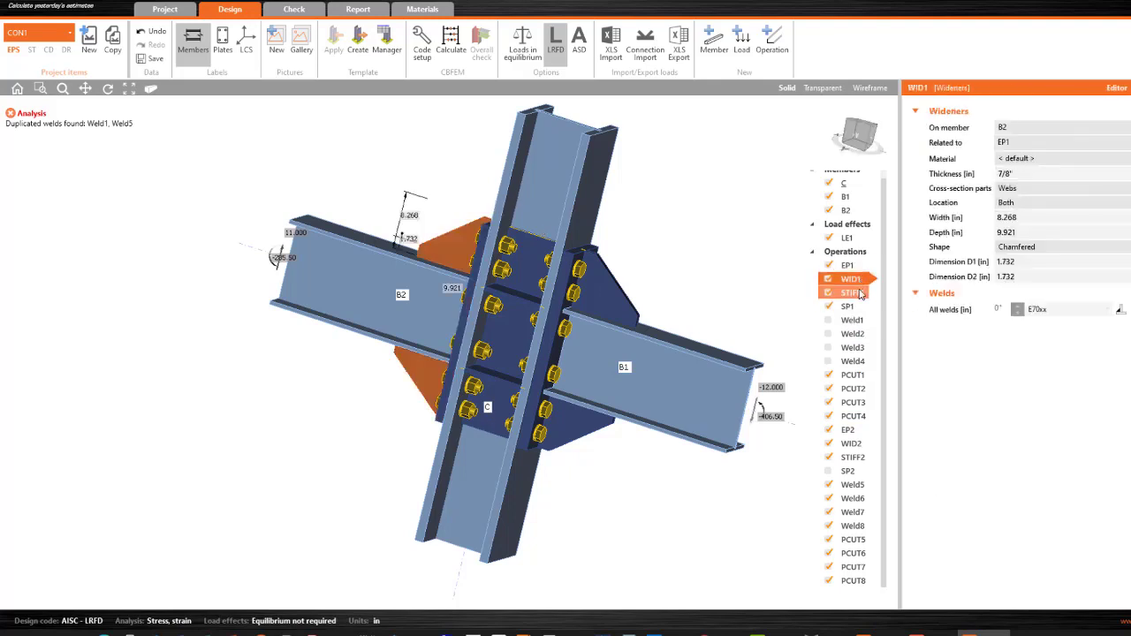
left_click(855, 292)
left_click(853, 306)
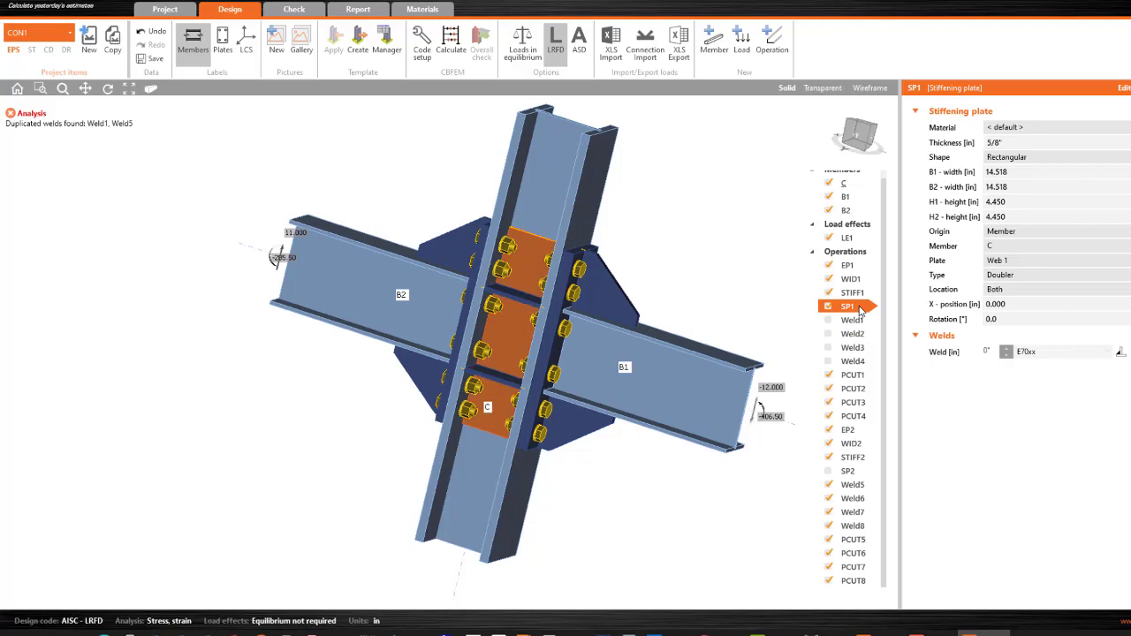
left_click(855, 297)
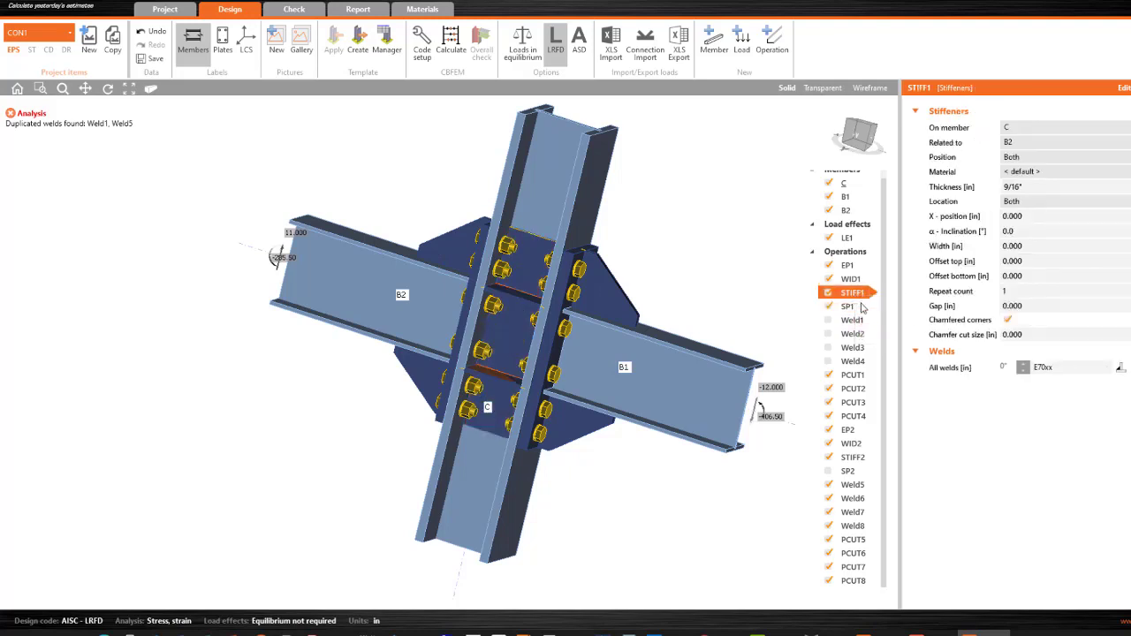
right_click(863, 301)
left_click(879, 326)
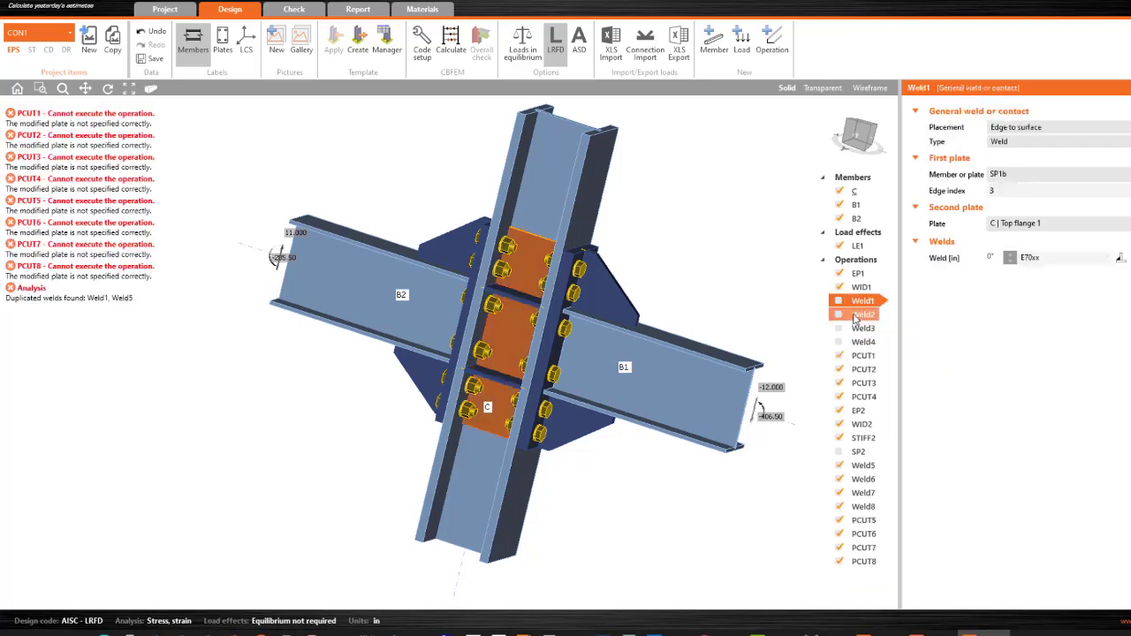
Step: Delete the weld operations Weld1, Weld2, Weld3 and Weld4
right_click(863, 301)
left_click(879, 325)
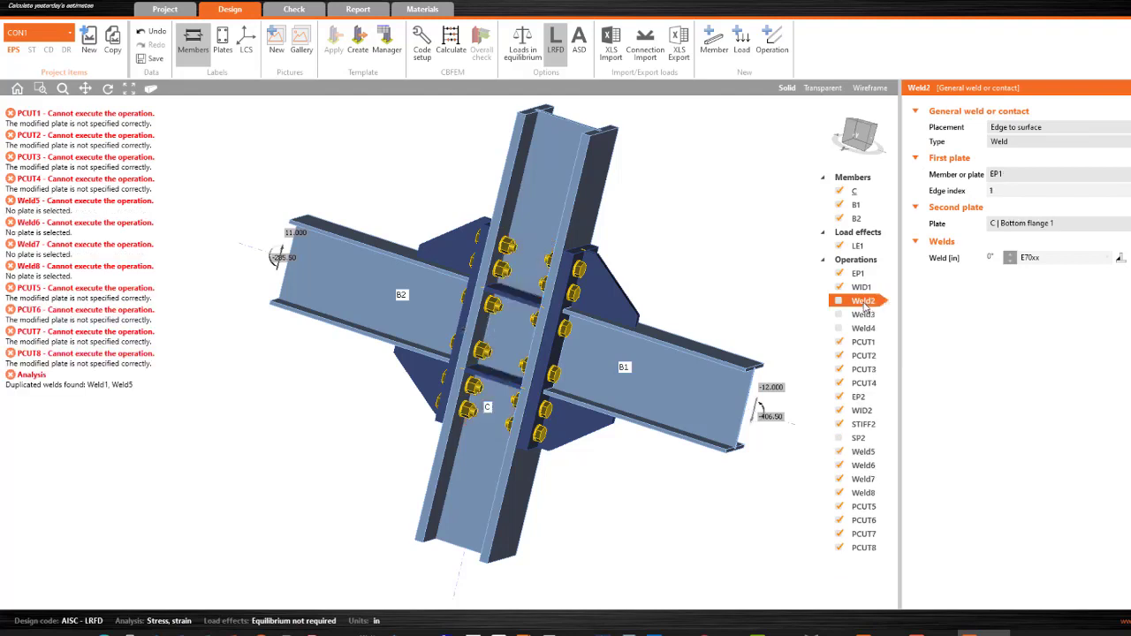
right_click(864, 302)
left_click(880, 325)
right_click(865, 302)
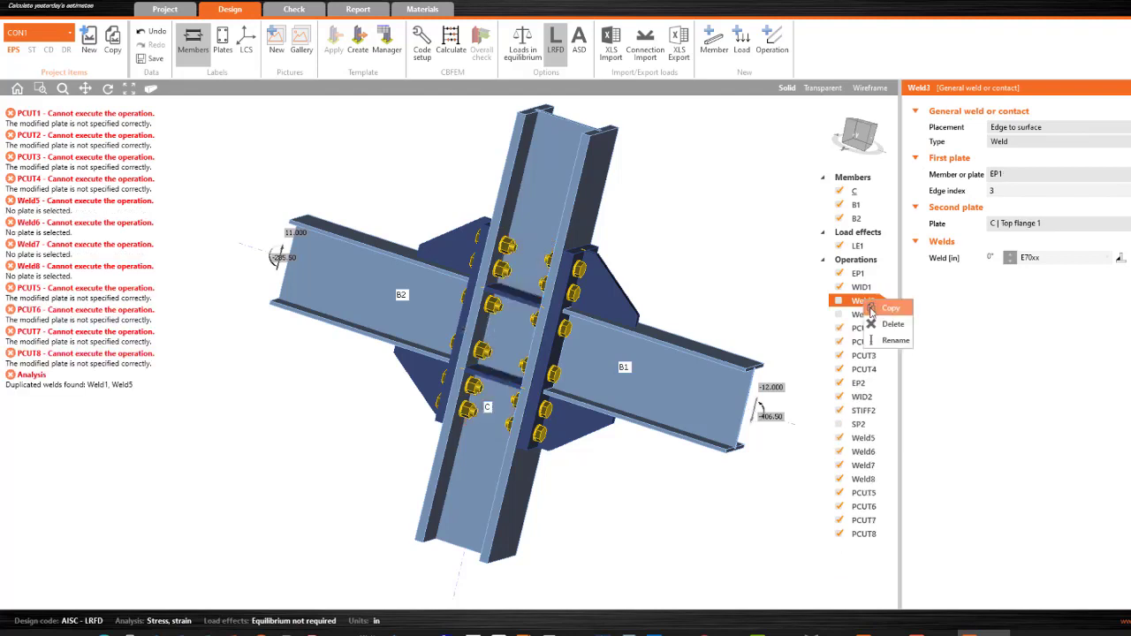
left_click(887, 324)
right_click(869, 305)
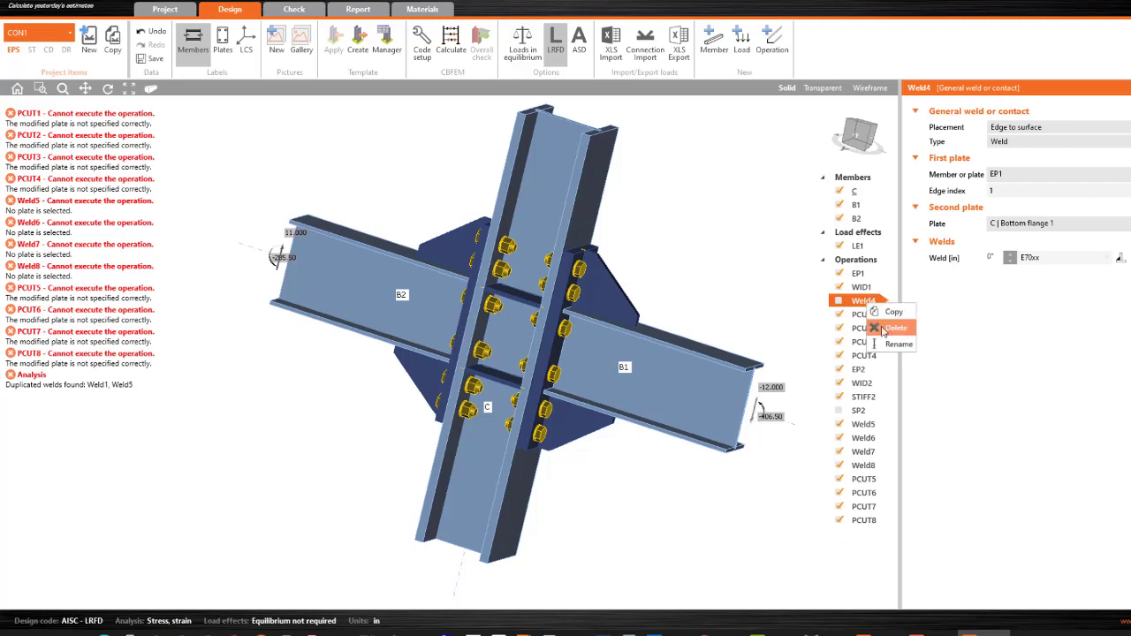
left_click(894, 328)
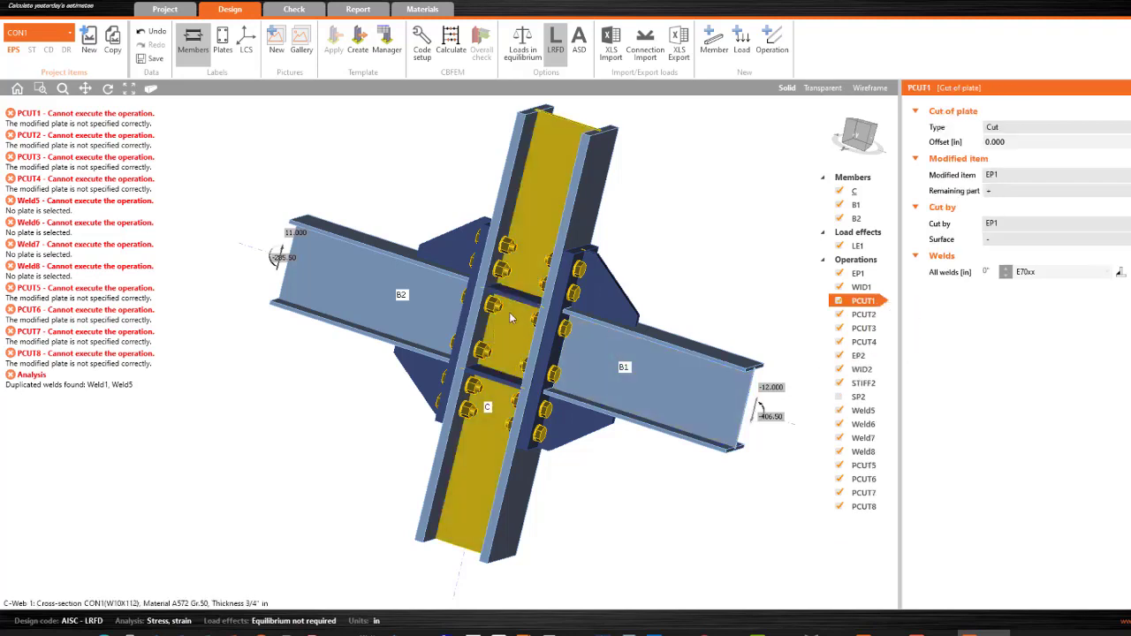
Step: Delete the plate cut operations PCUT1, PCUT2, PCUT3 and PCUT4
right_click(864, 304)
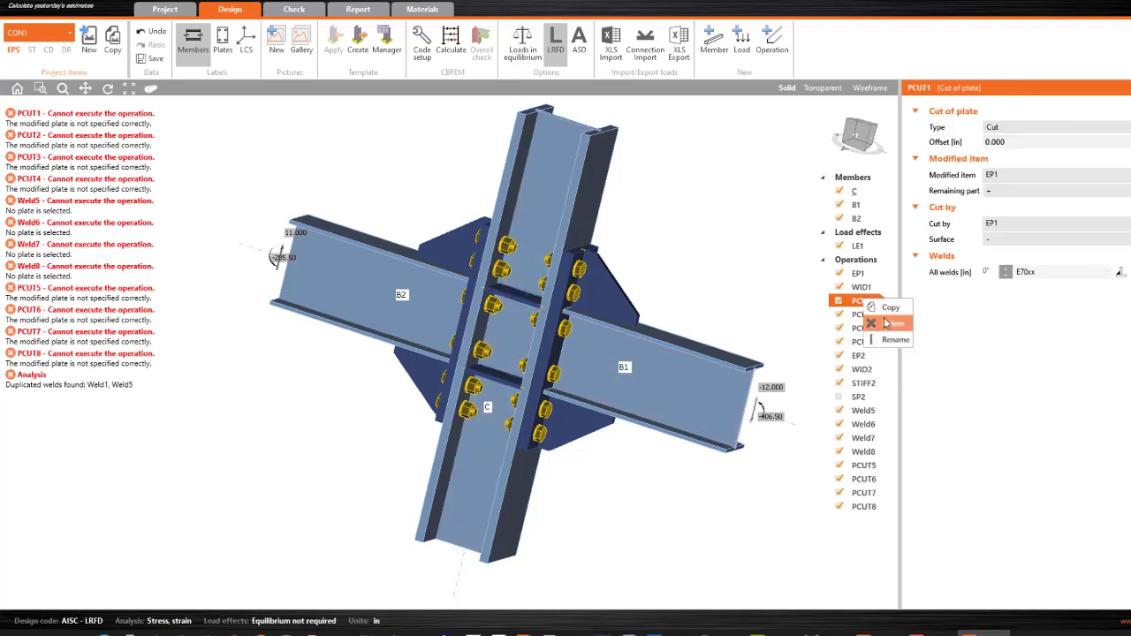
left_click(890, 325)
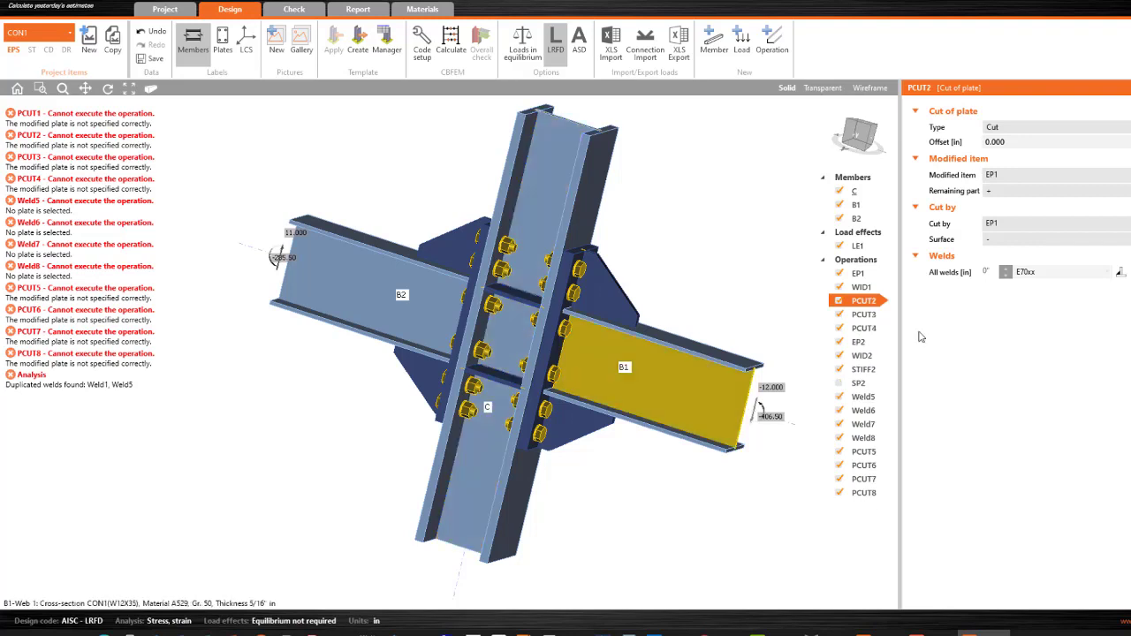
right_click(861, 303)
left_click(888, 324)
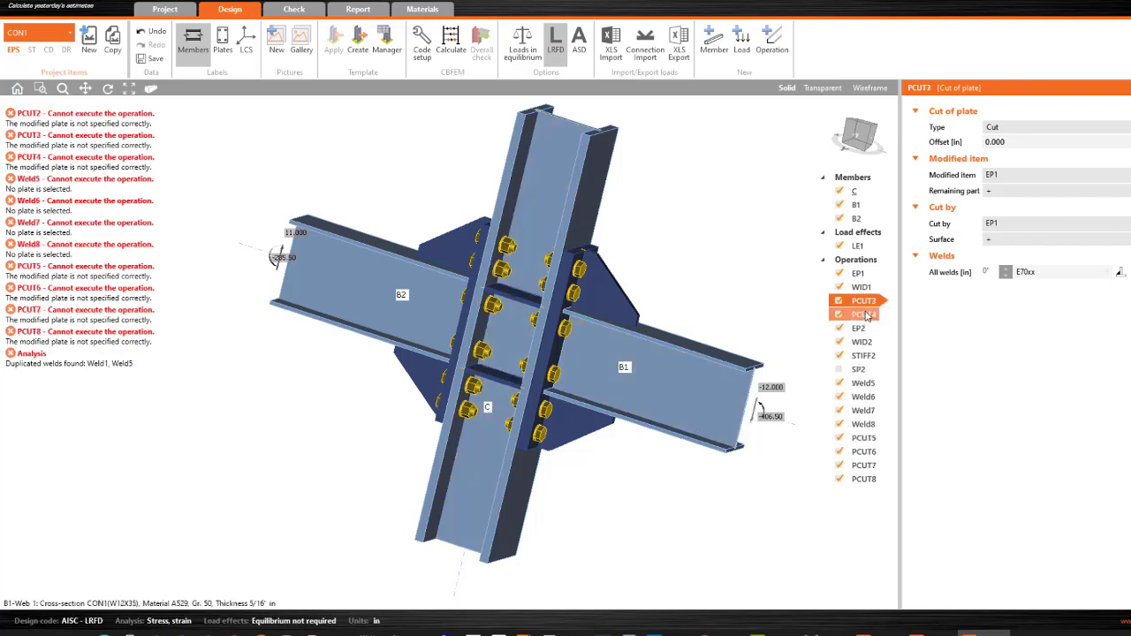
right_click(867, 305)
left_click(886, 328)
right_click(863, 305)
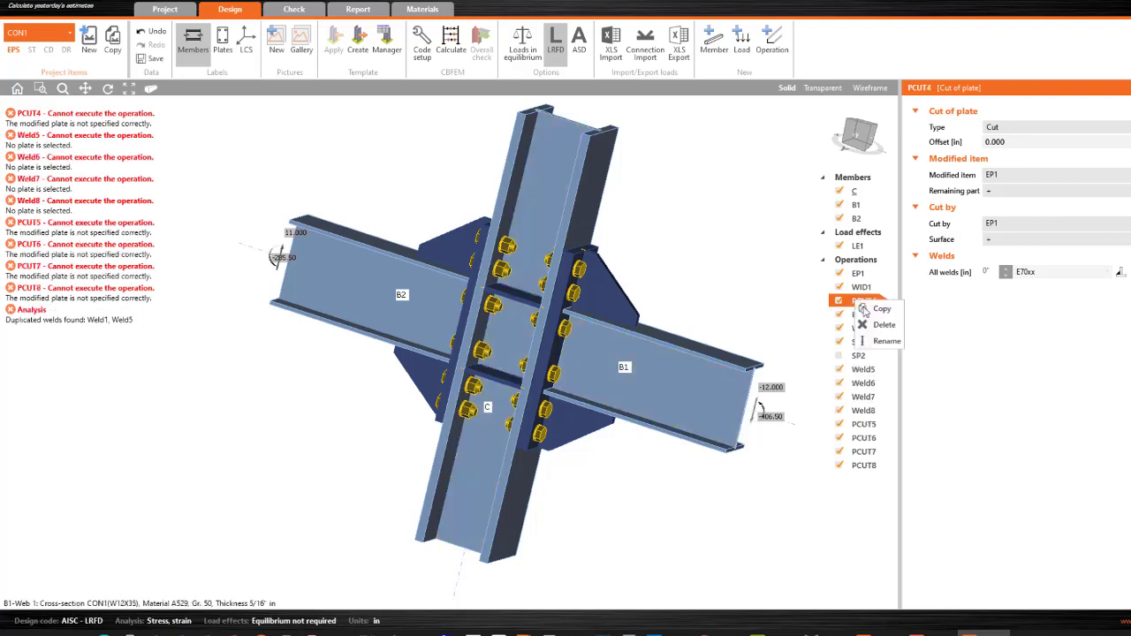
left_click(883, 325)
Step: Delete beam B1's end plate EP2 and wideners WID2, plus column stiffeners STIFF2 and doubler plate SP2
right_click(864, 303)
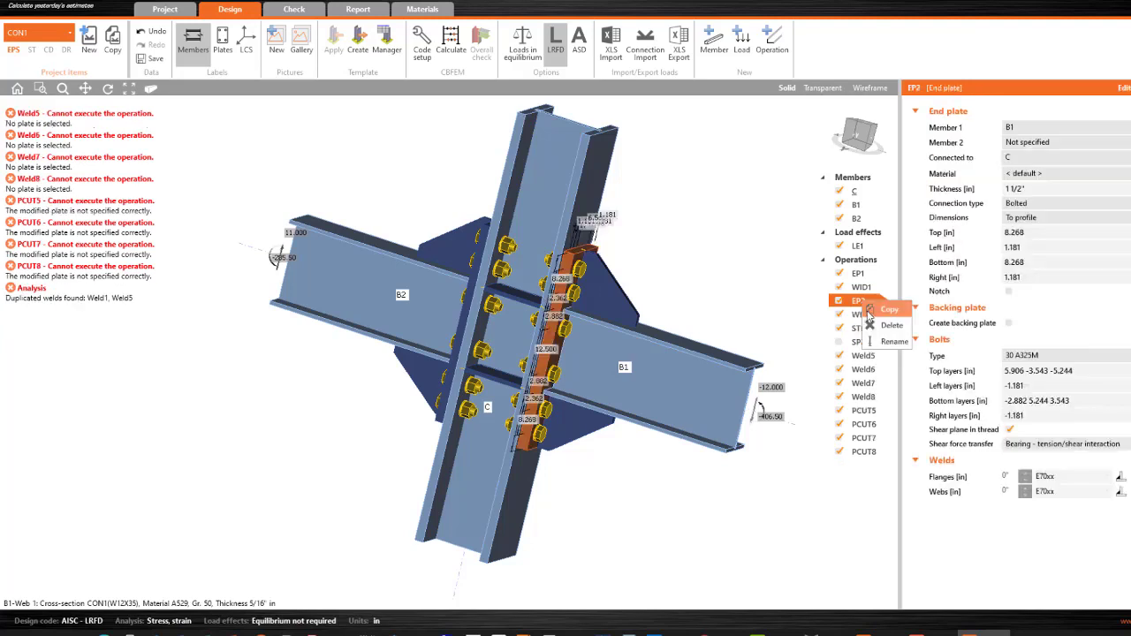
left_click(888, 326)
right_click(862, 305)
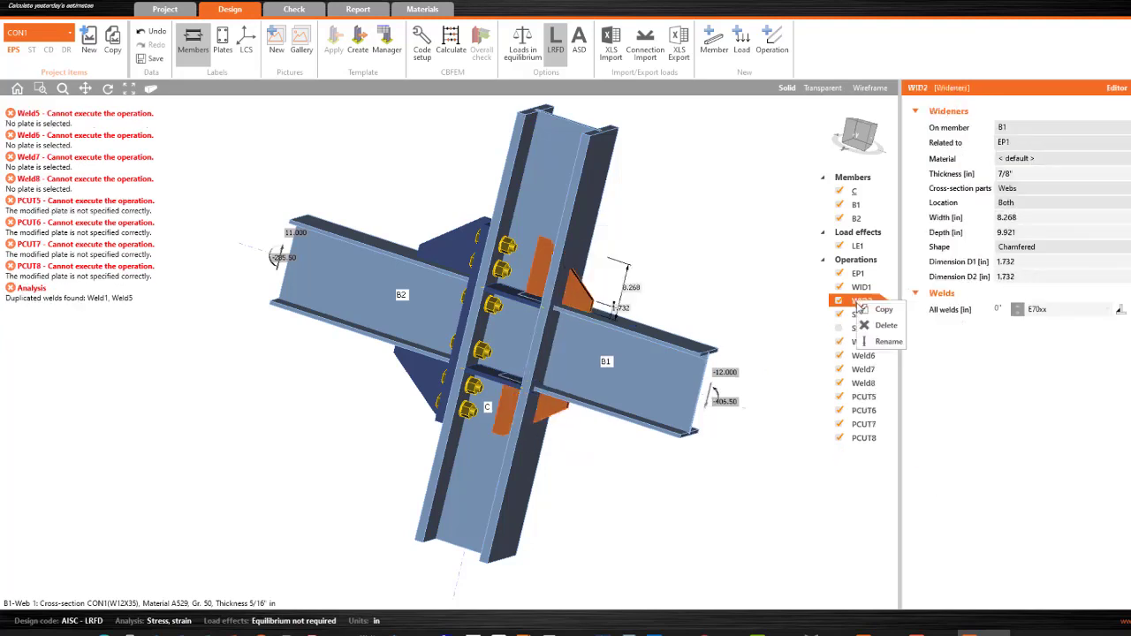
left_click(886, 325)
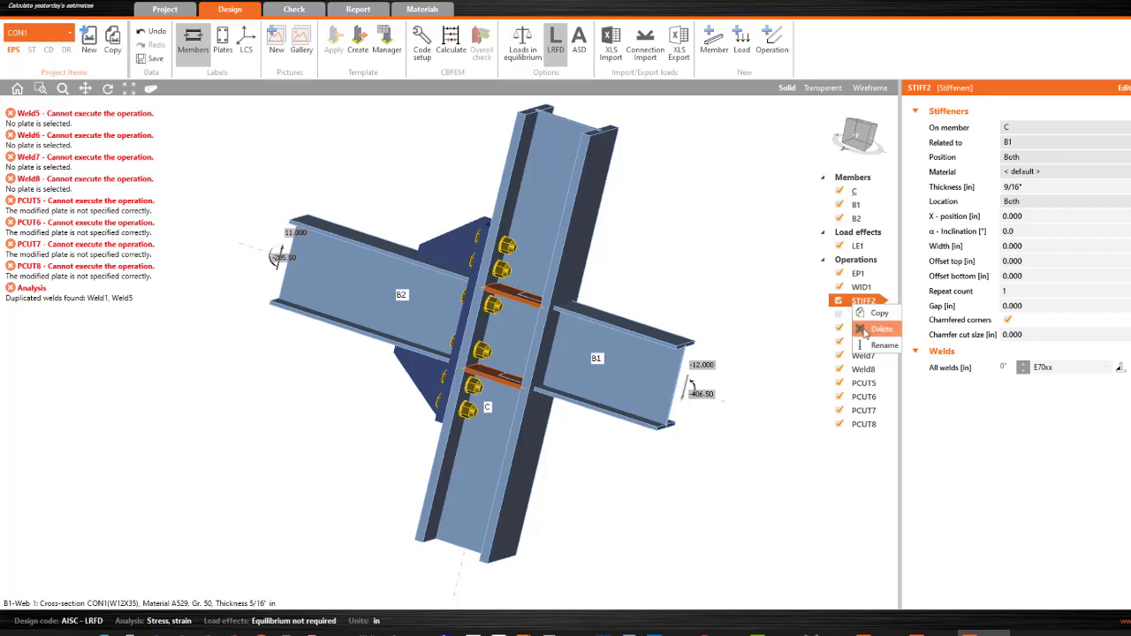
left_click(861, 329)
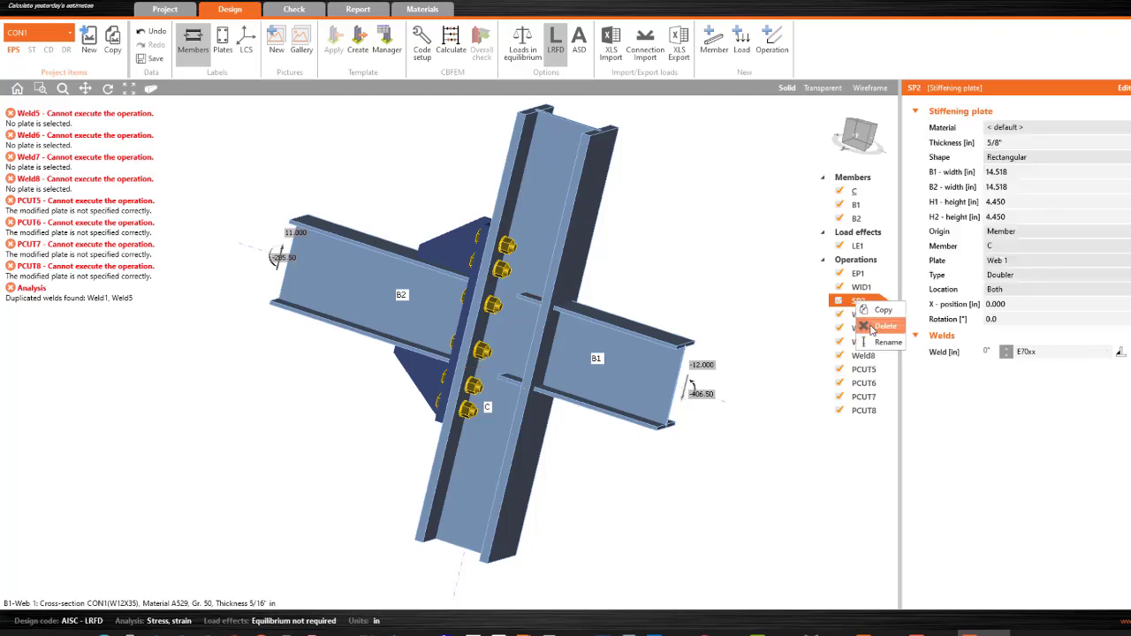
left_click(874, 327)
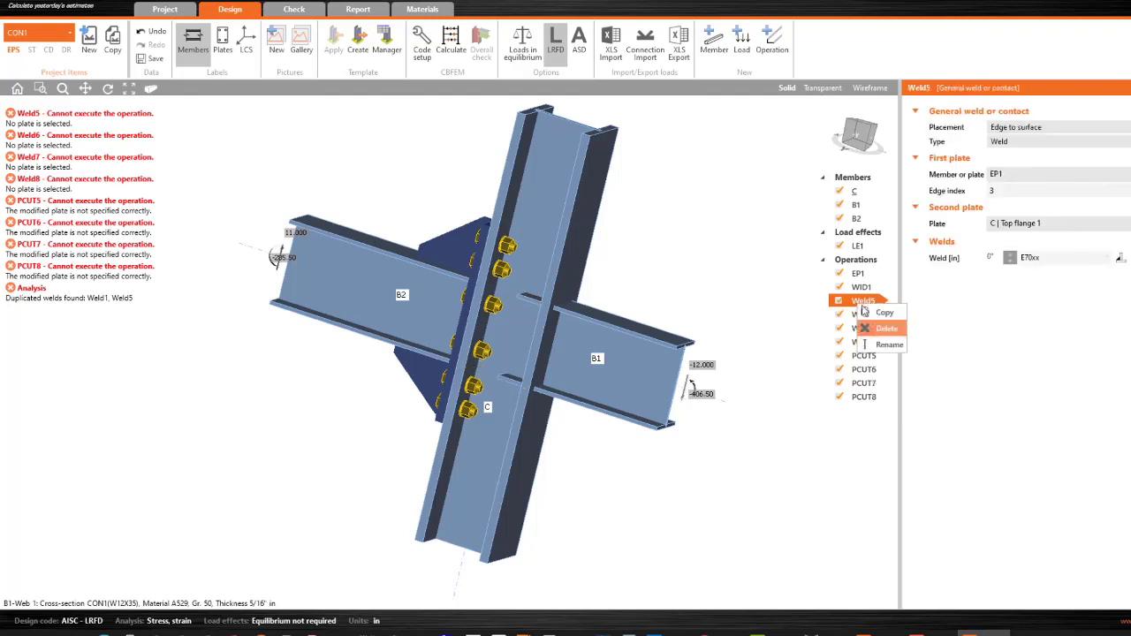
Step: Delete the weld operations Weld5, Weld6 and Weld8, the widener WID1 and the end plate EP1
left_click(884, 328)
right_click(862, 302)
left_click(875, 327)
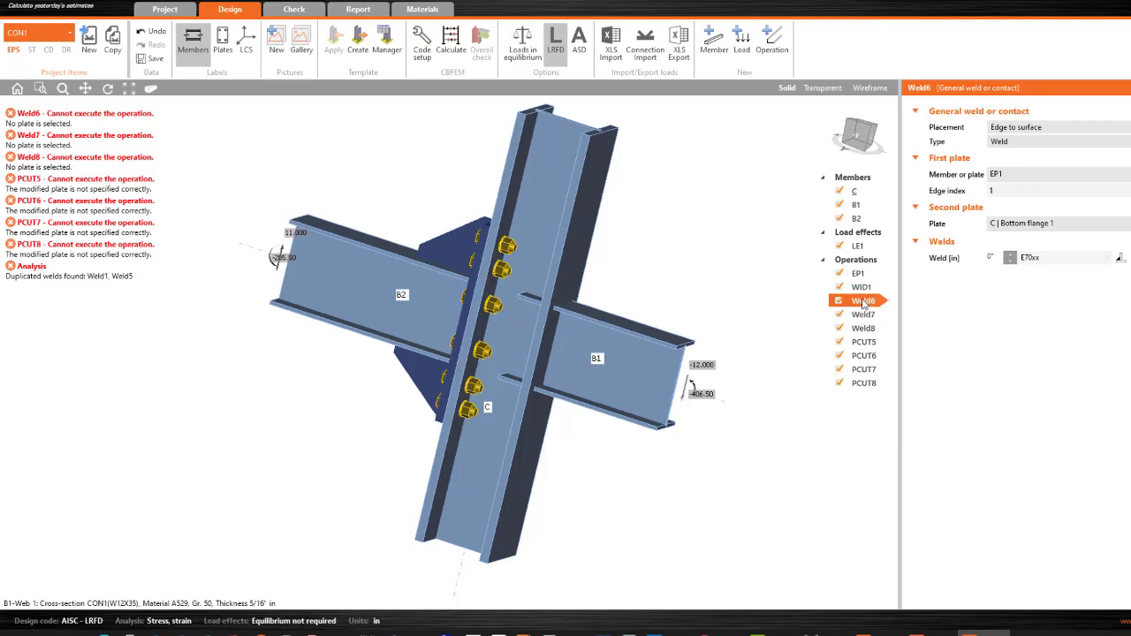
left_click(879, 315)
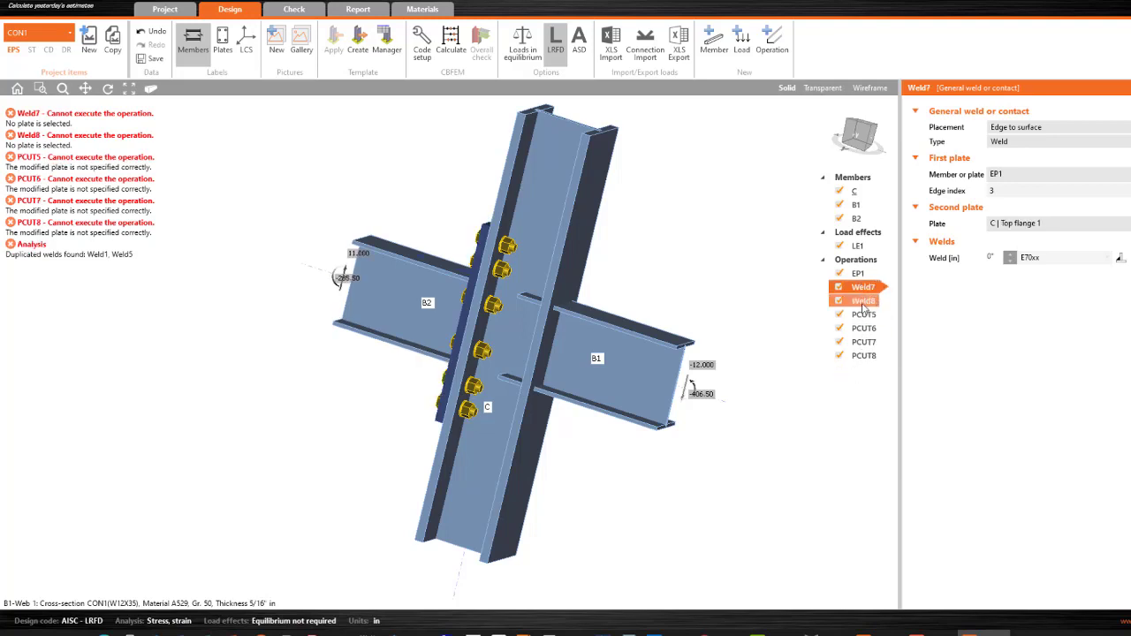
right_click(863, 305)
left_click(890, 328)
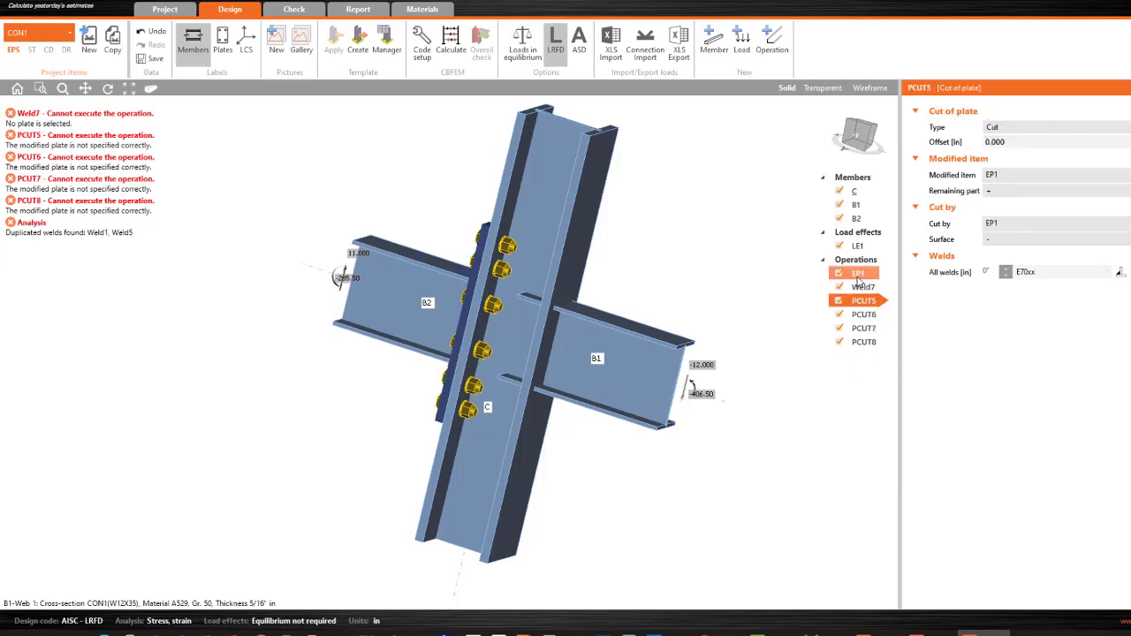
left_click(884, 302)
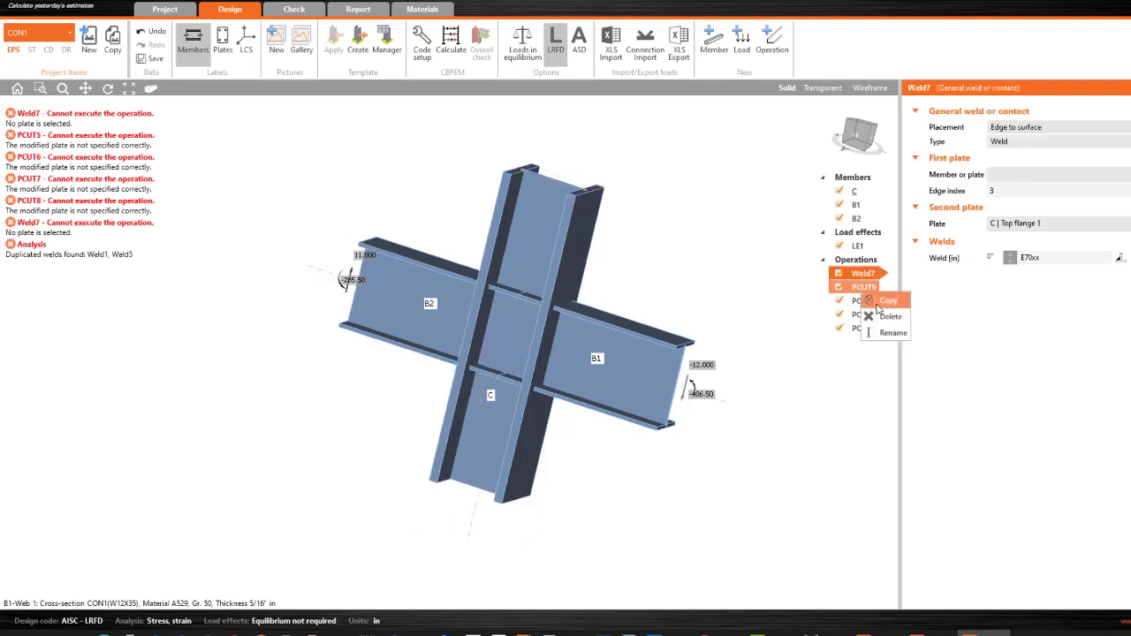
Step: Delete the remaining operations Weld7, PCUT5, PCUT6, PCUT7 and PCUT8
left_click(841, 315)
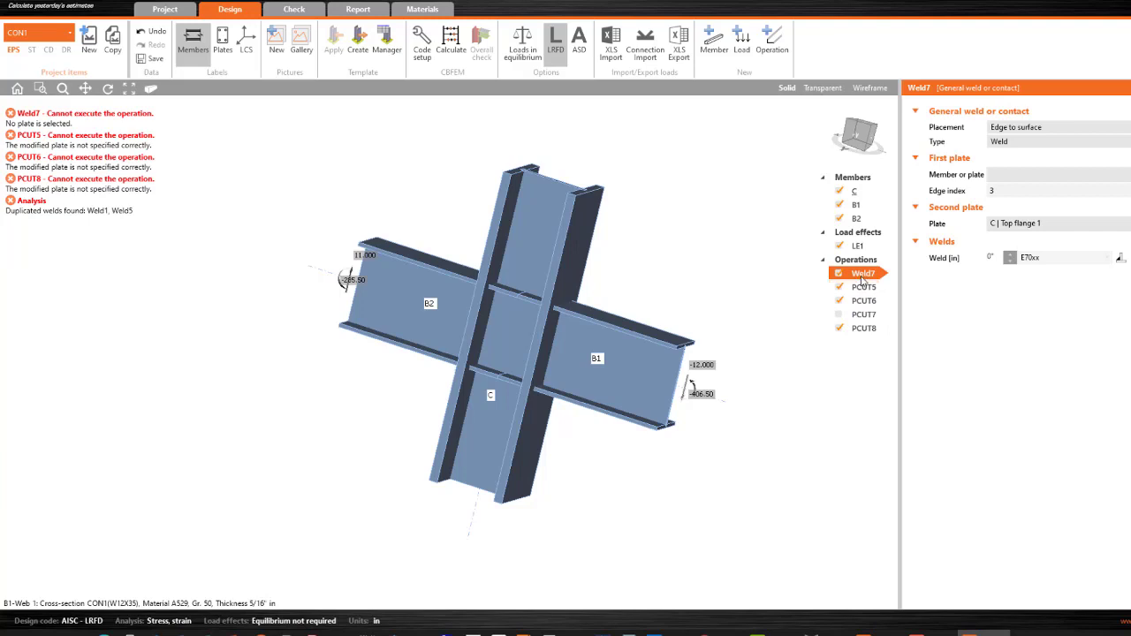
left_click(883, 302)
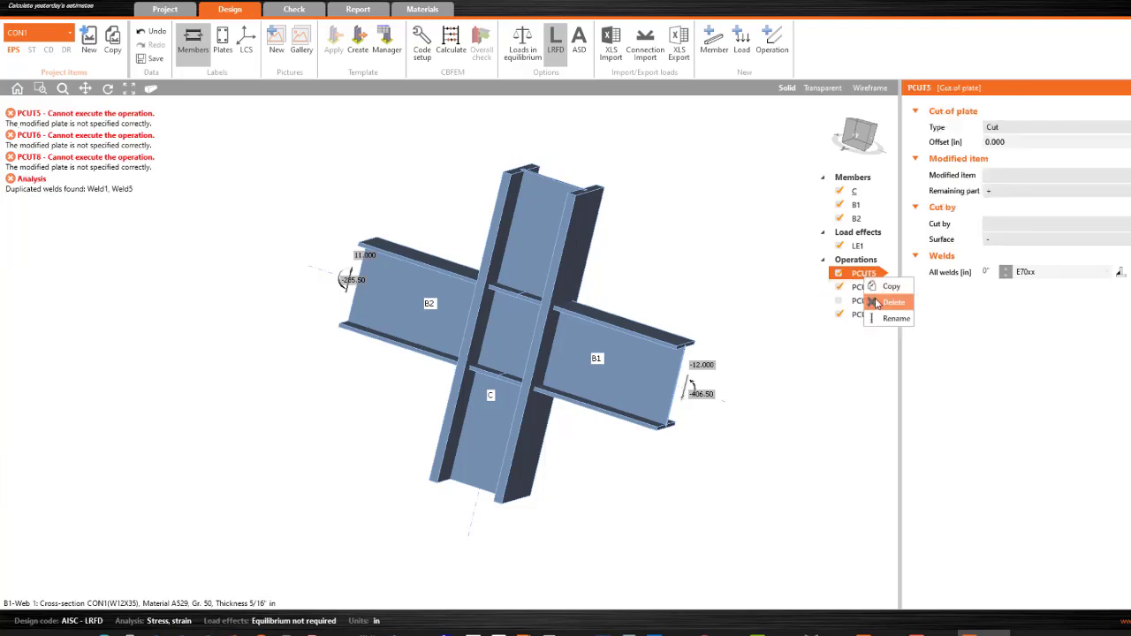
left_click(877, 302)
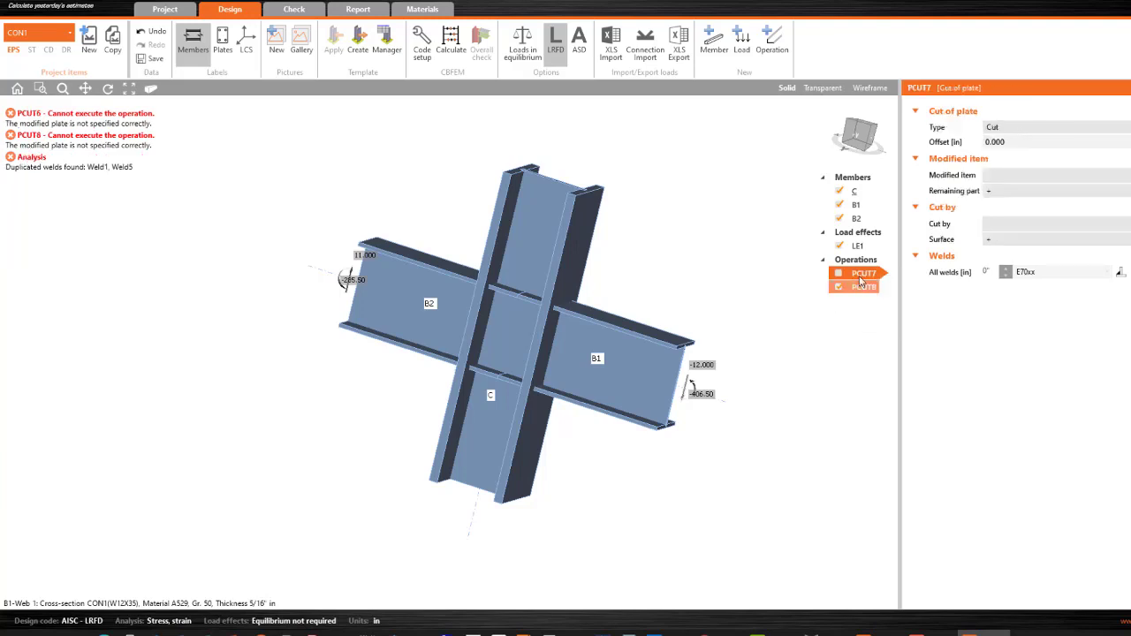
right_click(859, 274)
left_click(880, 300)
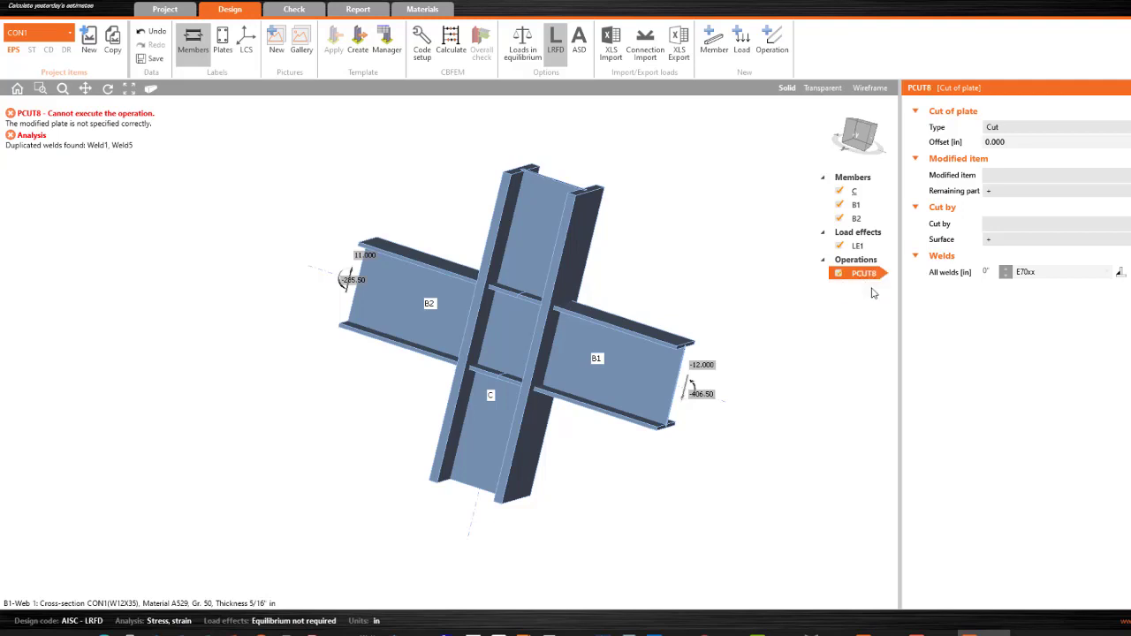
left_click(888, 300)
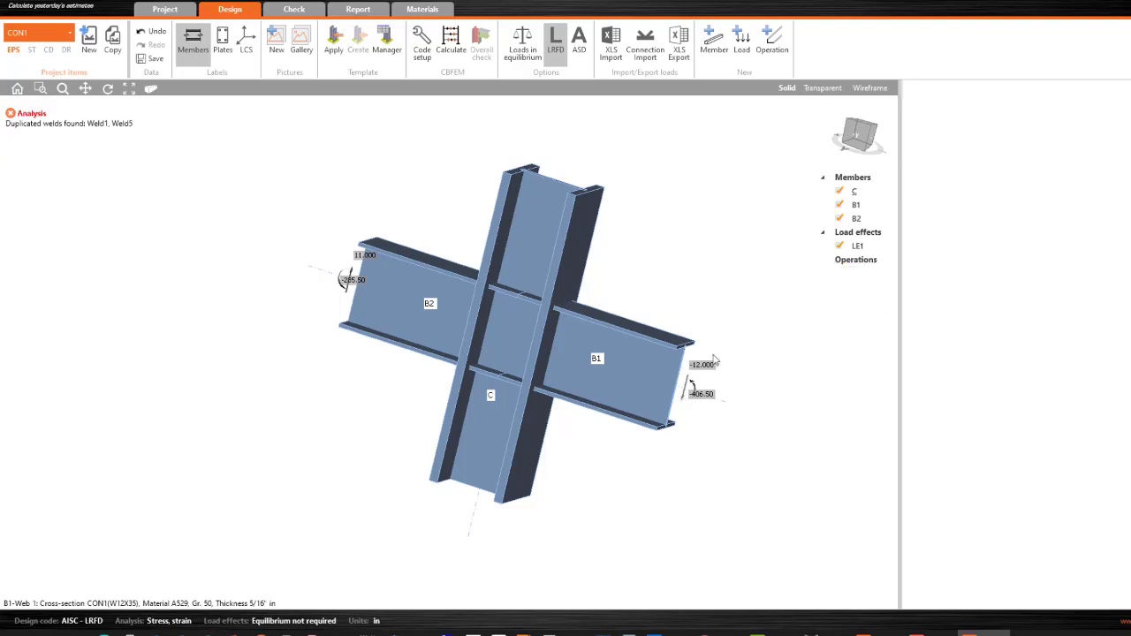
Step: Connect beam B1 to column C with a bolted end plate and column stiffeners, using 5/8 A325 bolts
left_click(611, 370)
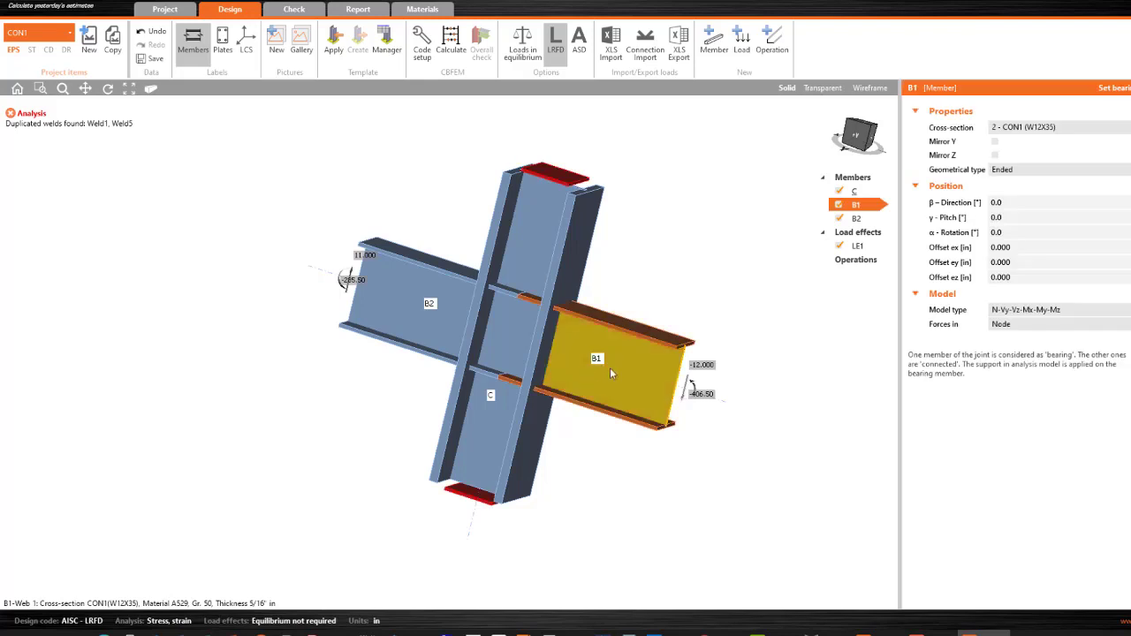
right_click(610, 372)
left_click(575, 406)
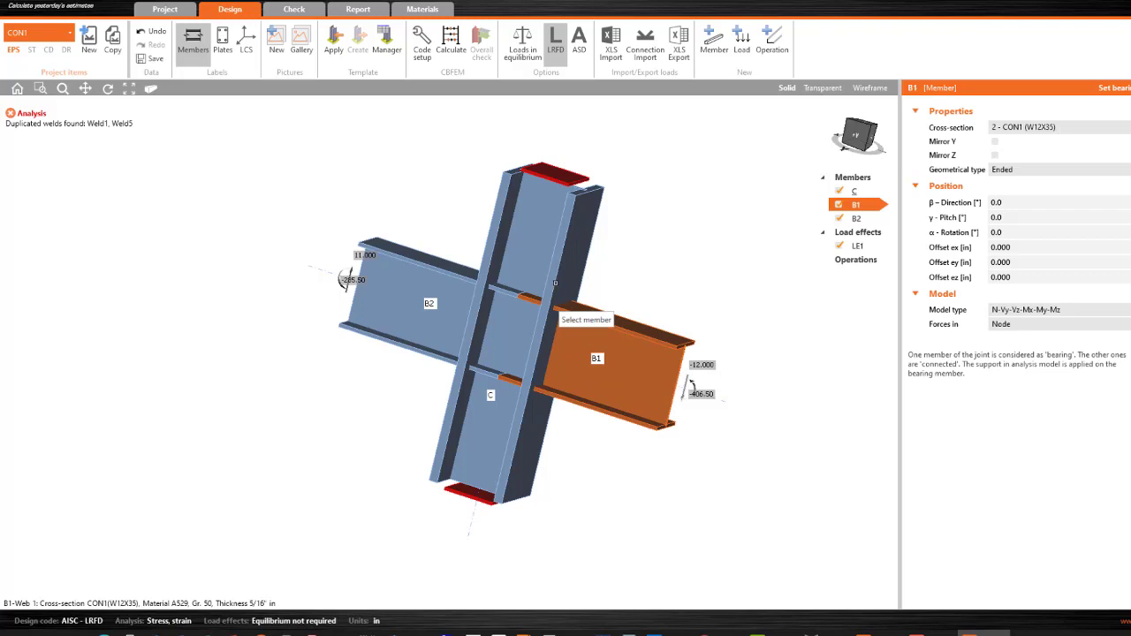
left_click(555, 281)
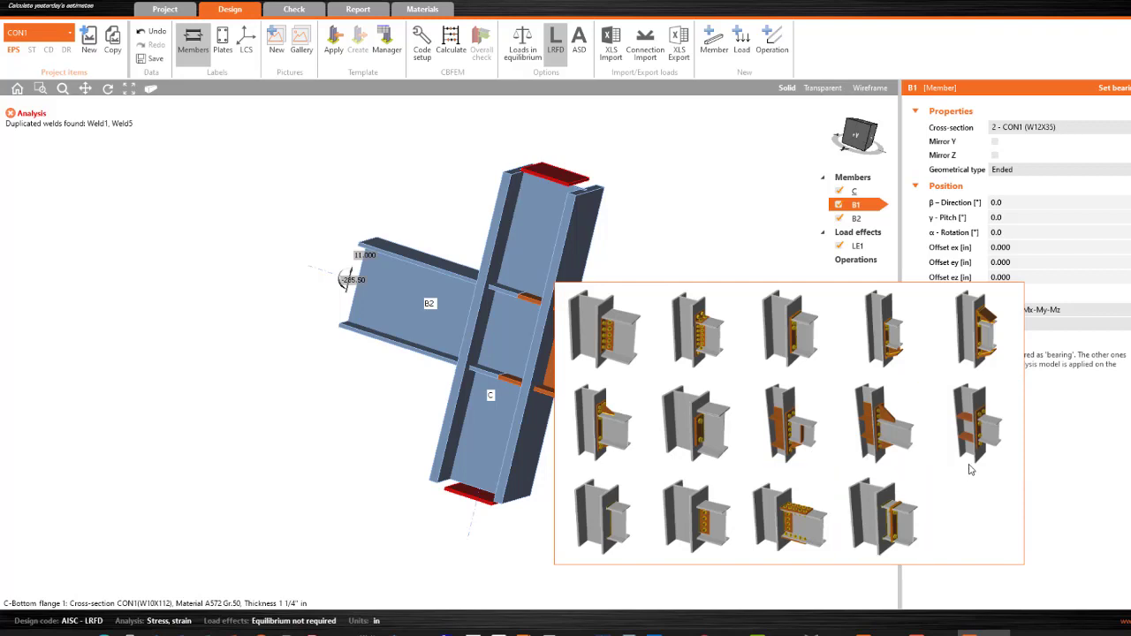
left_click(977, 424)
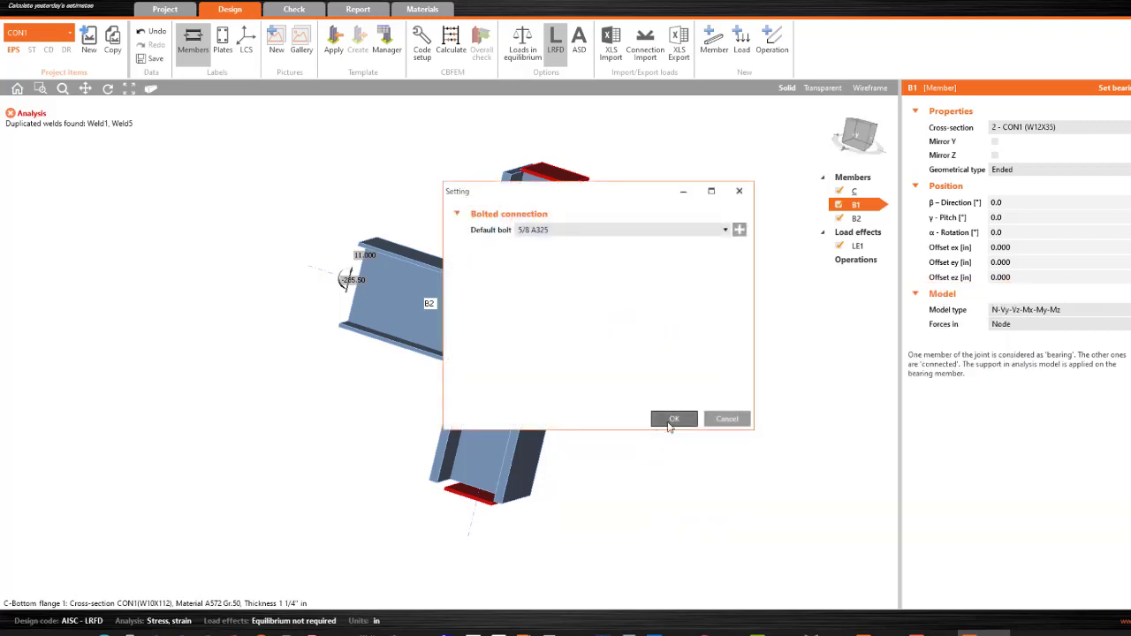
left_click(672, 419)
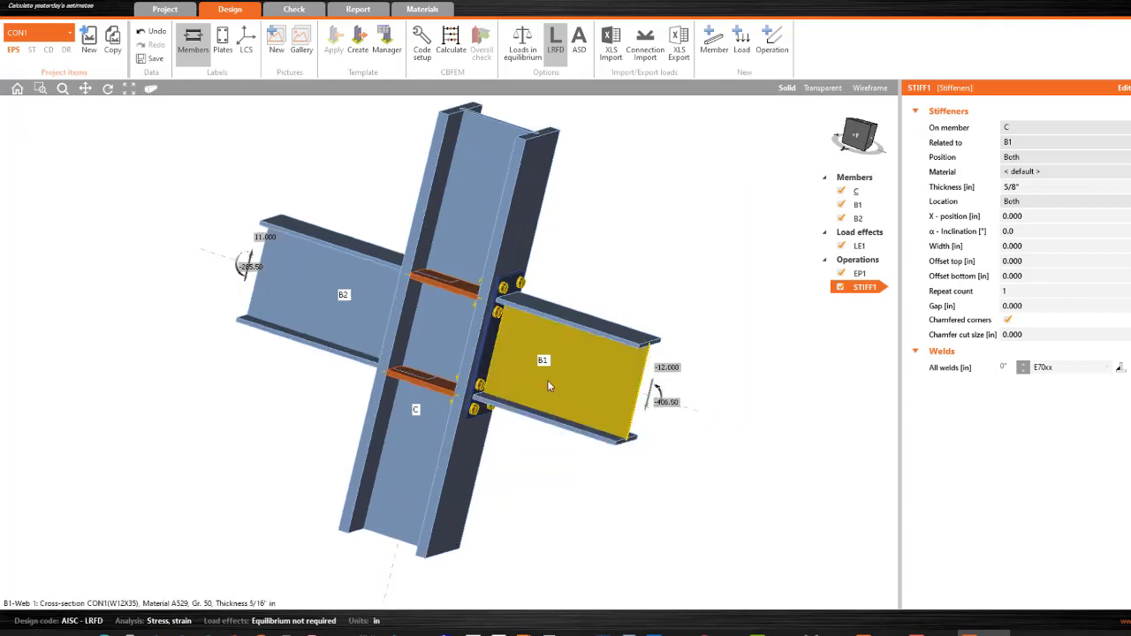
Step: Delete the column stiffeners STIFF1 related to beam B1
left_click(334, 297)
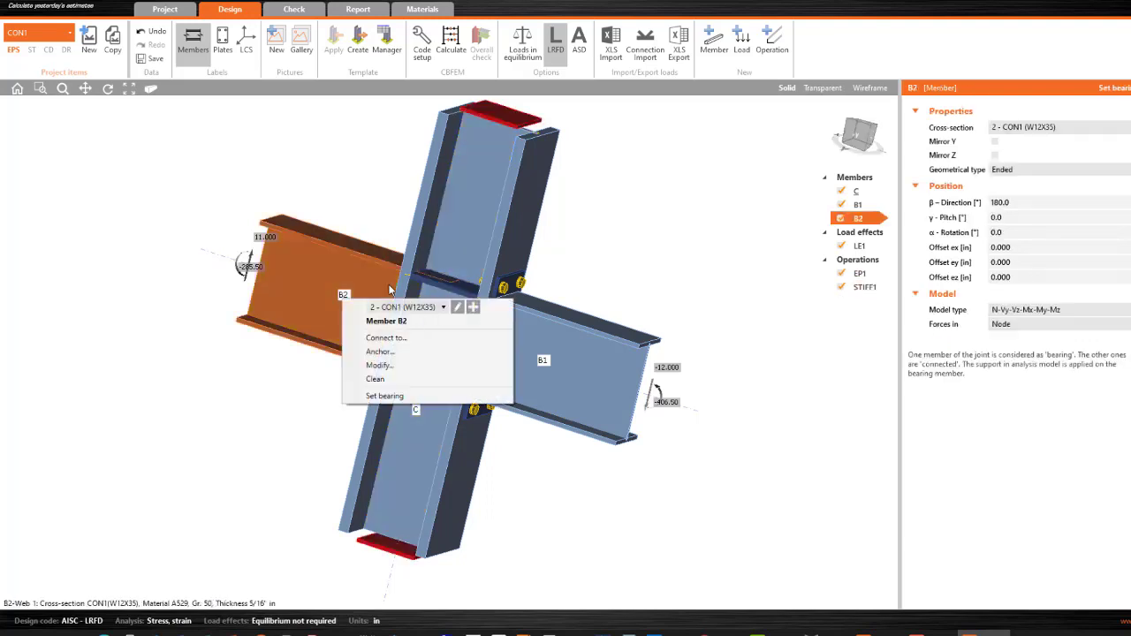
left_click(436, 283)
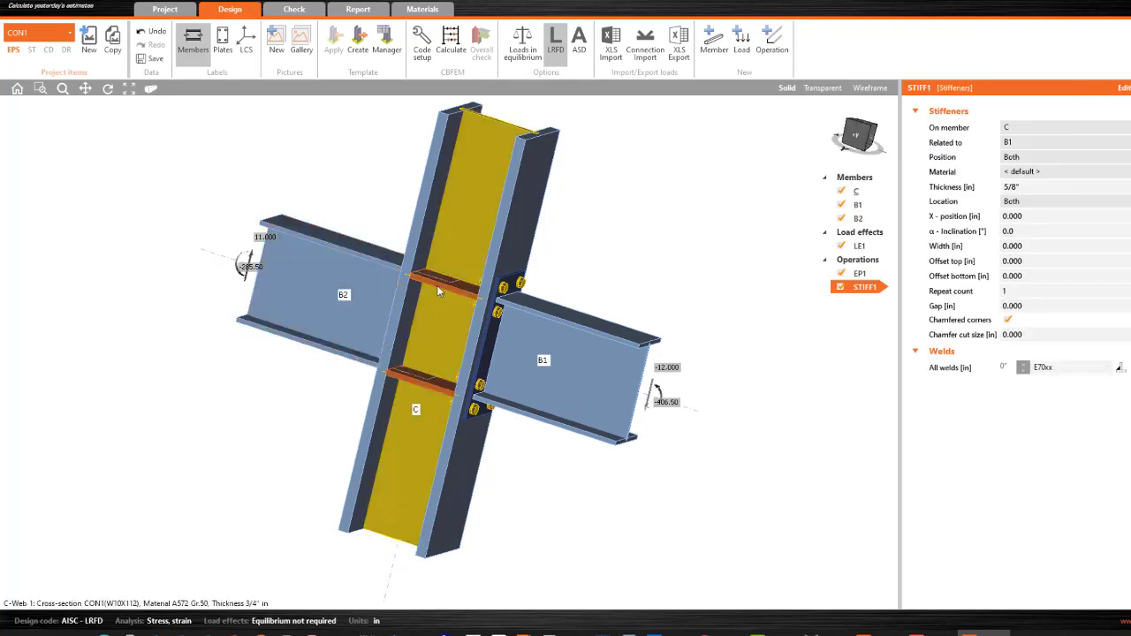
right_click(864, 291)
left_click(889, 312)
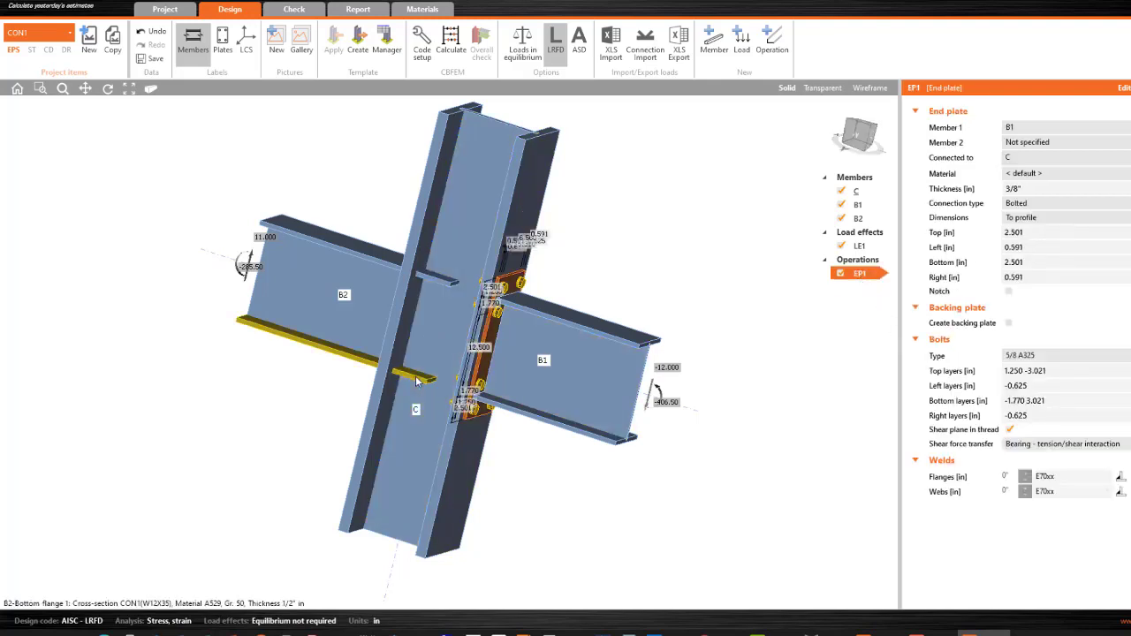
Step: Connect beam B2 to column C with a bolted end plate and column stiffeners, using 30 A325M bolts
left_click(369, 336)
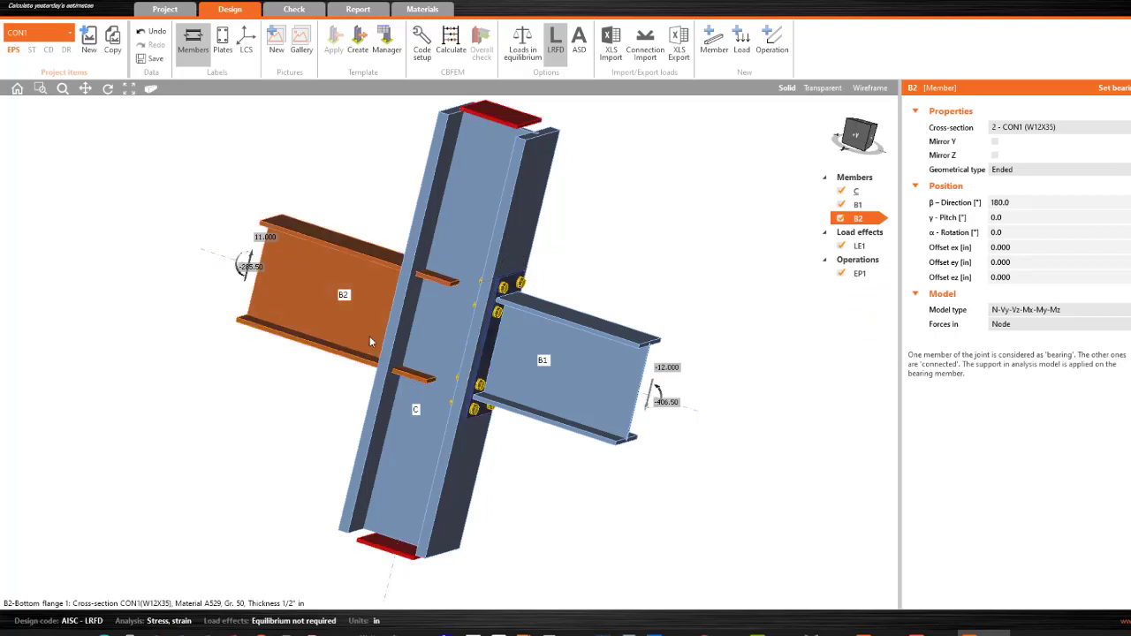
right_click(352, 254)
left_click(404, 294)
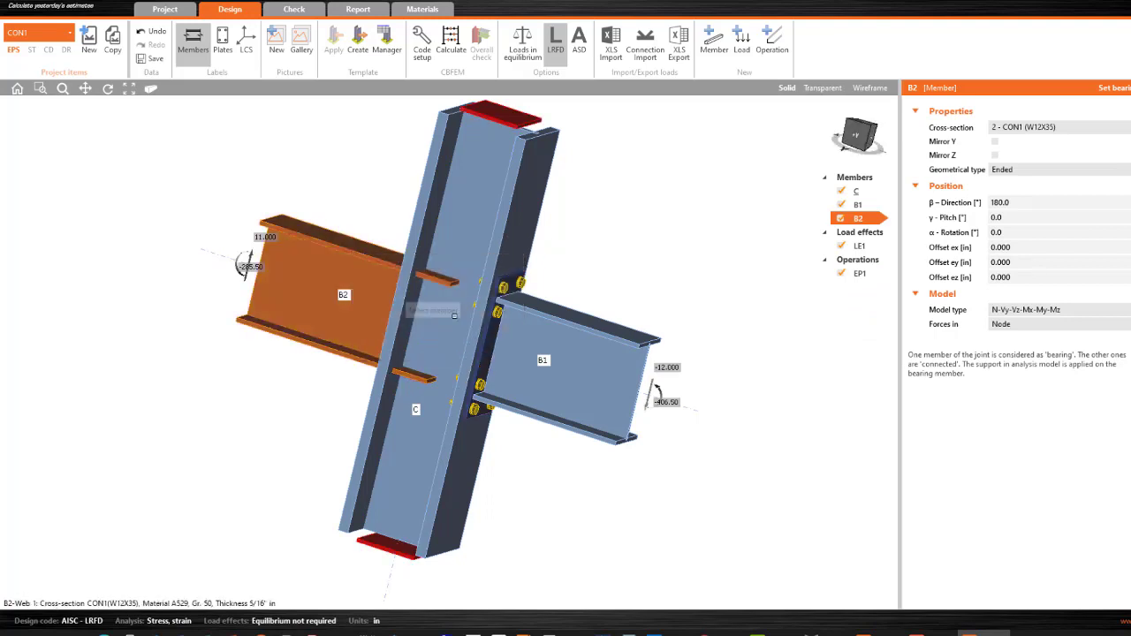
left_click(437, 236)
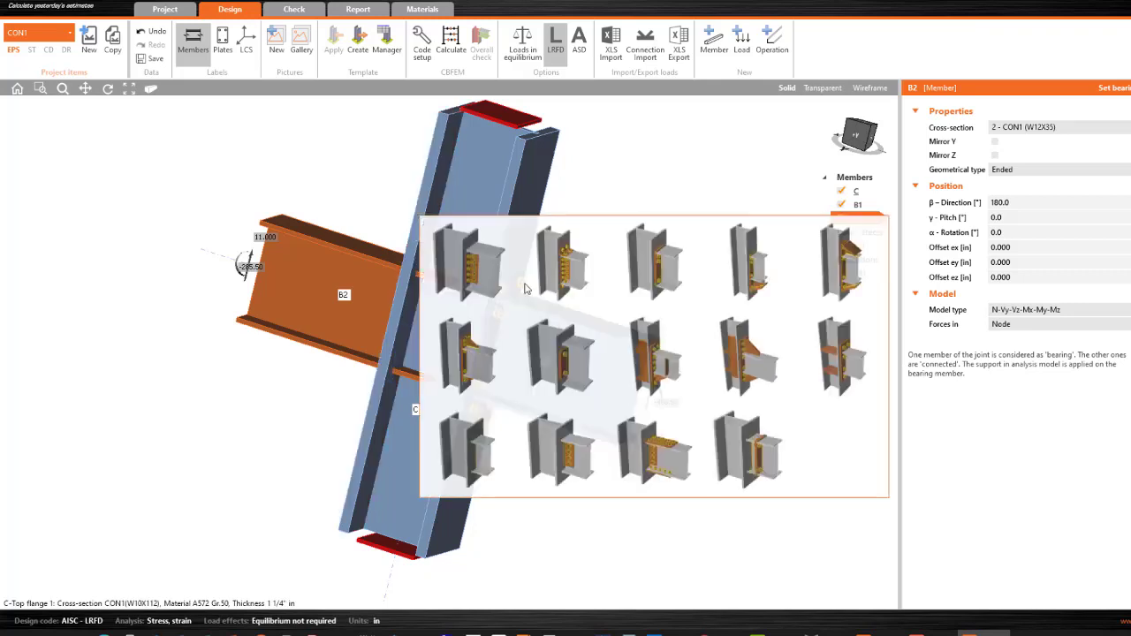
left_click(866, 370)
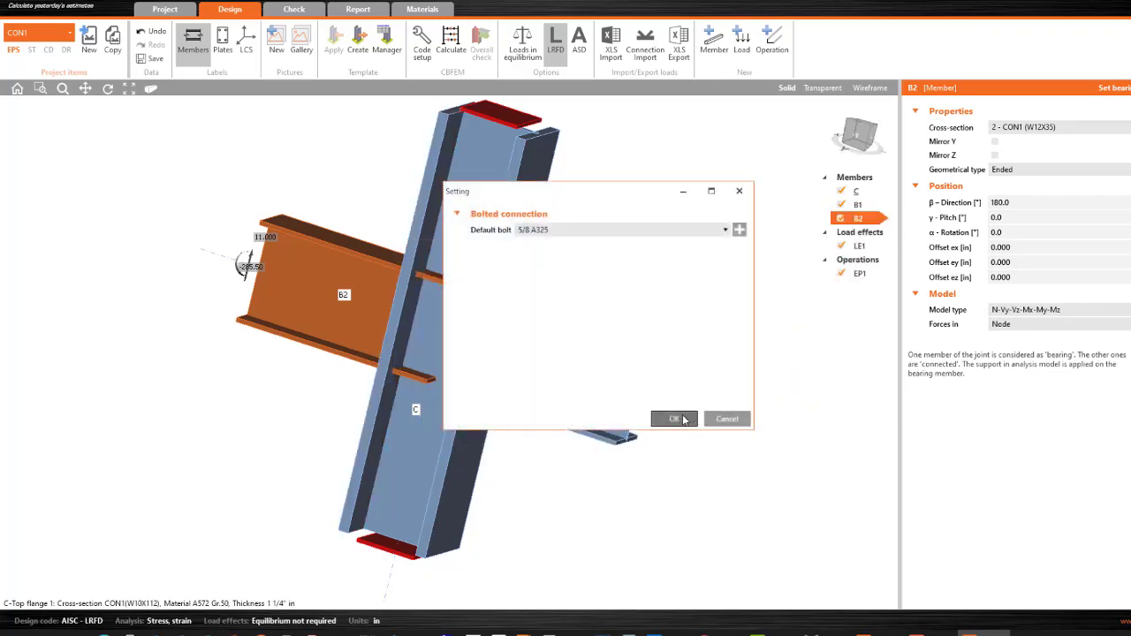
left_click(722, 230)
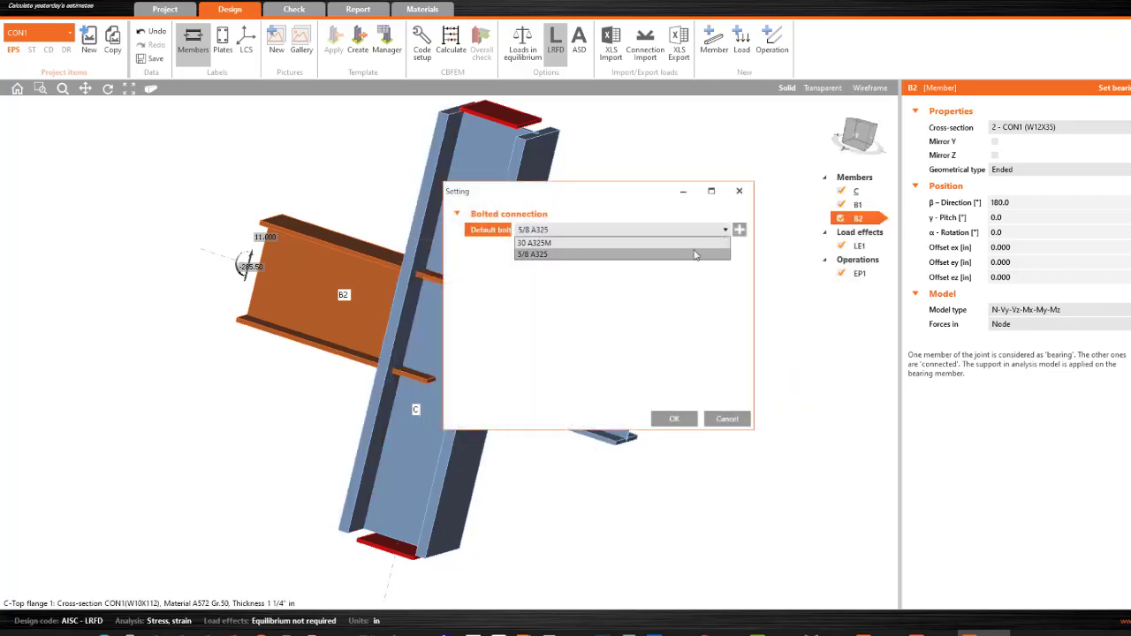
left_click(663, 246)
left_click(673, 418)
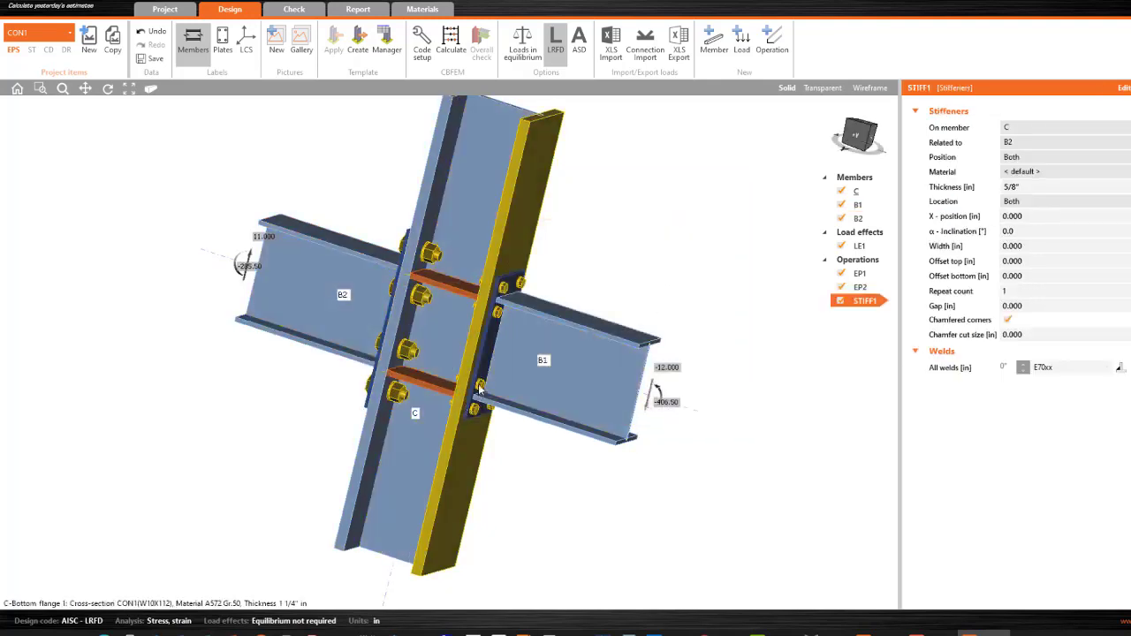
Step: Change the bolts of beam B1's end plate EP1 to 30 A325M, and delete that end plate
left_click(492, 330)
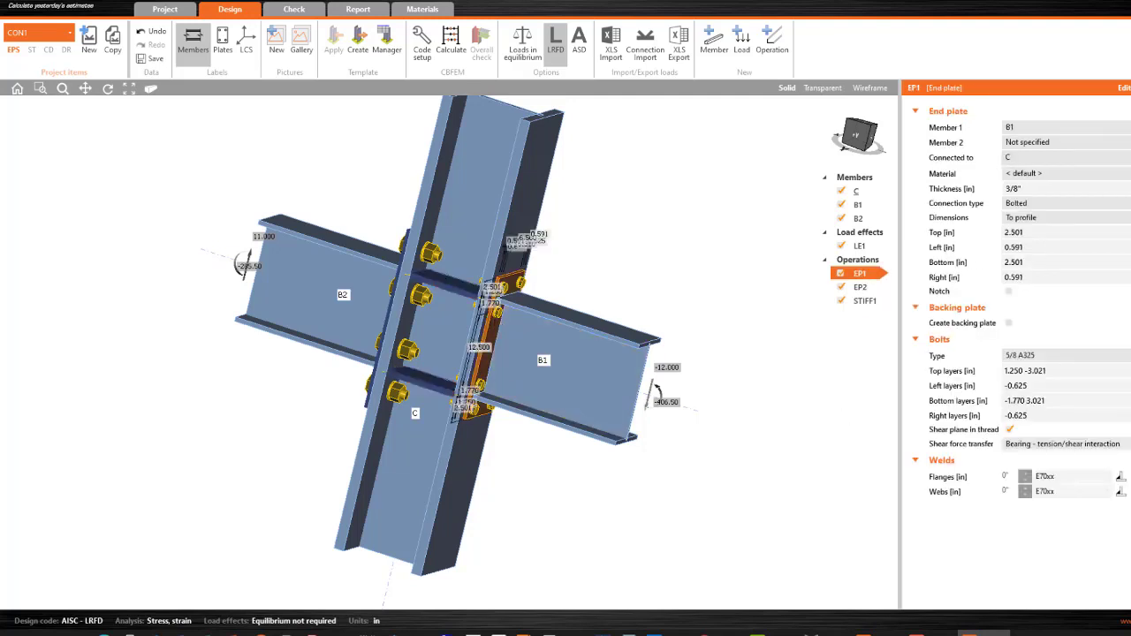
left_click(1061, 355)
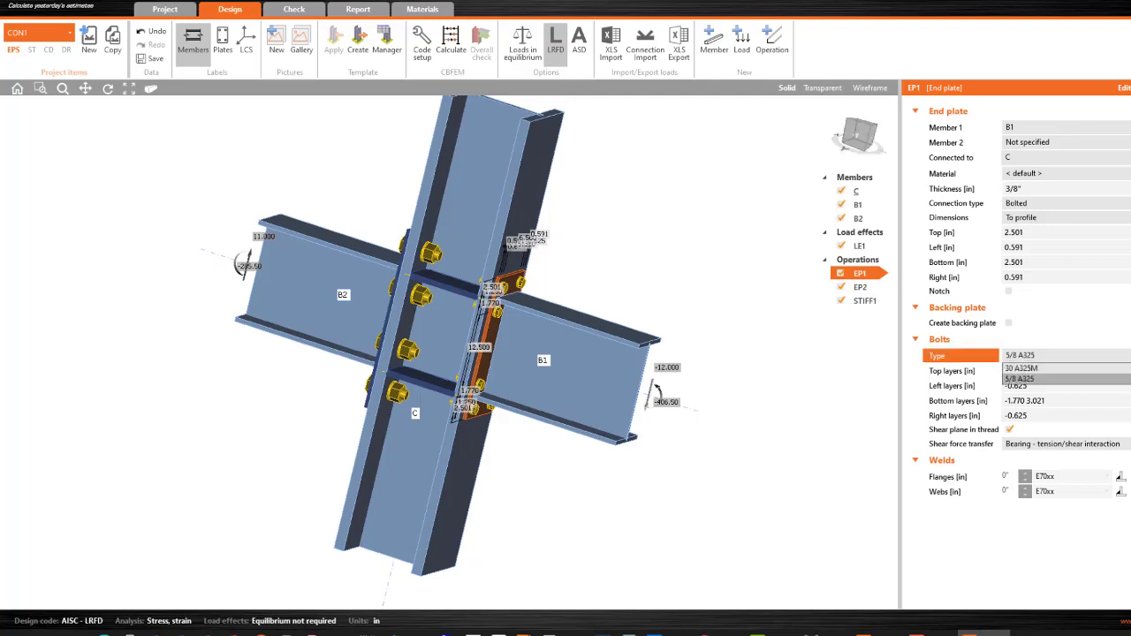
left_click(1056, 379)
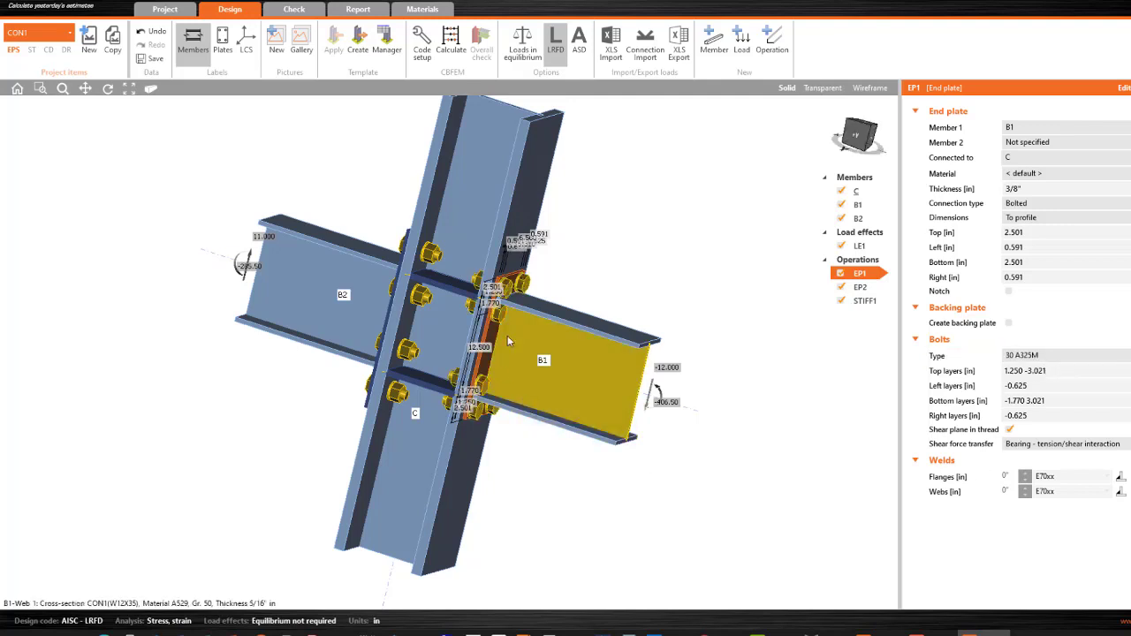
right_click(866, 276)
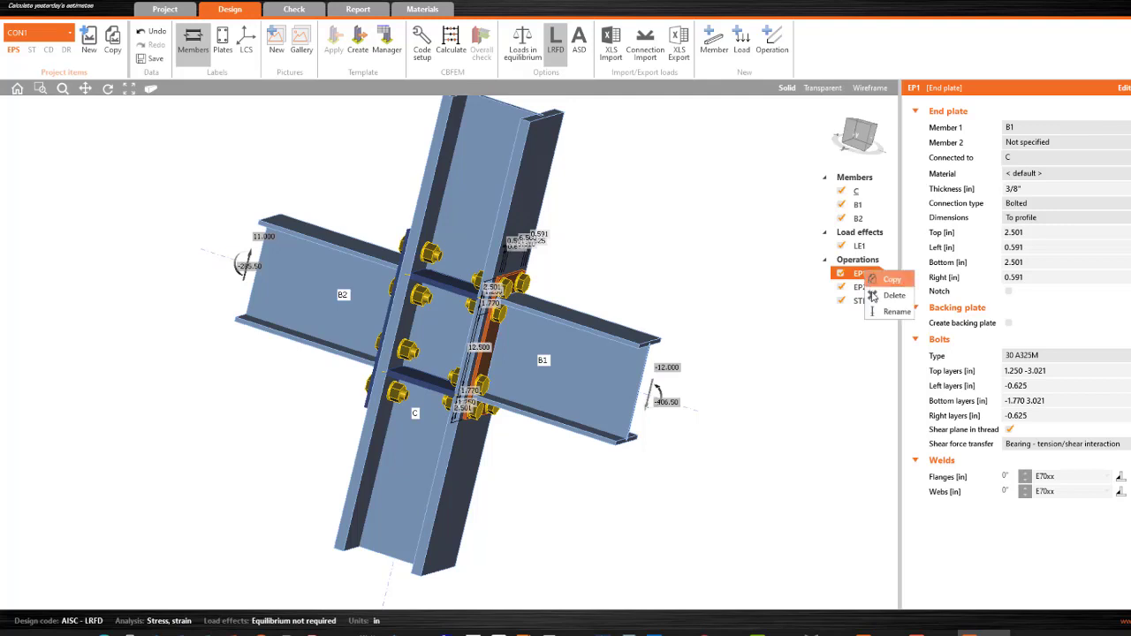
left_click(891, 297)
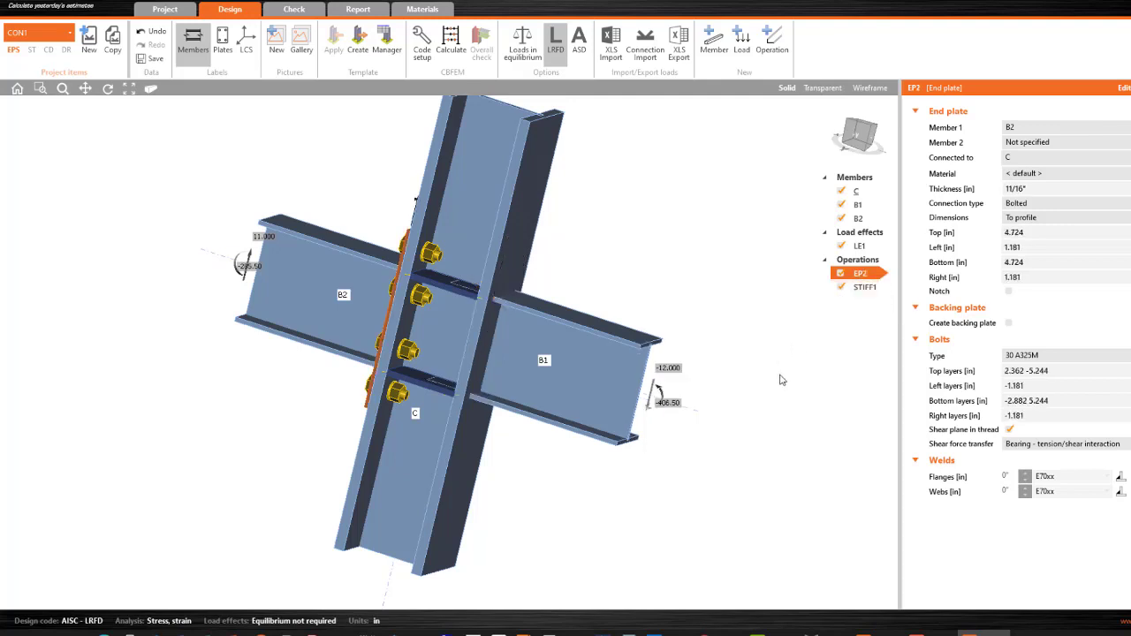
Step: Connect beam B1 to column C with the stiffened bolted end plate using 30 A325M bolts, and delete the duplicate stiffeners STIFF2
left_click(559, 361)
right_click(560, 361)
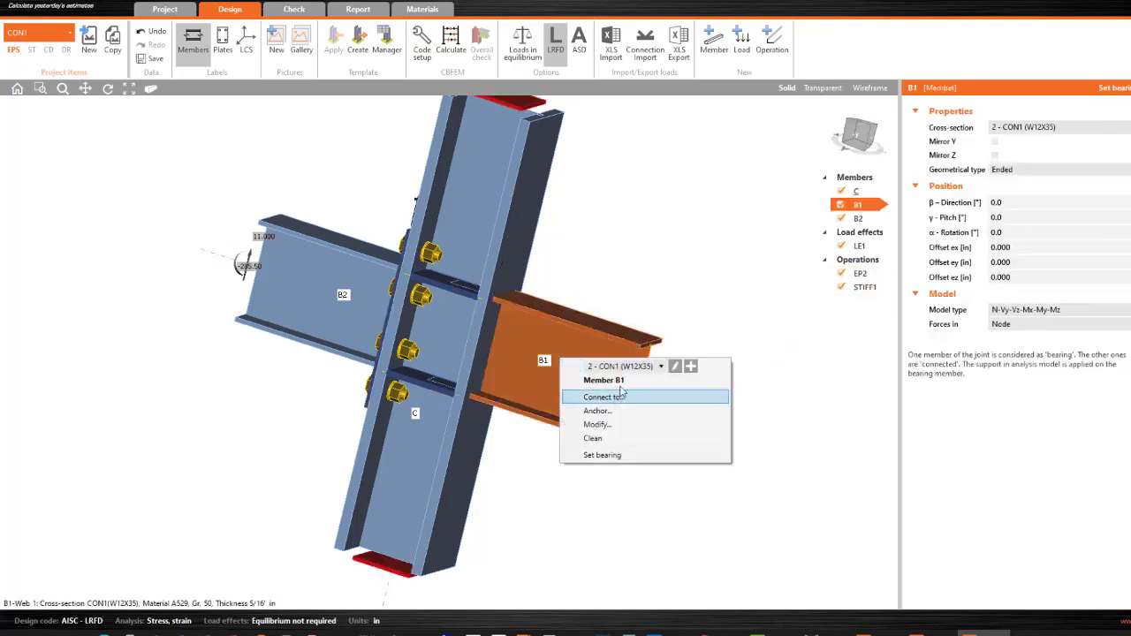
left_click(608, 397)
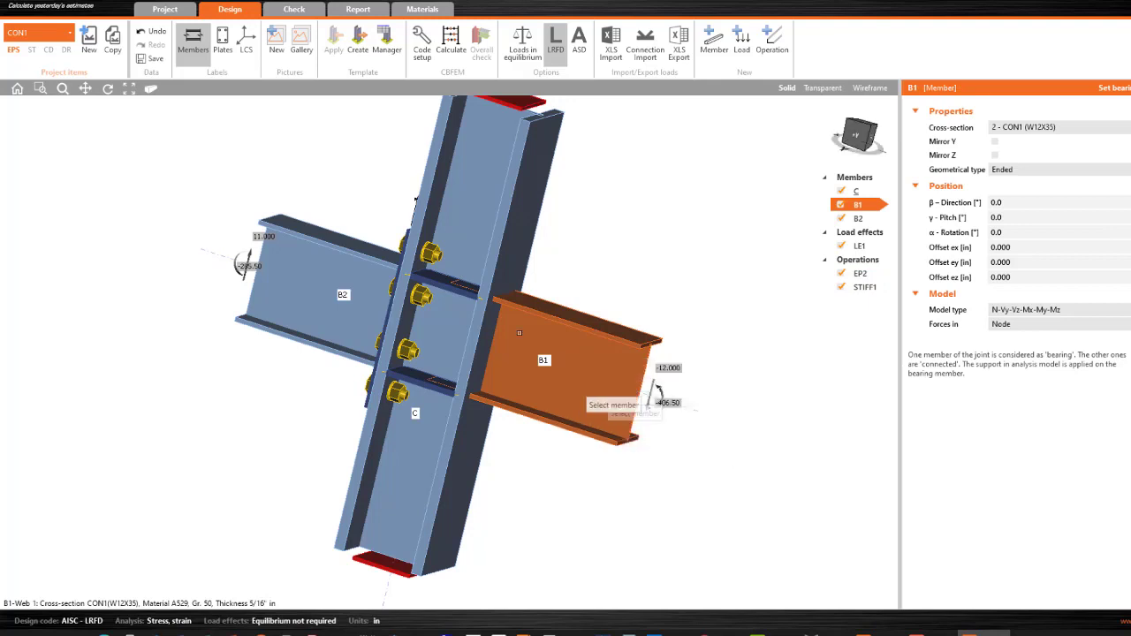
left_click(503, 270)
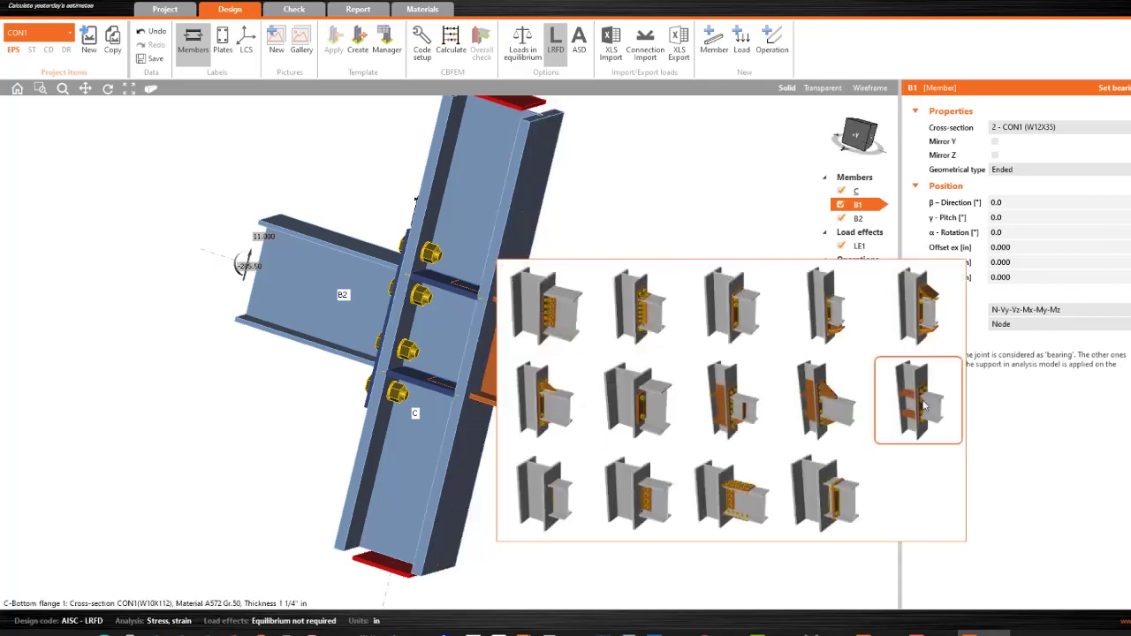
left_click(919, 402)
left_click(724, 230)
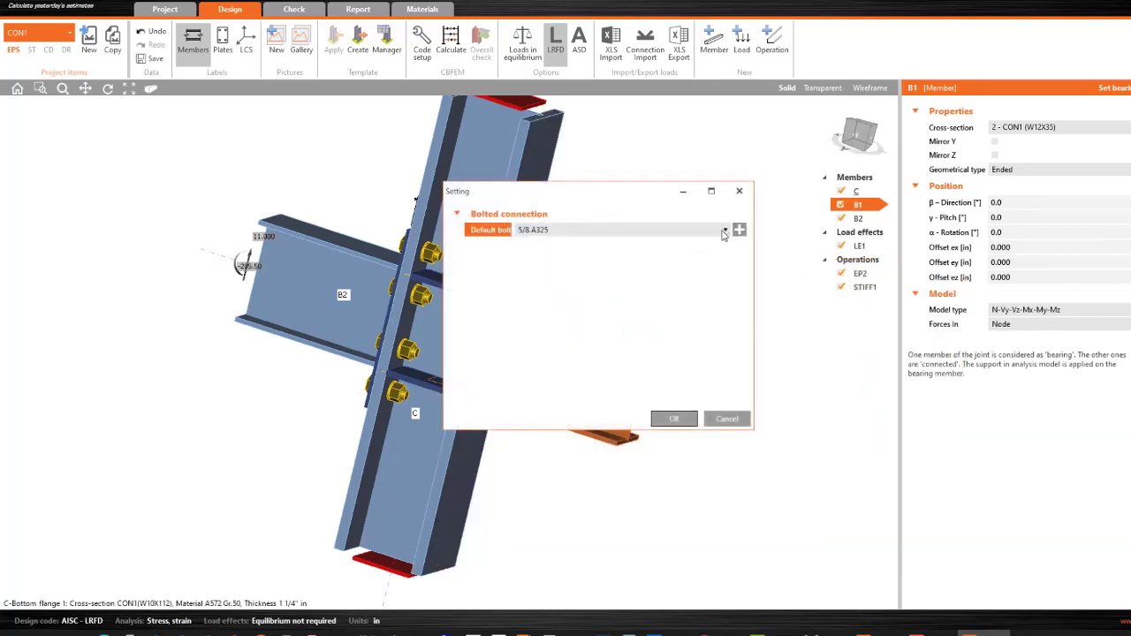
left_click(681, 251)
left_click(677, 419)
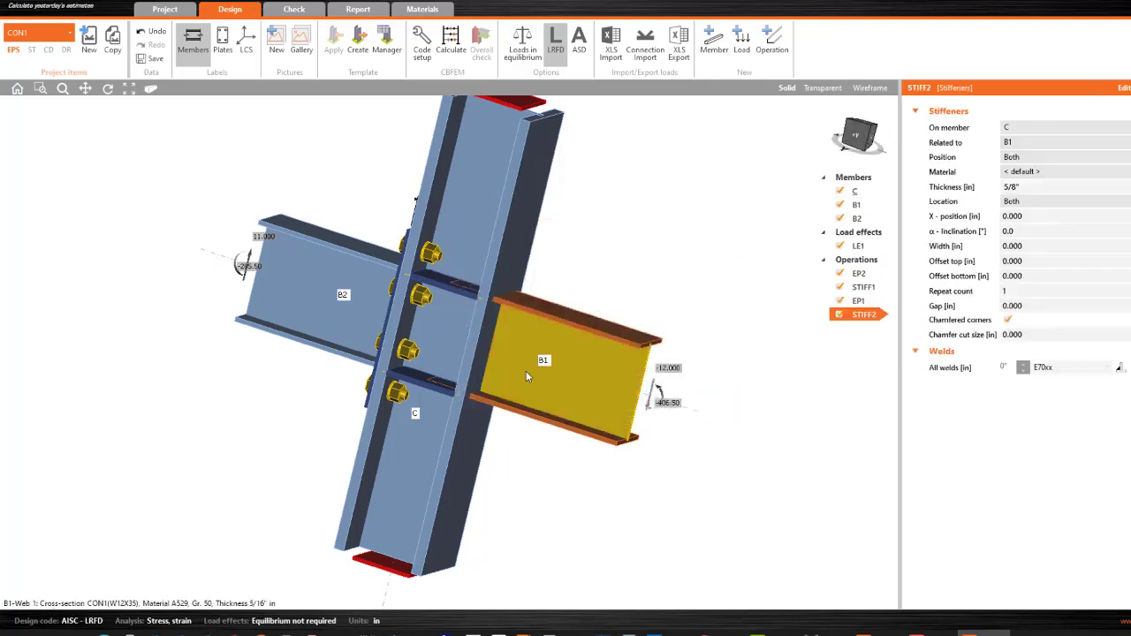
right_click(862, 320)
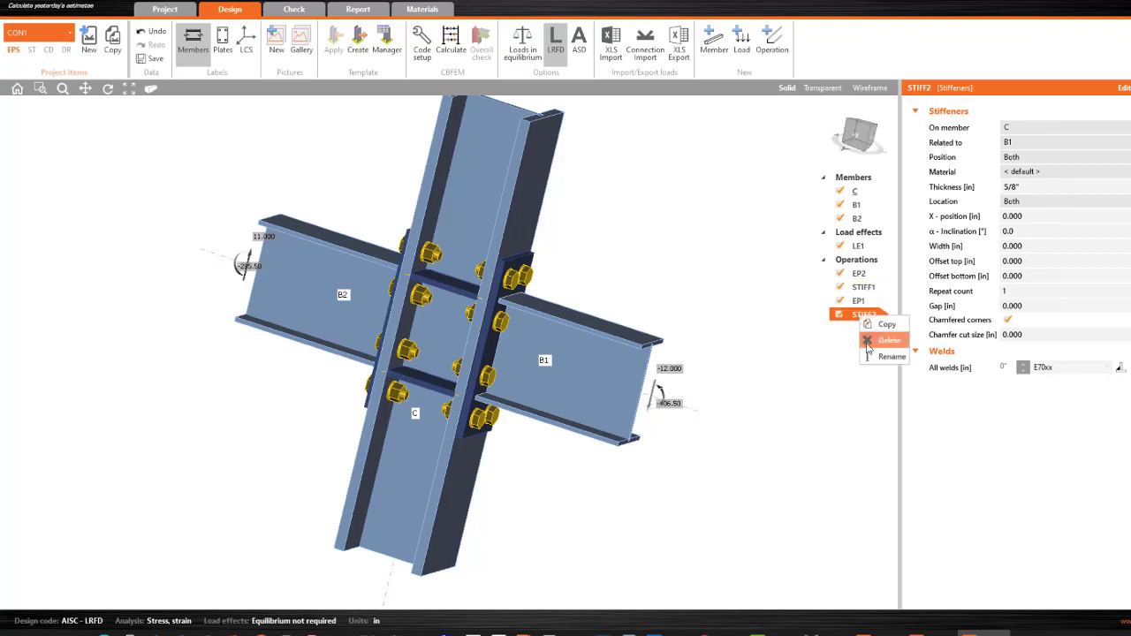
left_click(887, 340)
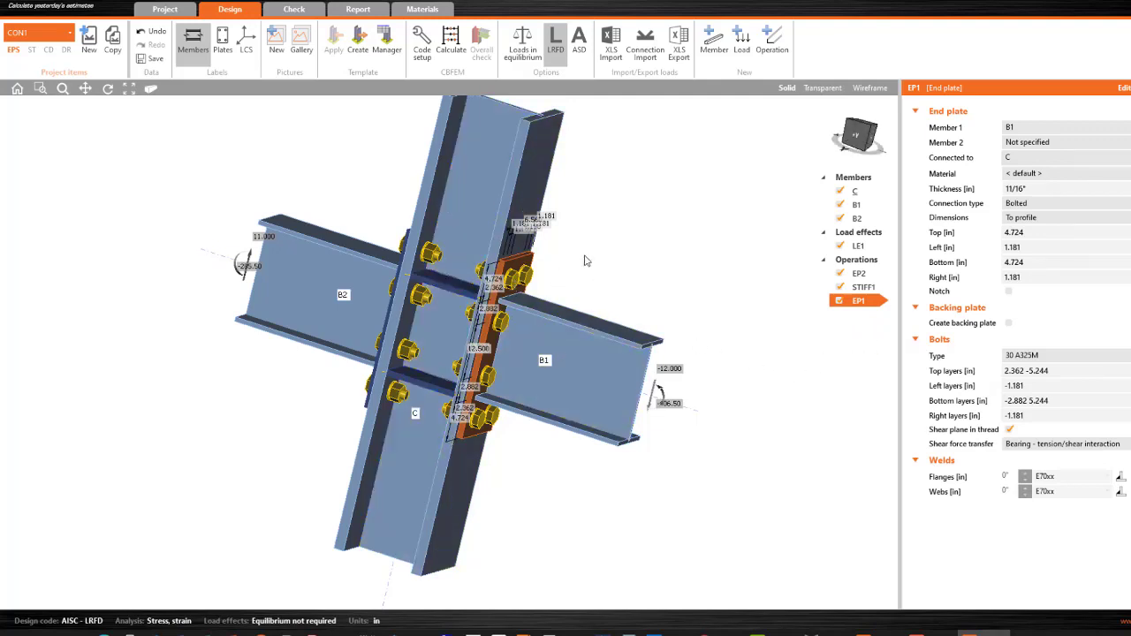
Step: Set the flange and web welds of beam B1's end plate EP1 to 1/4"
right_click_drag(605, 271, 487, 262)
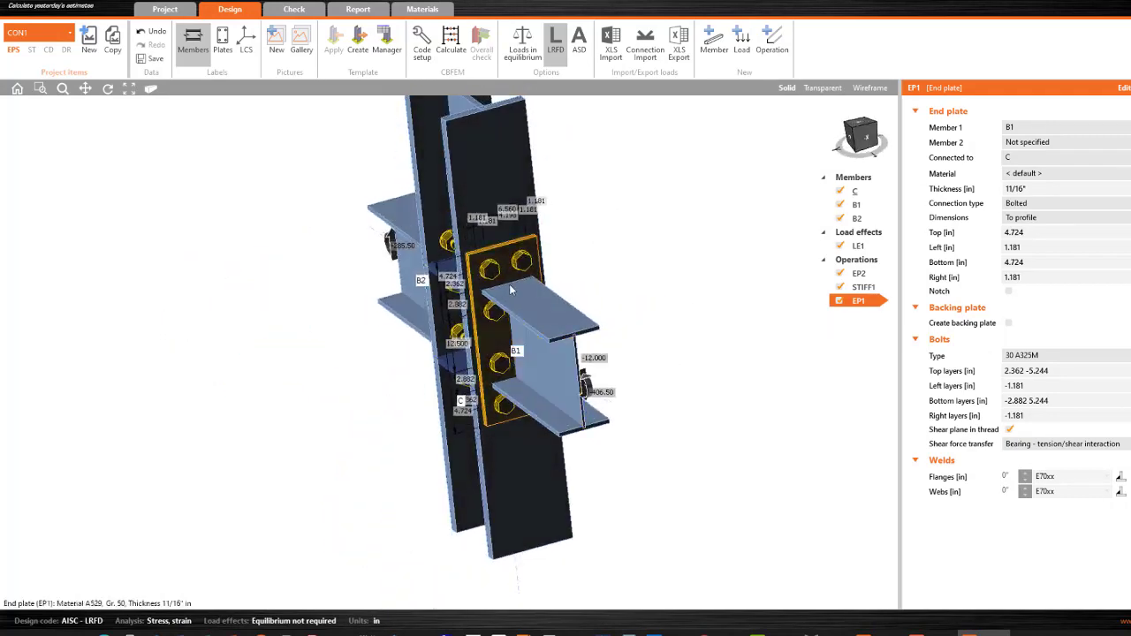
left_click(1016, 492)
left_click(1026, 491)
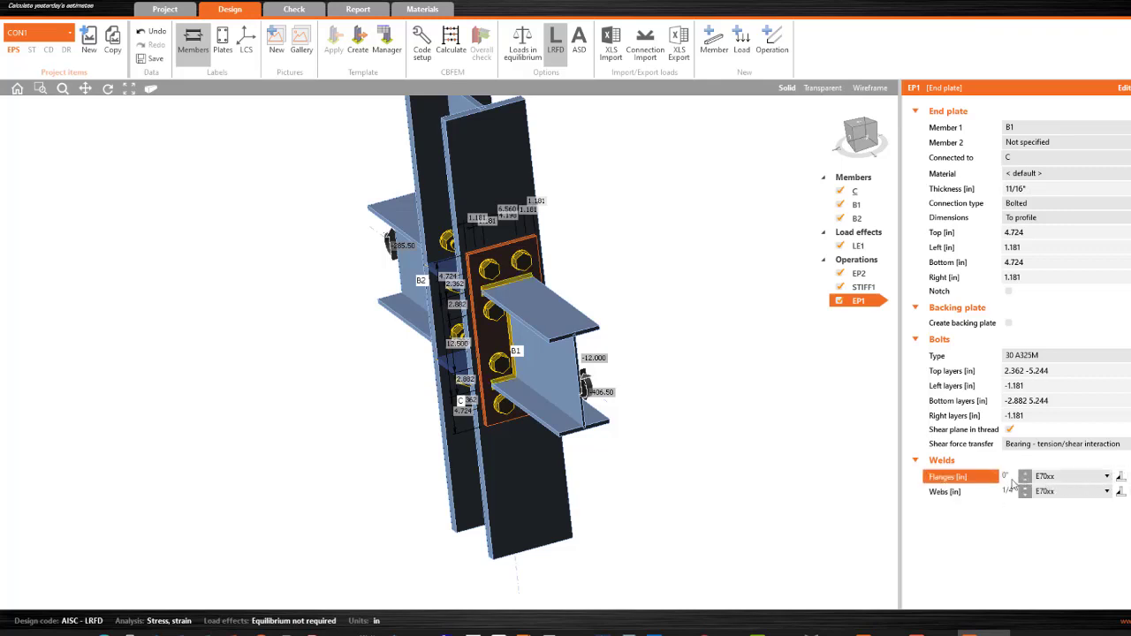
left_click(1025, 475)
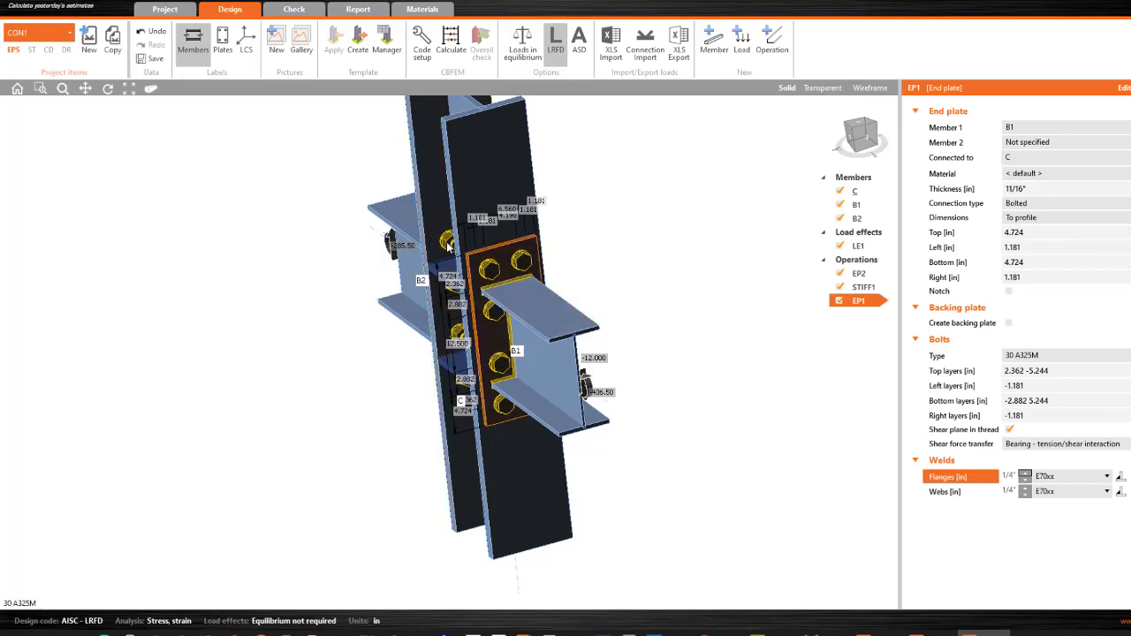
Step: Set the flange and web welds of beam B2's end plate EP2 to 5/16"
right_click_drag(420, 281, 463, 260)
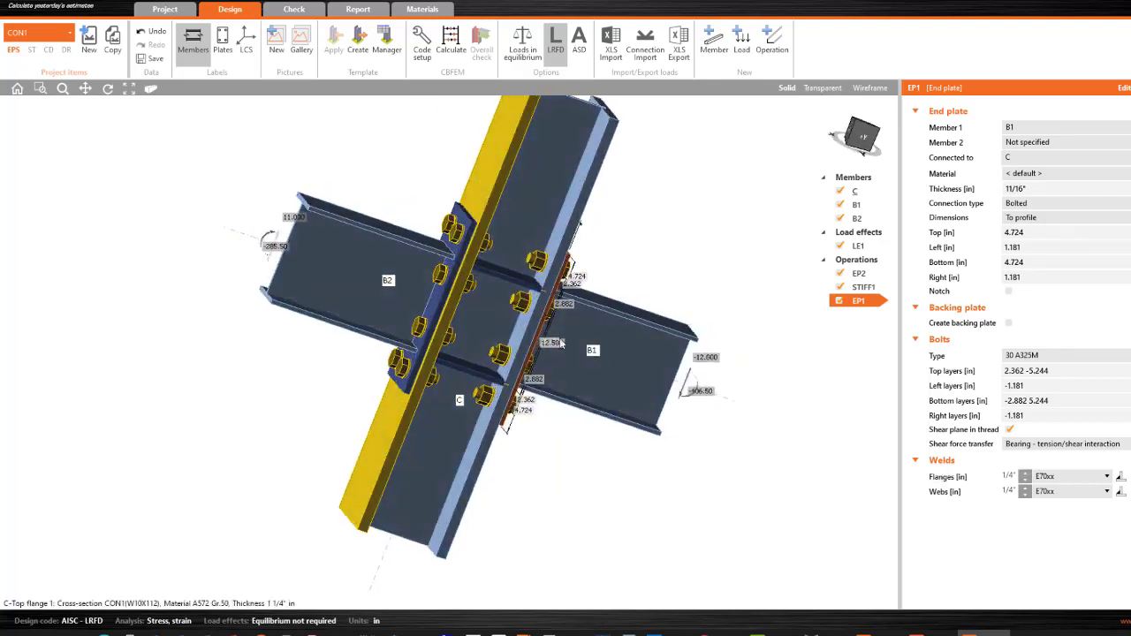
left_click(461, 255)
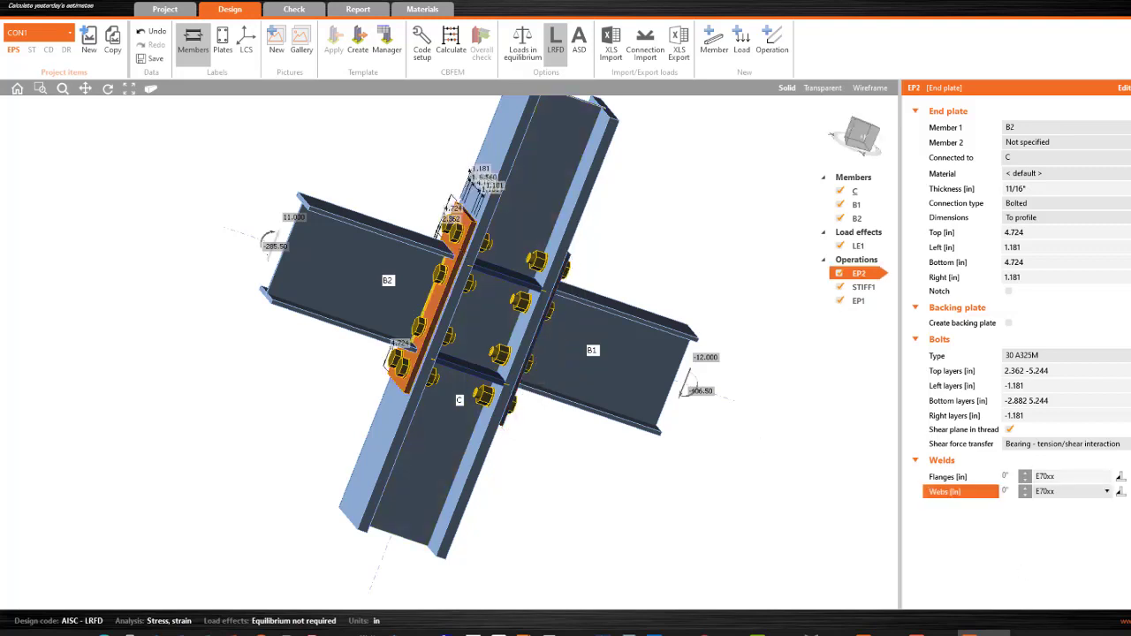
left_click(1024, 473)
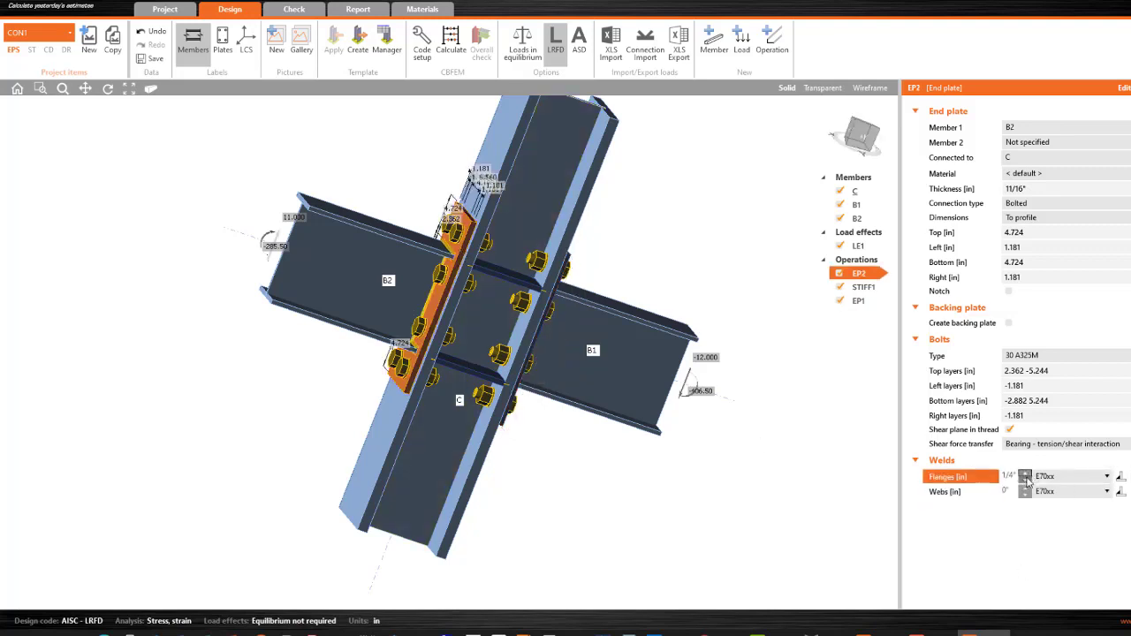
left_click(1026, 487)
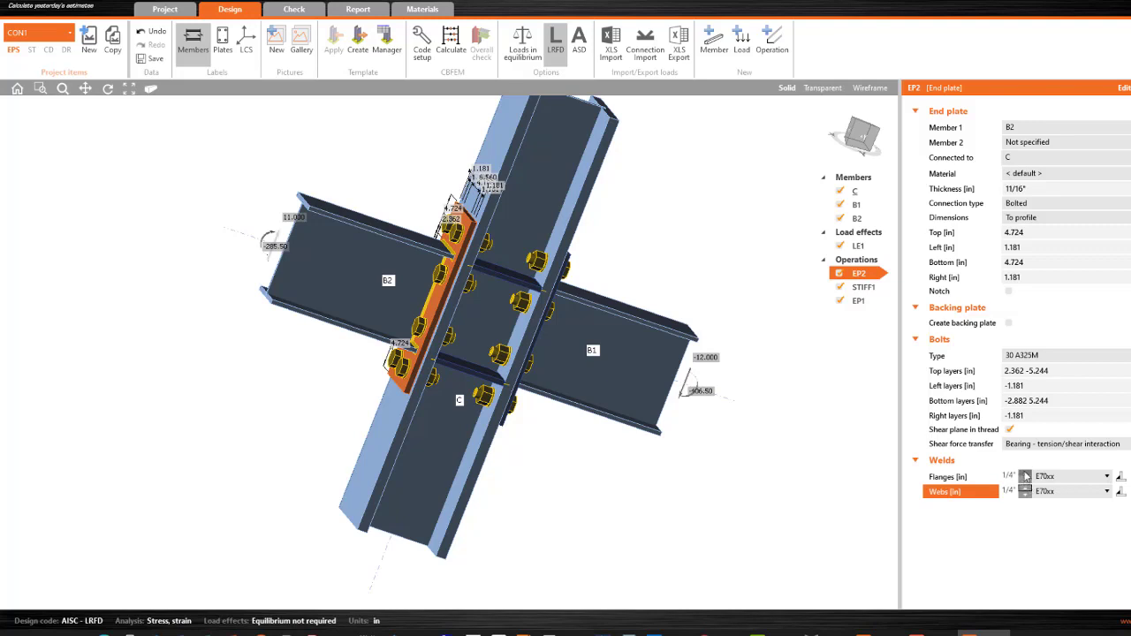
left_click(1025, 472)
left_click(1026, 487)
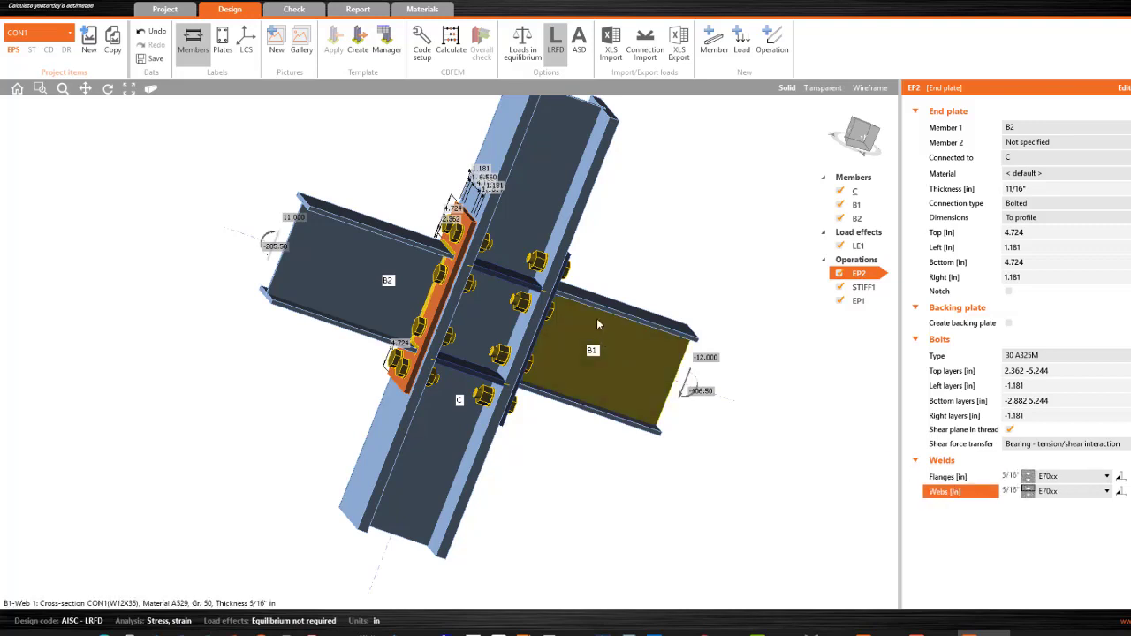
Step: Increase the flange and web welds of beam B1's end plate EP1 to 5/16", and calculate the connection
right_click_drag(614, 329, 537, 303)
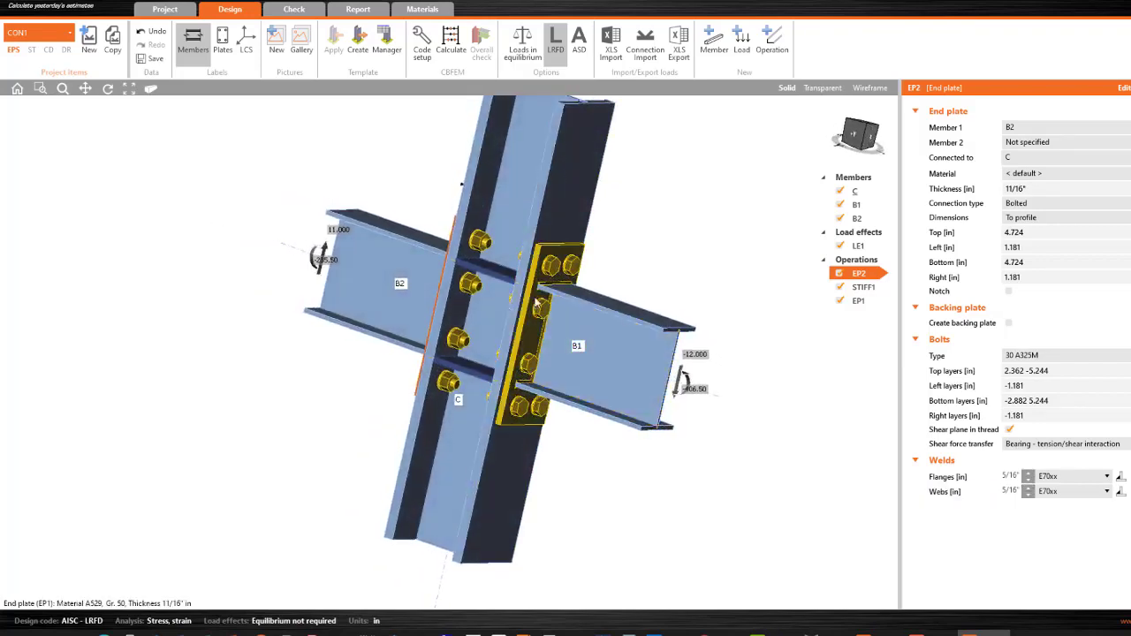
left_click(536, 303)
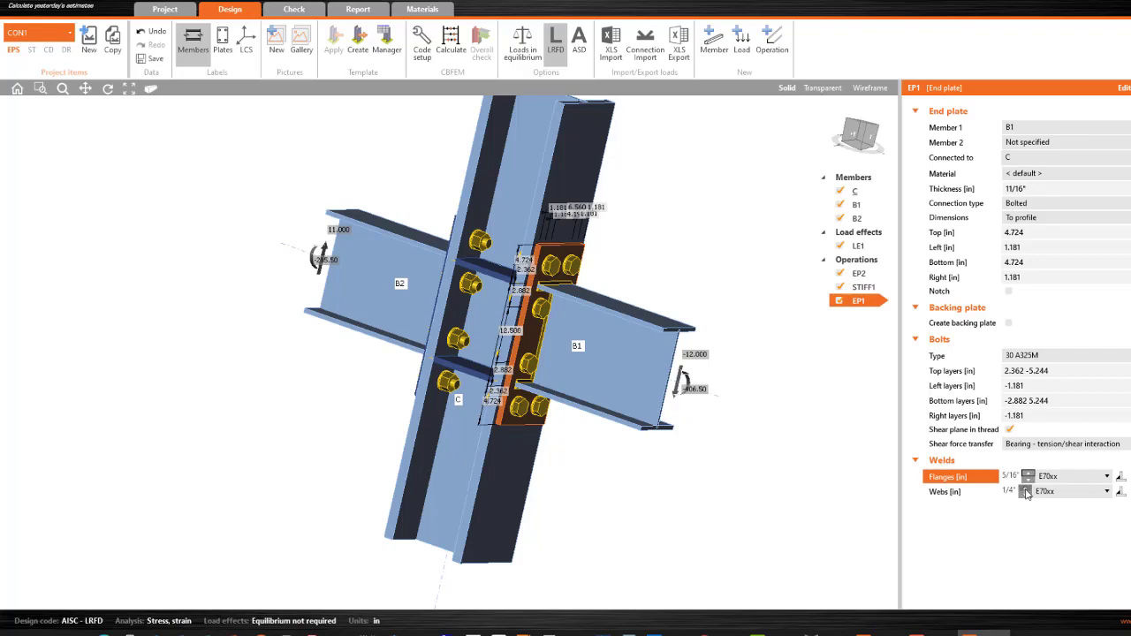
left_click(1027, 488)
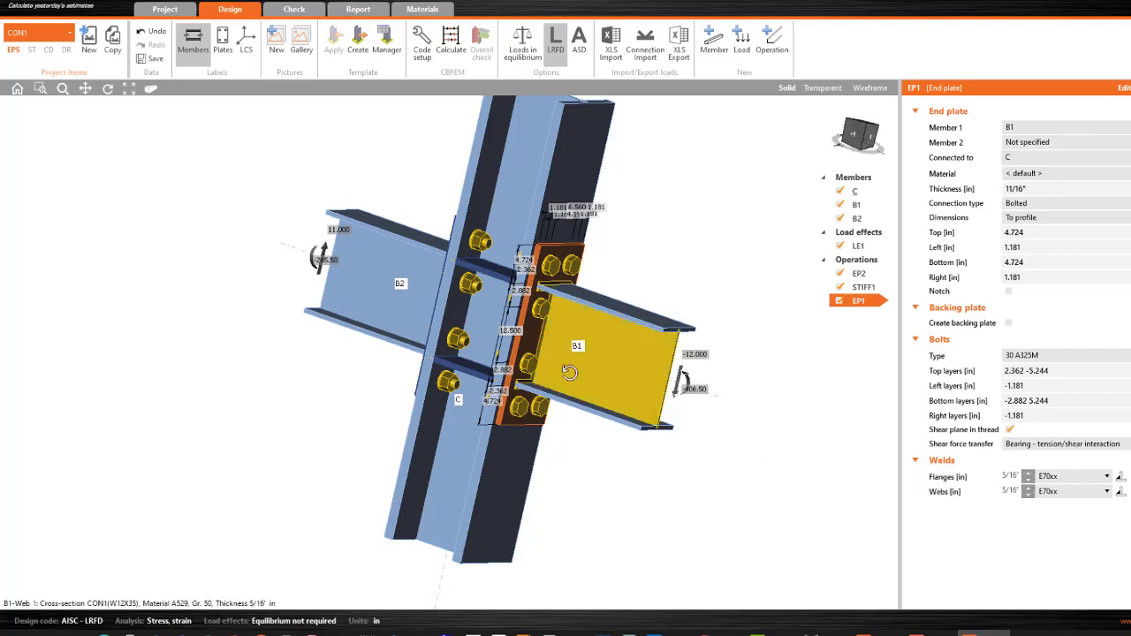
right_click_drag(569, 372, 574, 291)
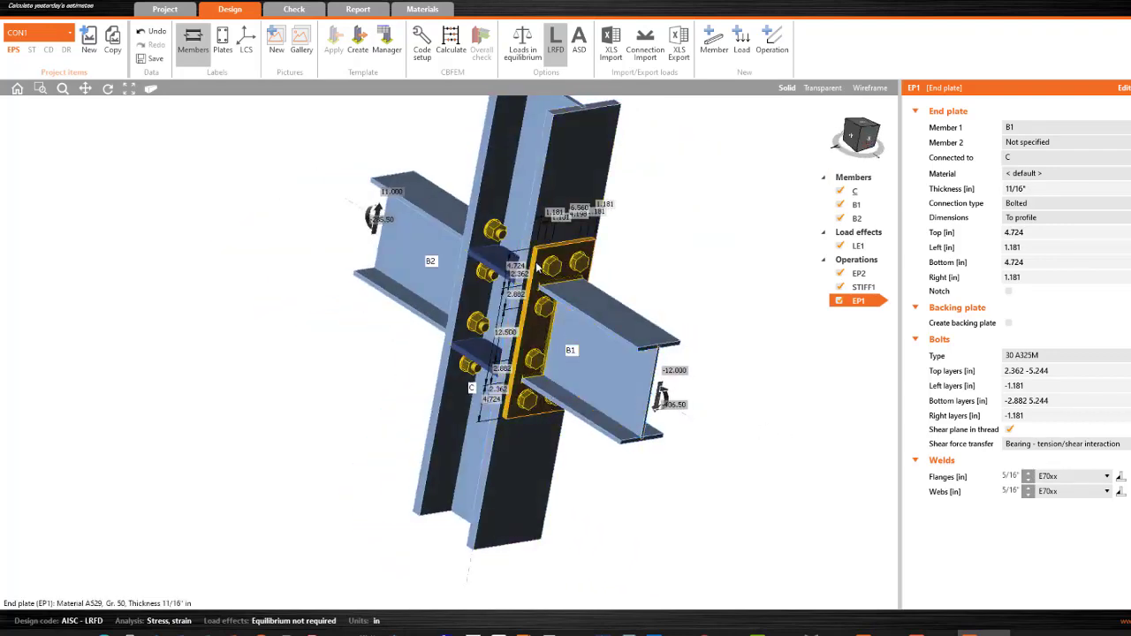
left_click(451, 44)
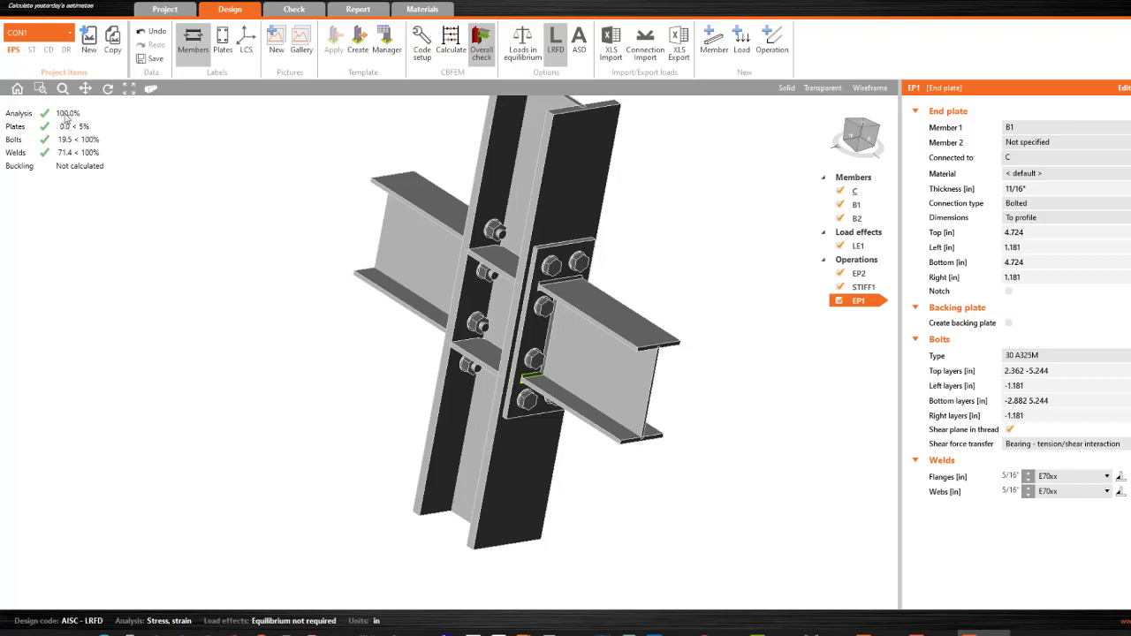
Step: Switch to SAP2000, close the force diagrams of the W12x35 beam, and return to the connection in IDEA StatiCa
right_click_drag(446, 489, 535, 491)
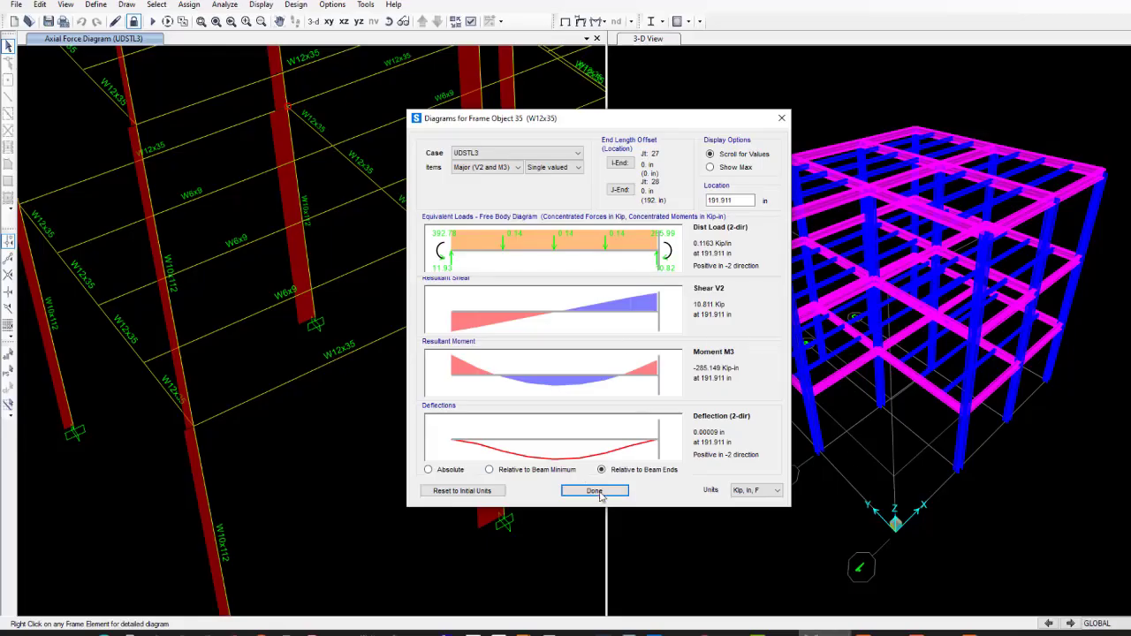
left_click(597, 492)
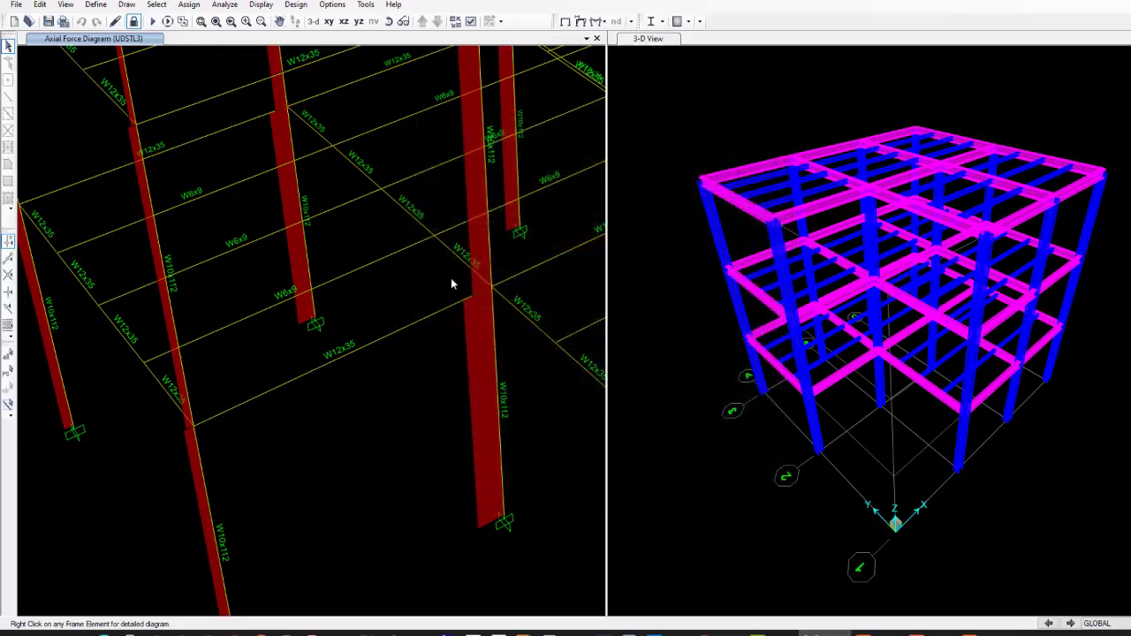
mouse_move(266, 399)
left_click(971, 634)
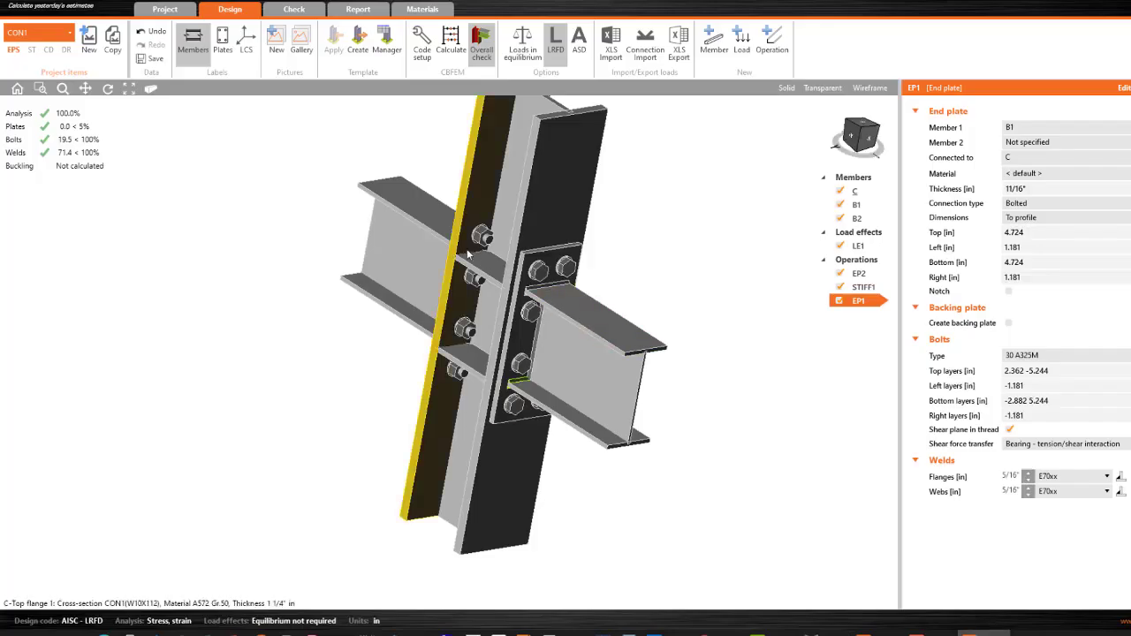
Step: Recalculate connection CON1 and open its check results
left_click(450, 49)
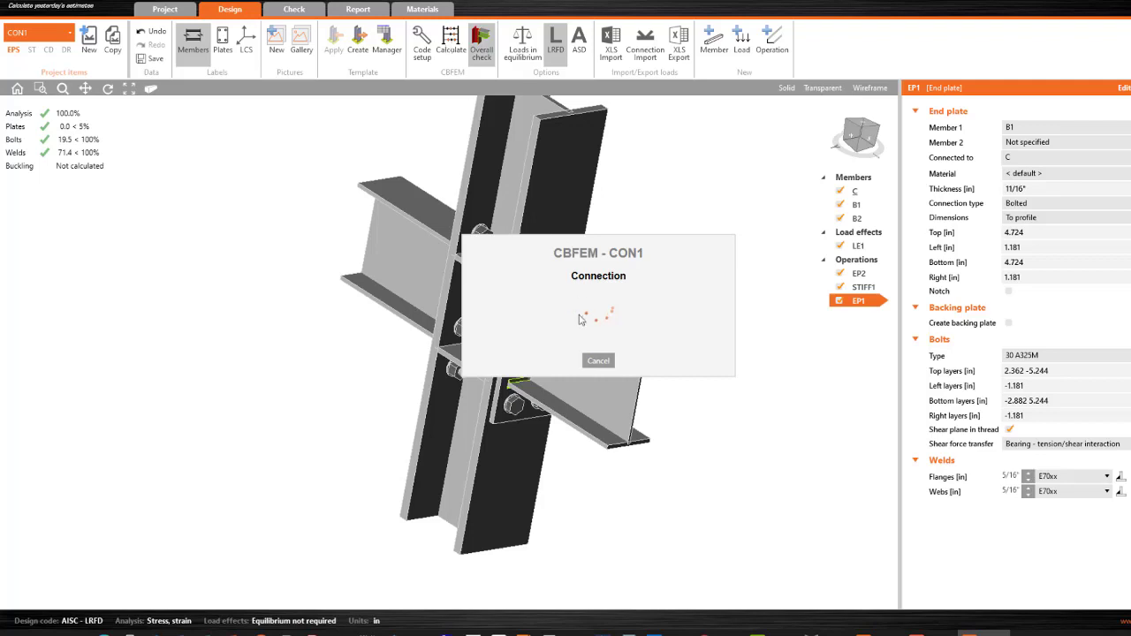
left_click(598, 361)
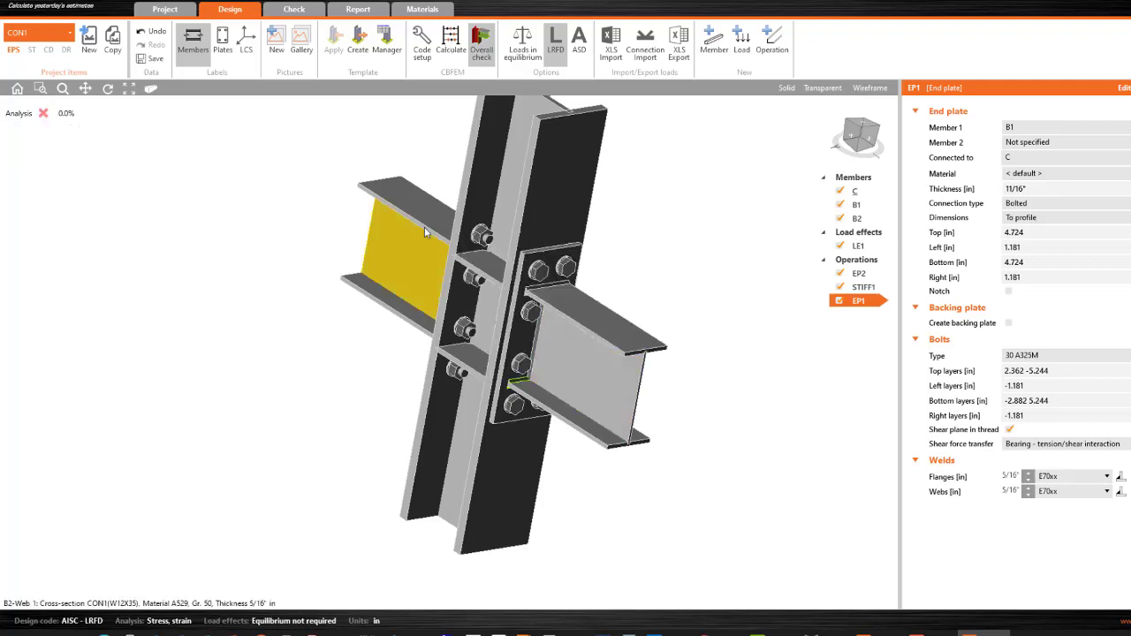
left_click(451, 46)
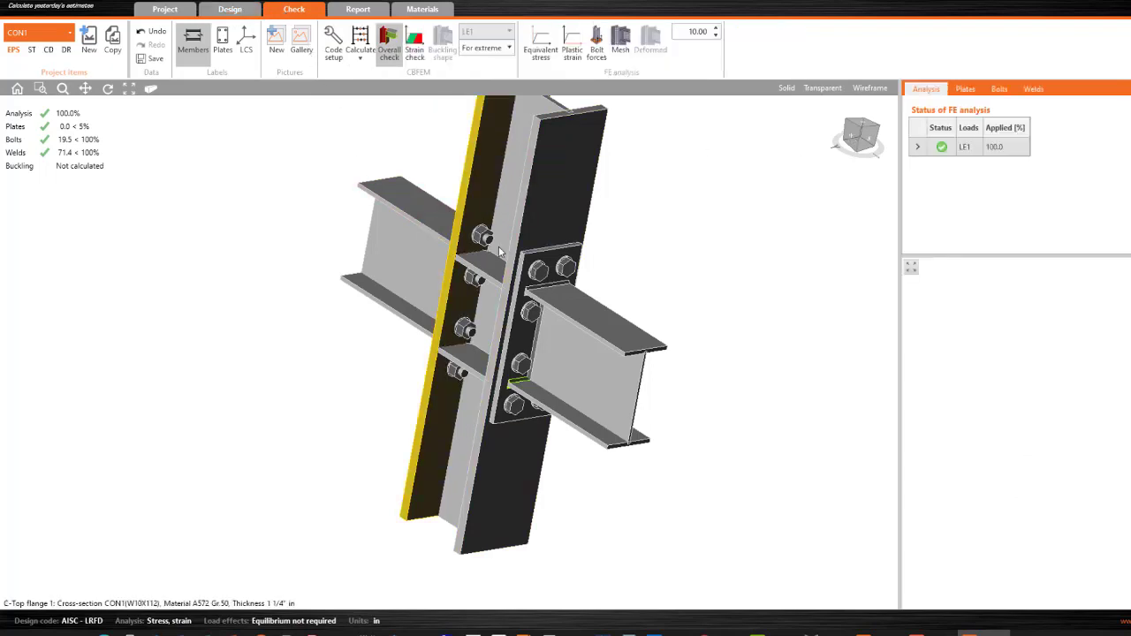
Step: Display the equivalent stress in front view, and review the check tables for the plates and the bolts
left_click(856, 137)
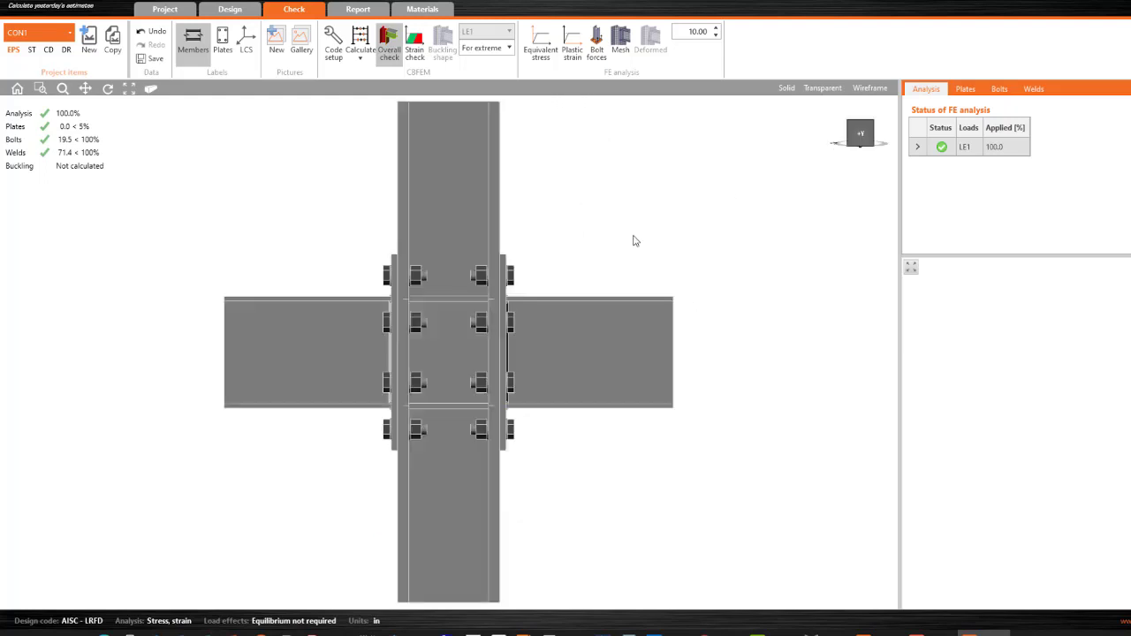
left_click(537, 53)
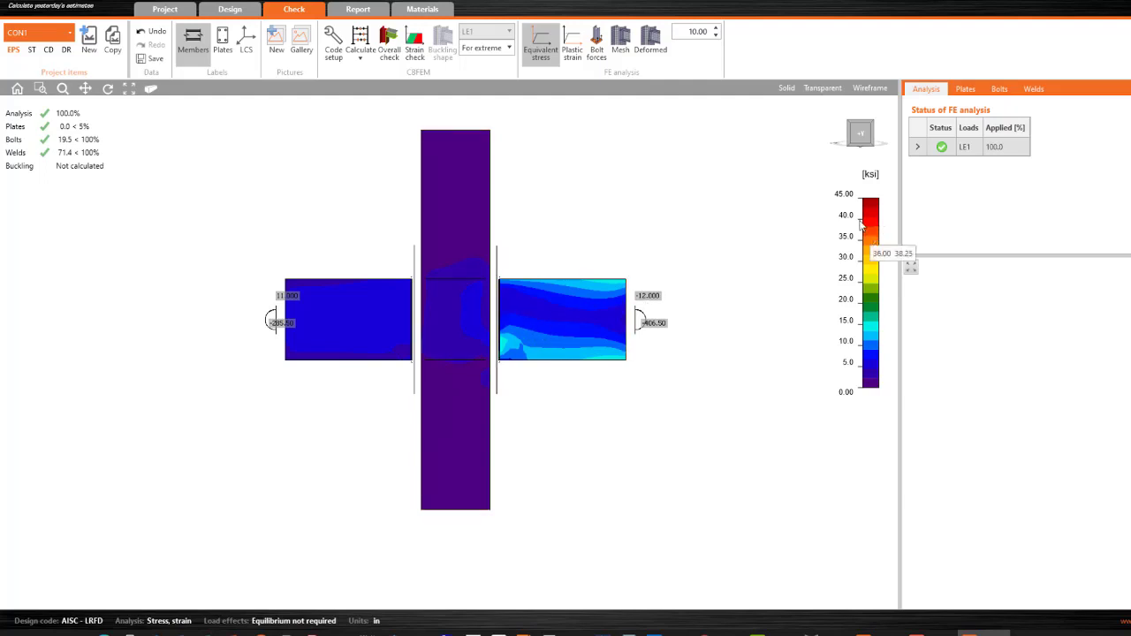
left_click(966, 89)
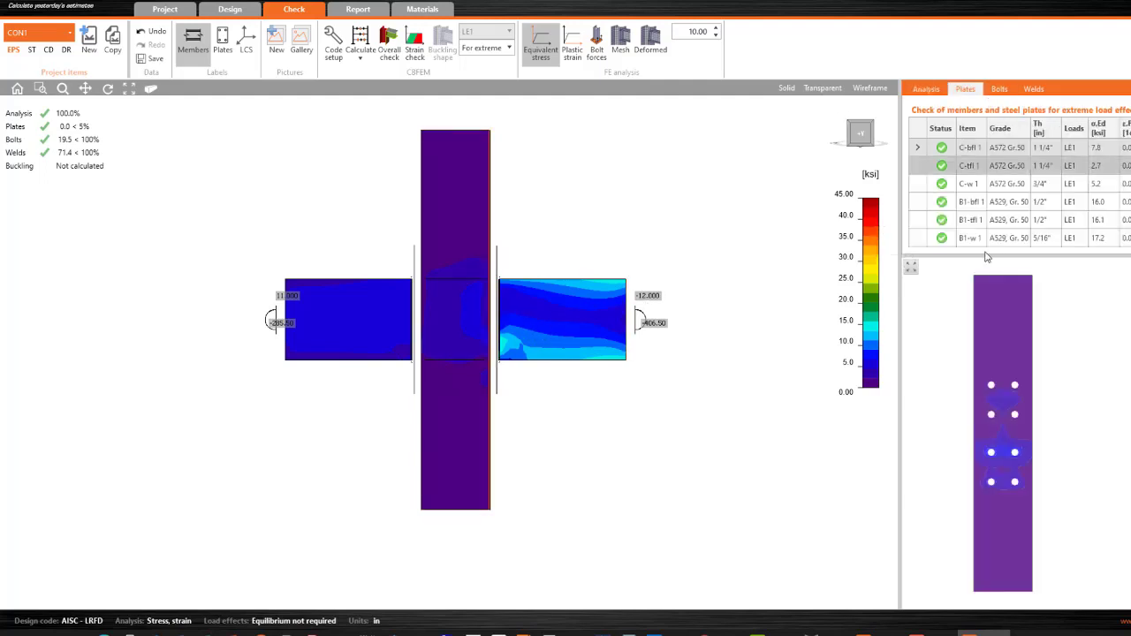
left_click(1018, 93)
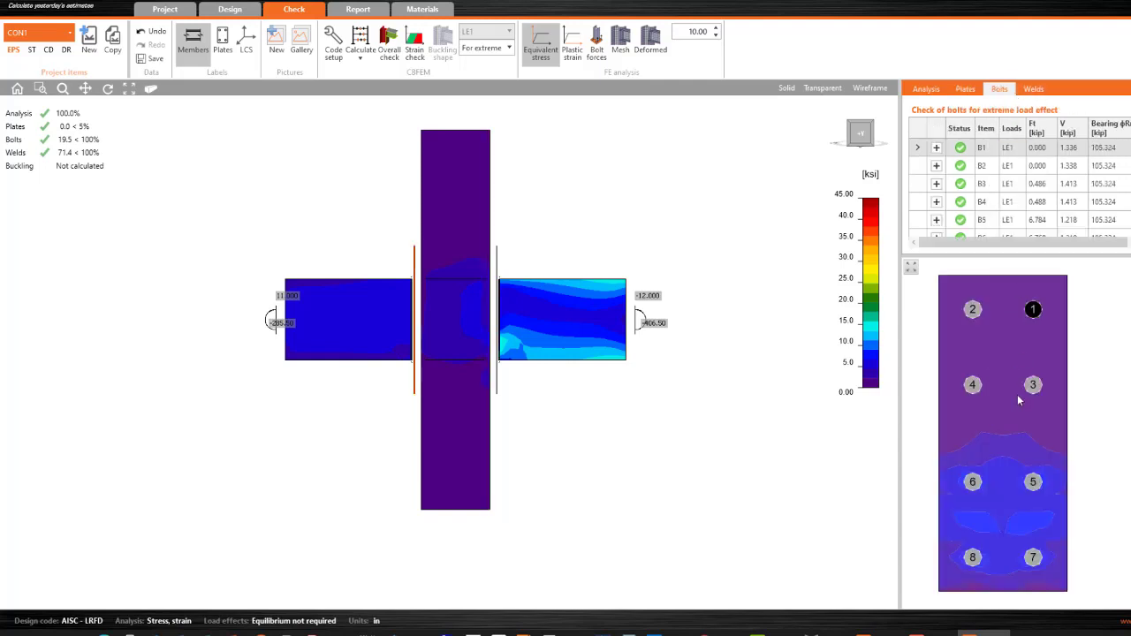
Step: Show the mesh and deformed shape in an isometric view, and examine the plastic strain and strain check results
left_click(621, 40)
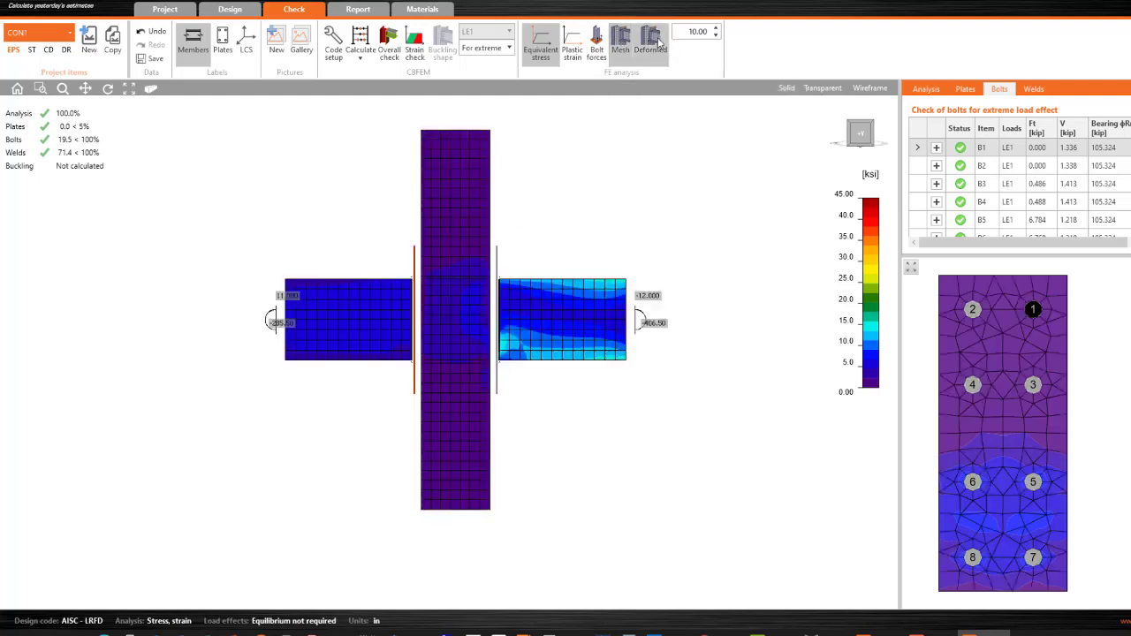
left_click(659, 45)
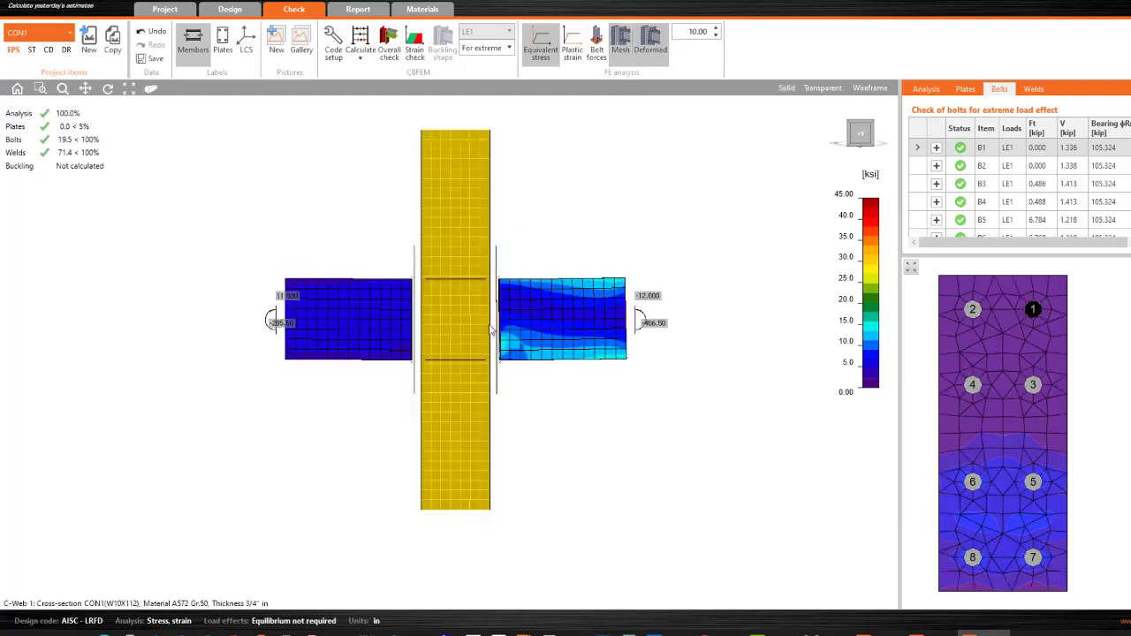
left_click(851, 126)
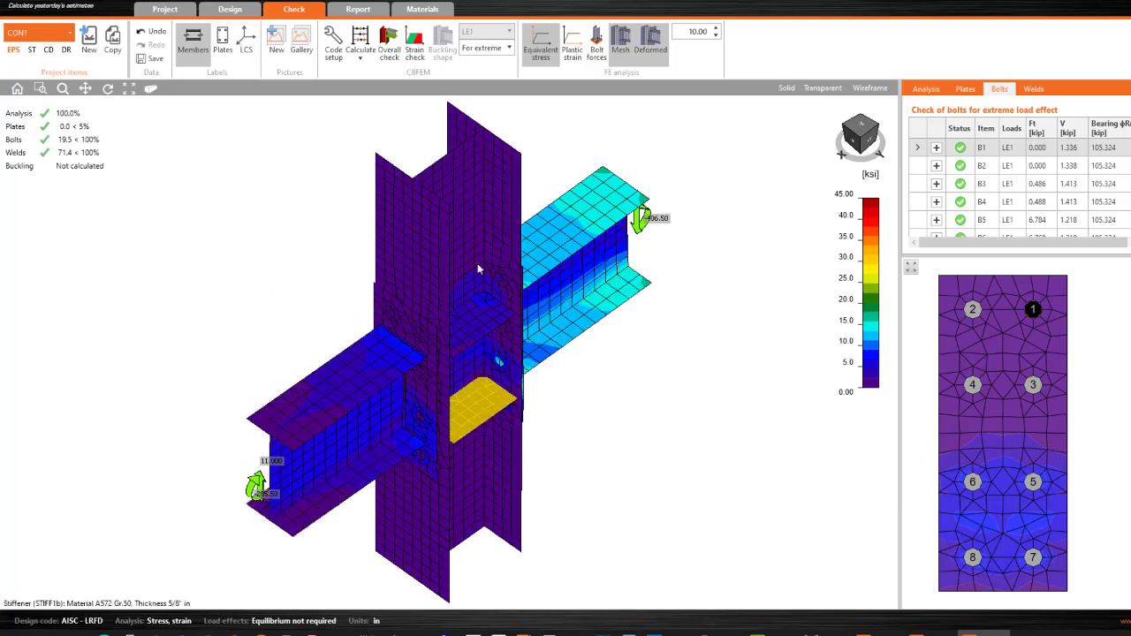
left_click(572, 46)
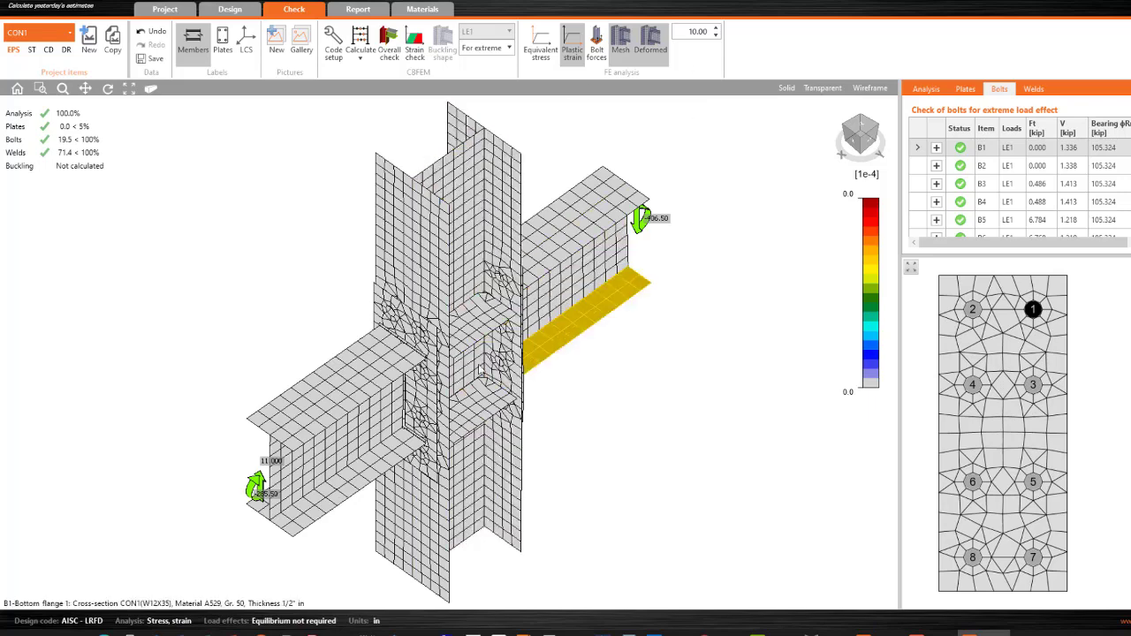
left_click(415, 44)
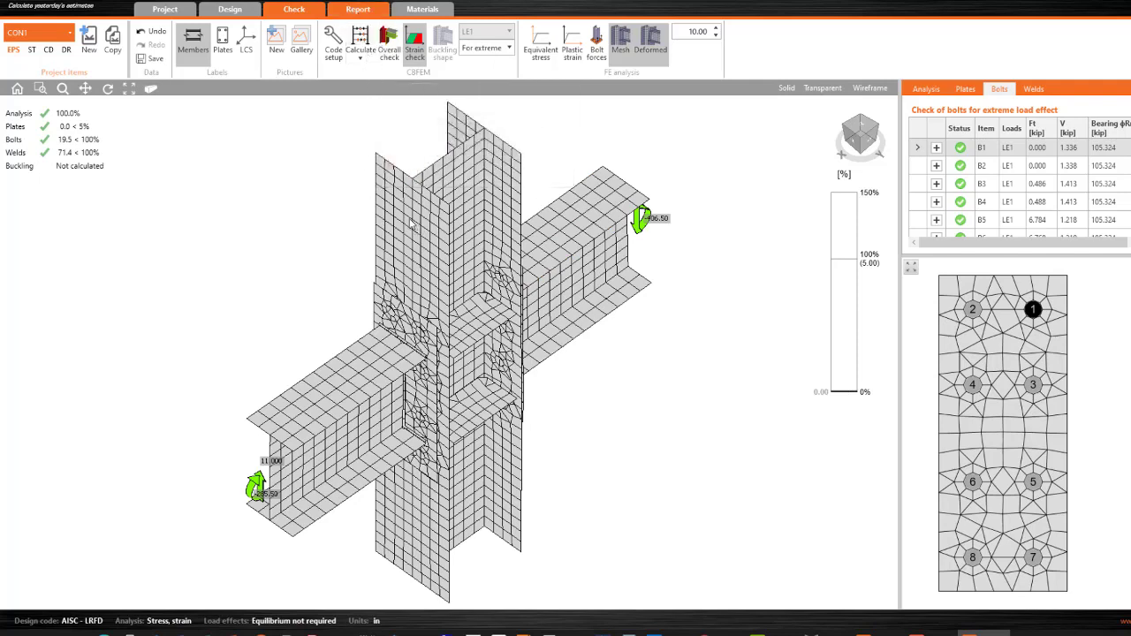
Step: Generate the detailed report for all project items, and review it from the project data down to the bolt check
left_click(64, 53)
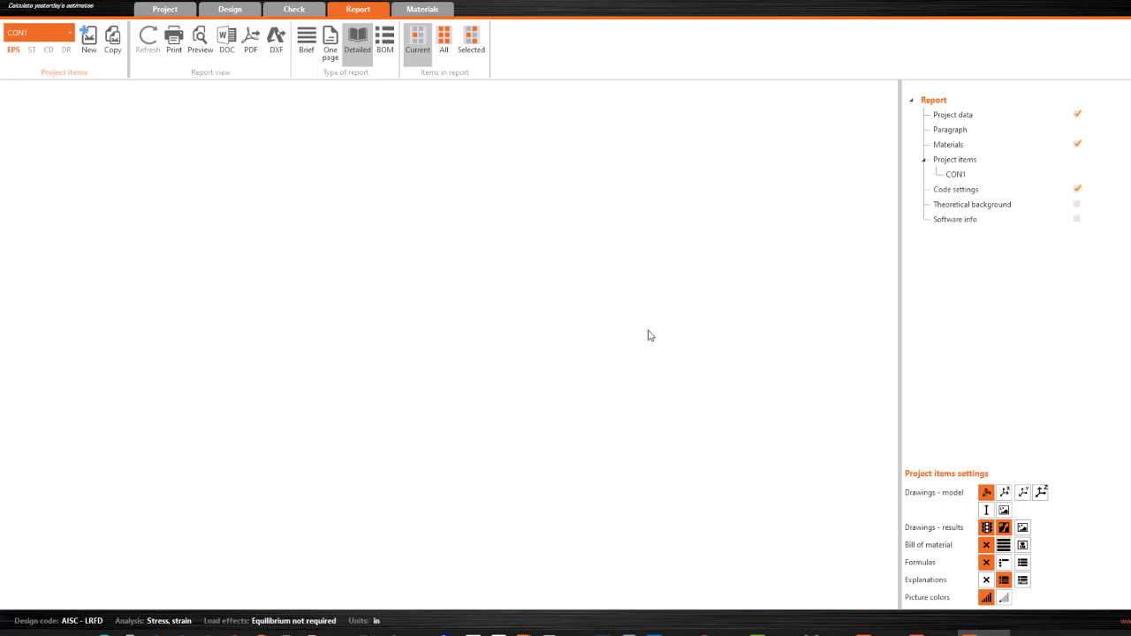
left_click(444, 49)
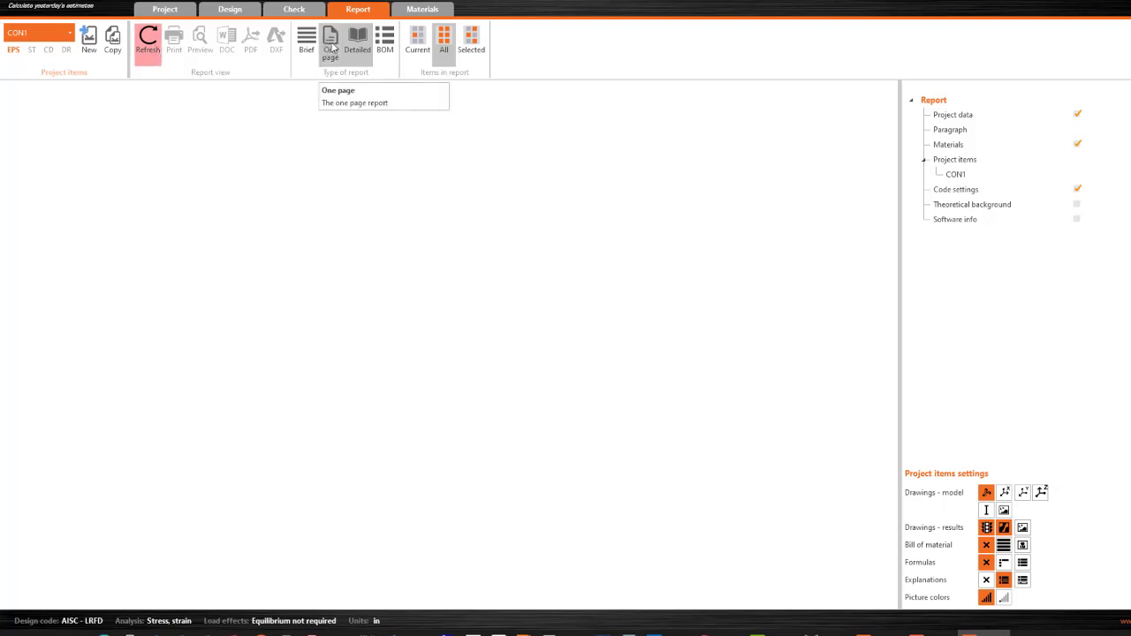
left_click(89, 38)
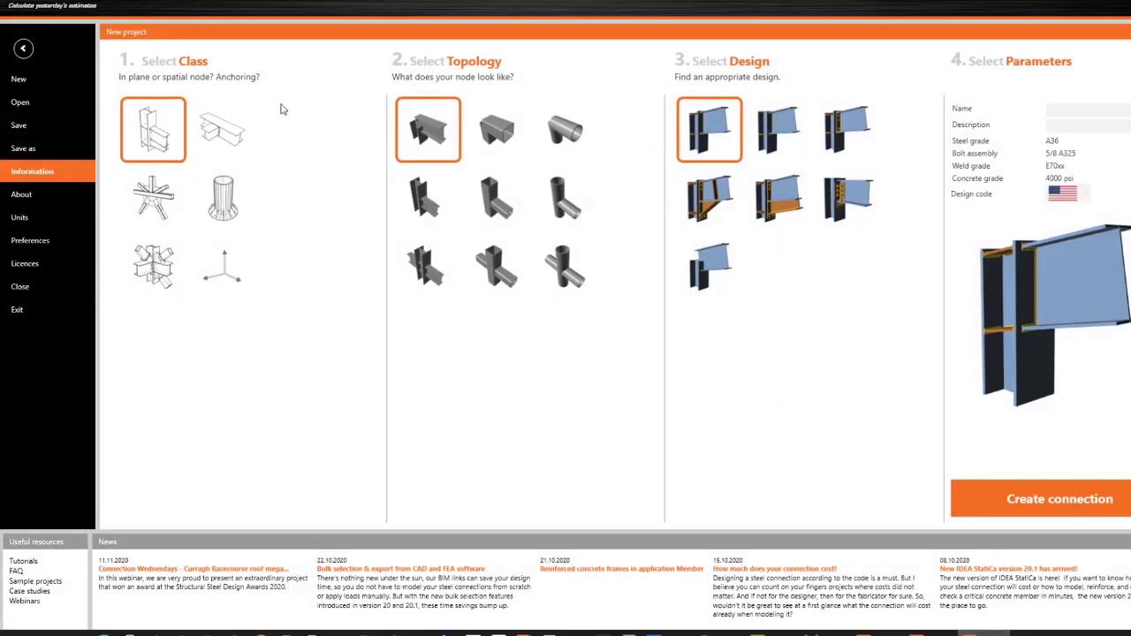
left_click(22, 51)
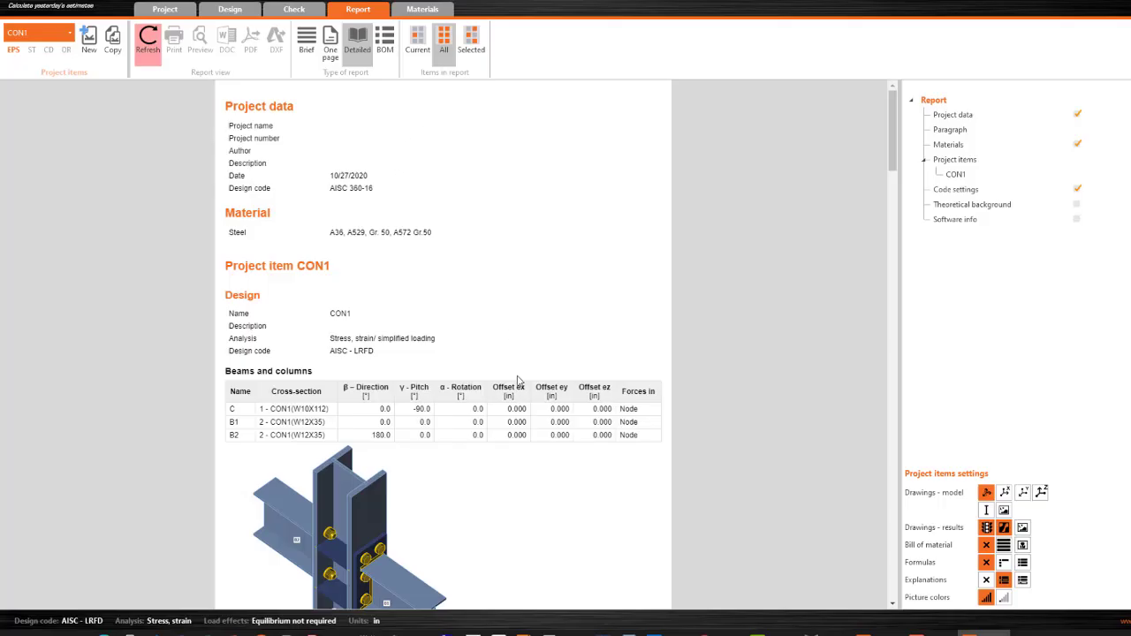
scroll(518, 380, "down", 3)
scroll(446, 336, "down", 20)
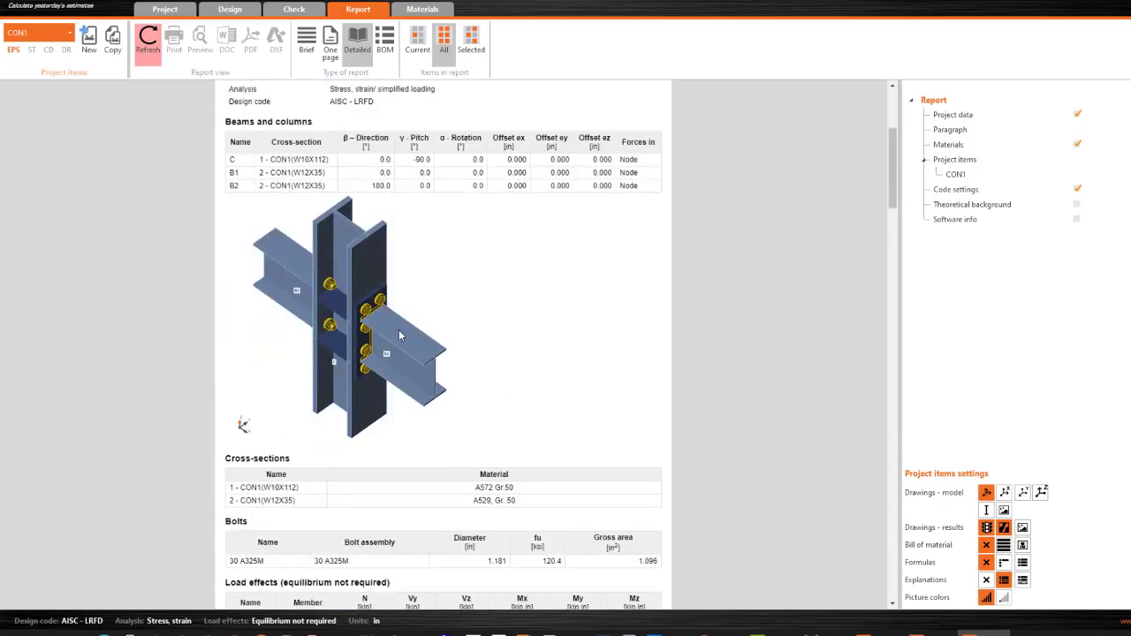
scroll(352, 385, "down", 4)
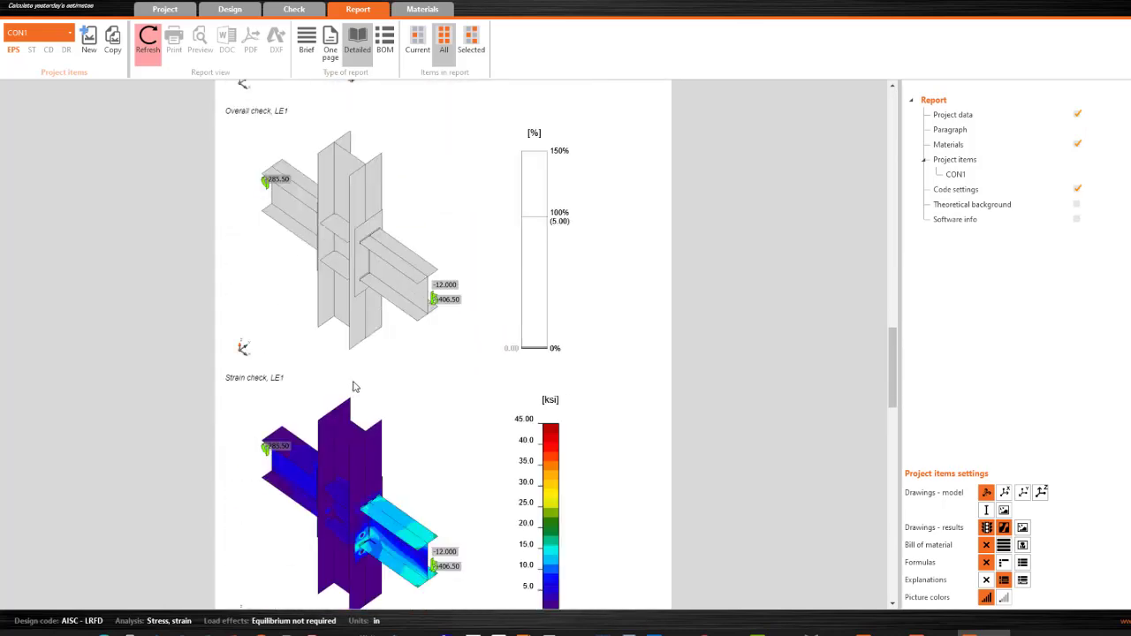
scroll(495, 371, "down", 3)
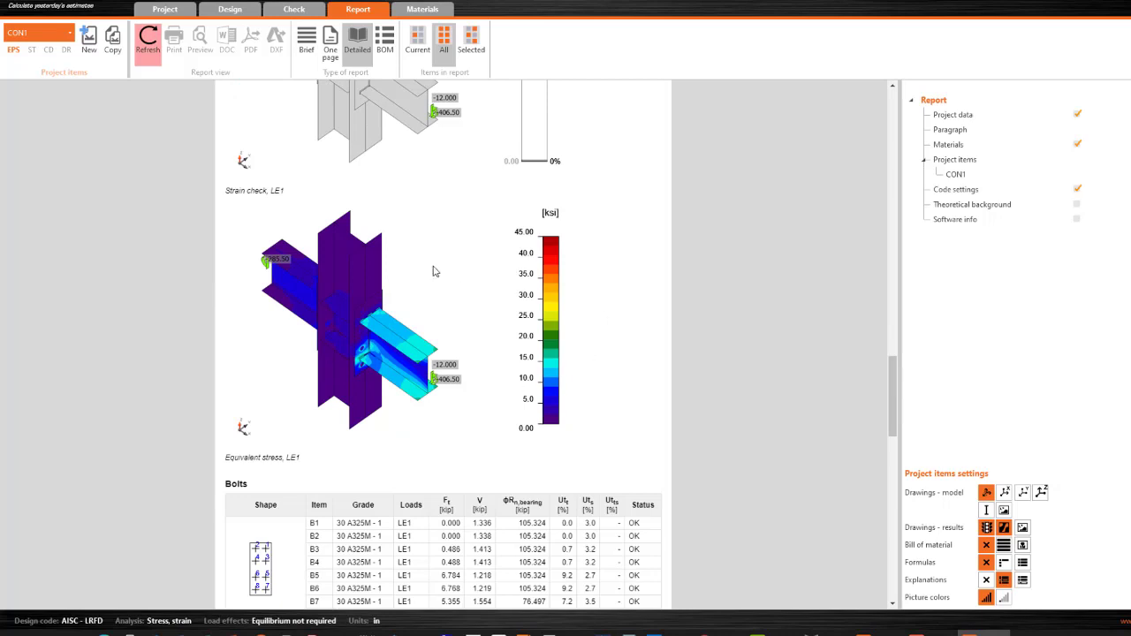
Step: Review the report's bolt and weld check tables with their symbol explanations, down to the code settings and their AISC references
scroll(492, 327, "down", 3)
scroll(383, 336, "down", 3)
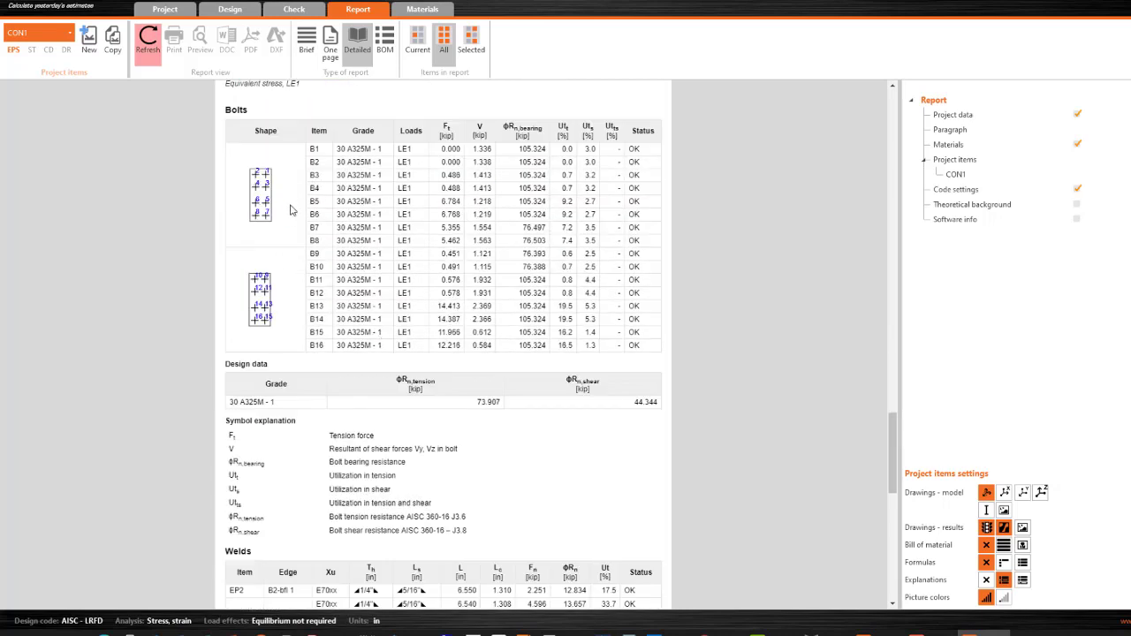
scroll(609, 141, "down", 1)
scroll(627, 190, "up", 1)
scroll(618, 265, "down", 3)
scroll(483, 382, "down", 3)
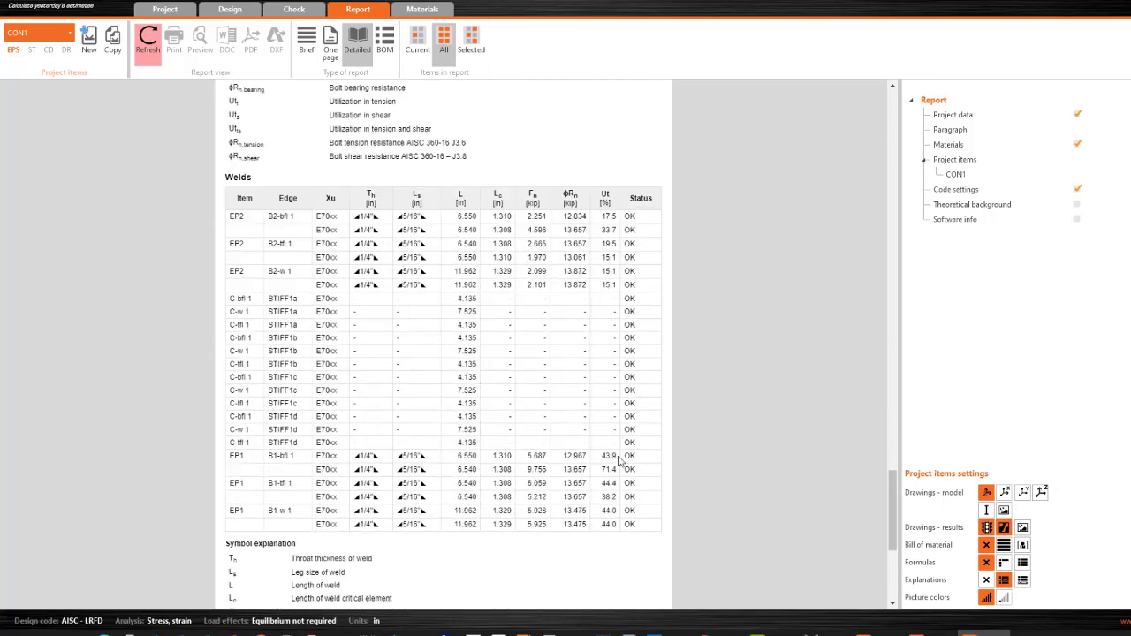
scroll(618, 459, "down", 5)
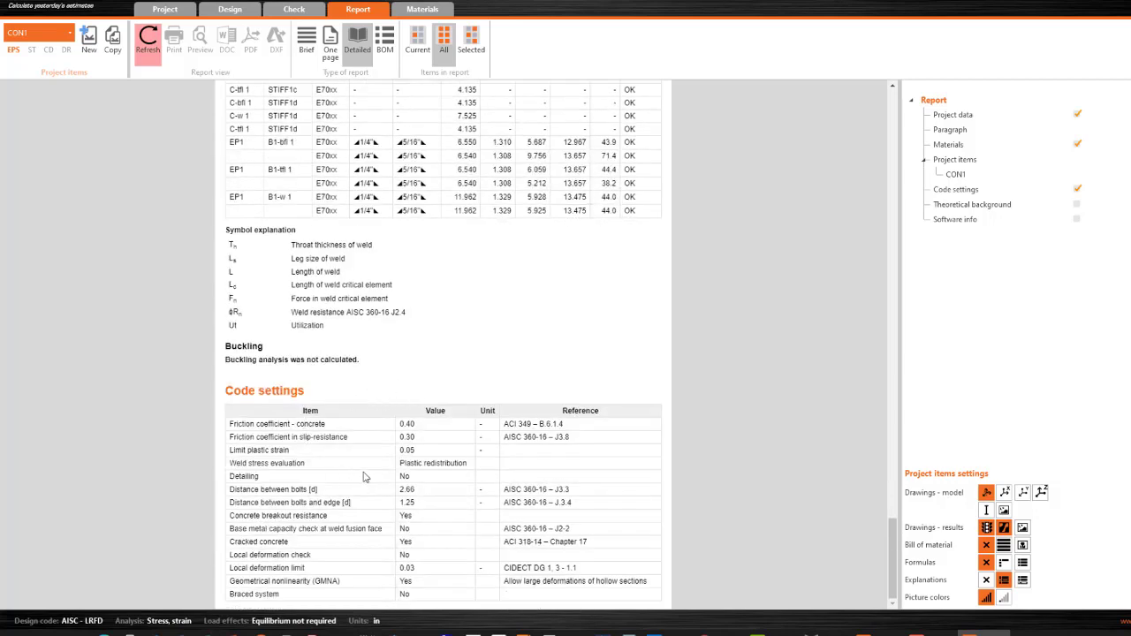
triple_click(528, 437)
Step: Examine the report's check summary and plate table, followed by the overall check and strain check images for LE1
scroll(453, 457, "up", 20)
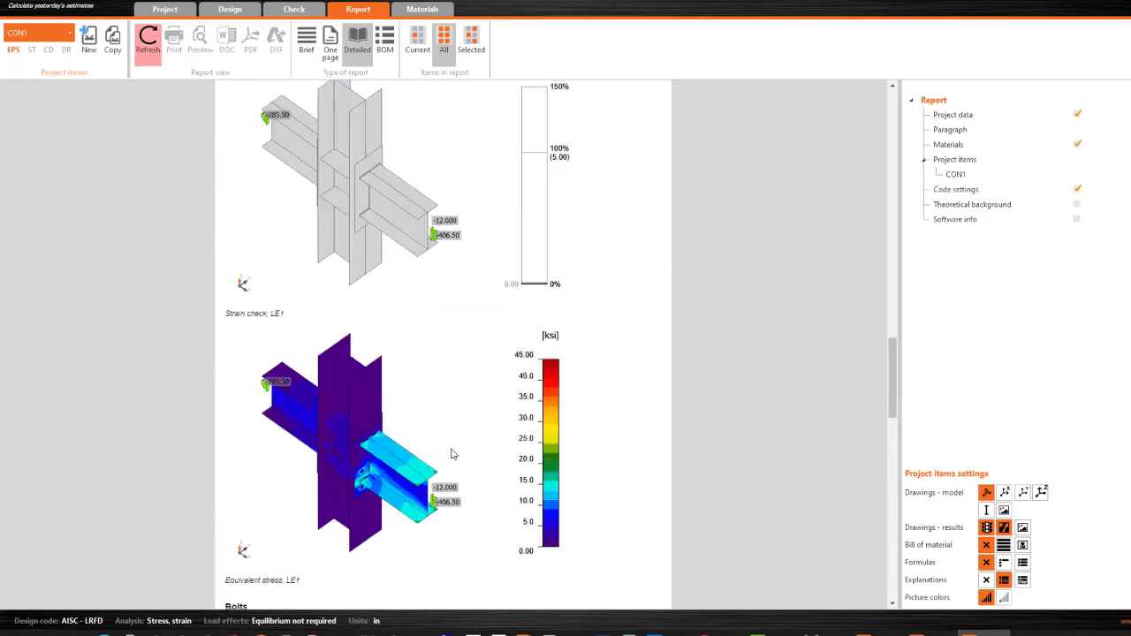
scroll(451, 452, "up", 4)
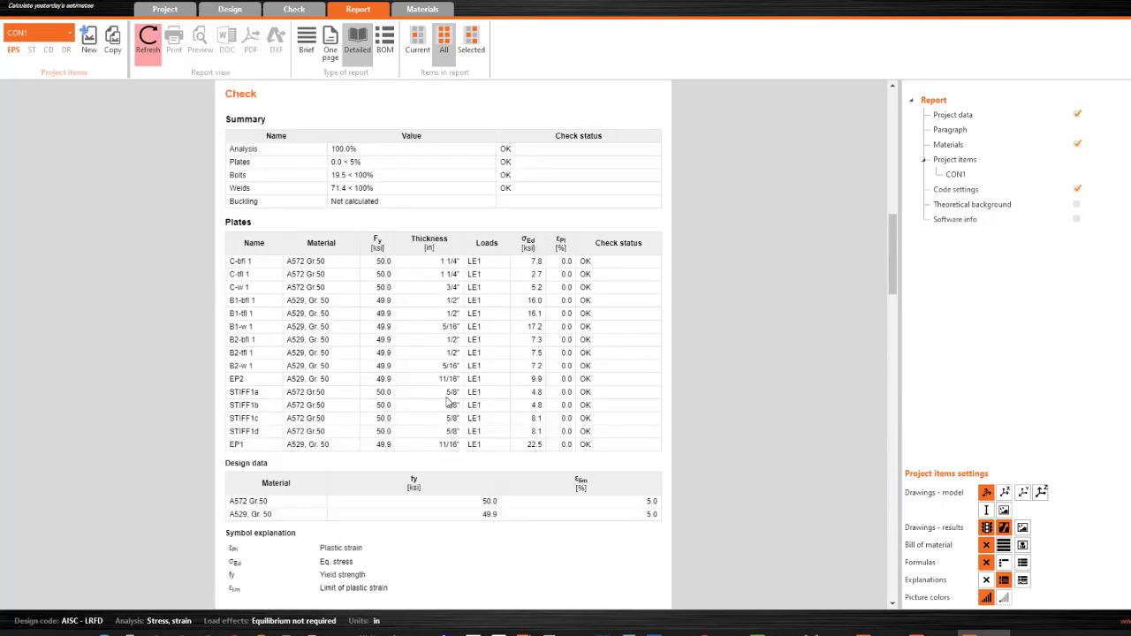
scroll(465, 400, "down", 3)
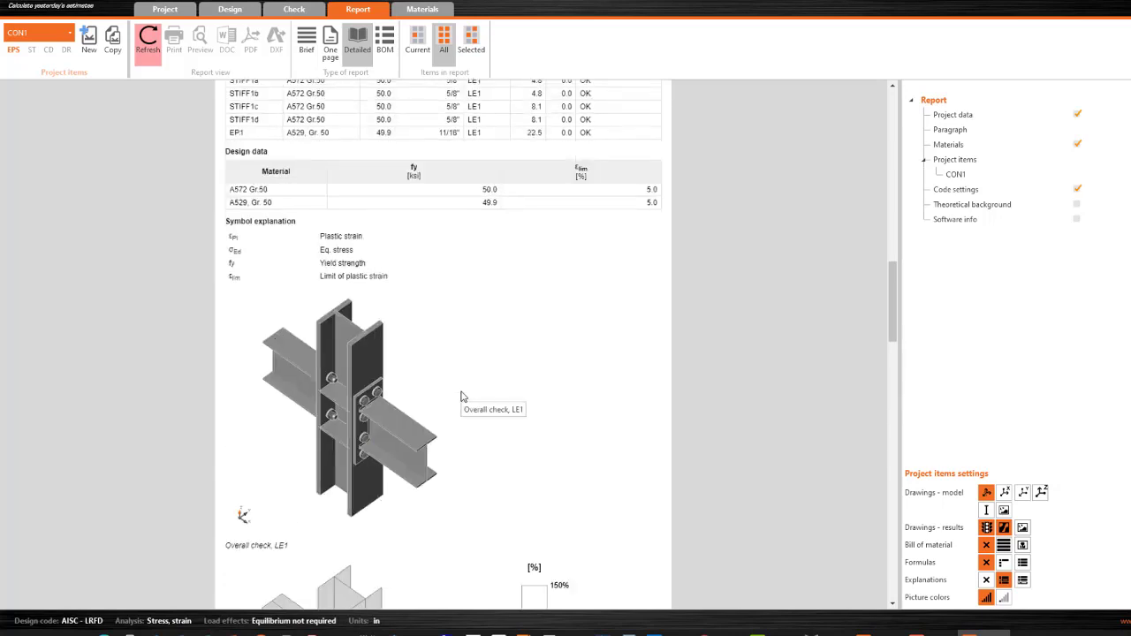
scroll(460, 396, "down", 3)
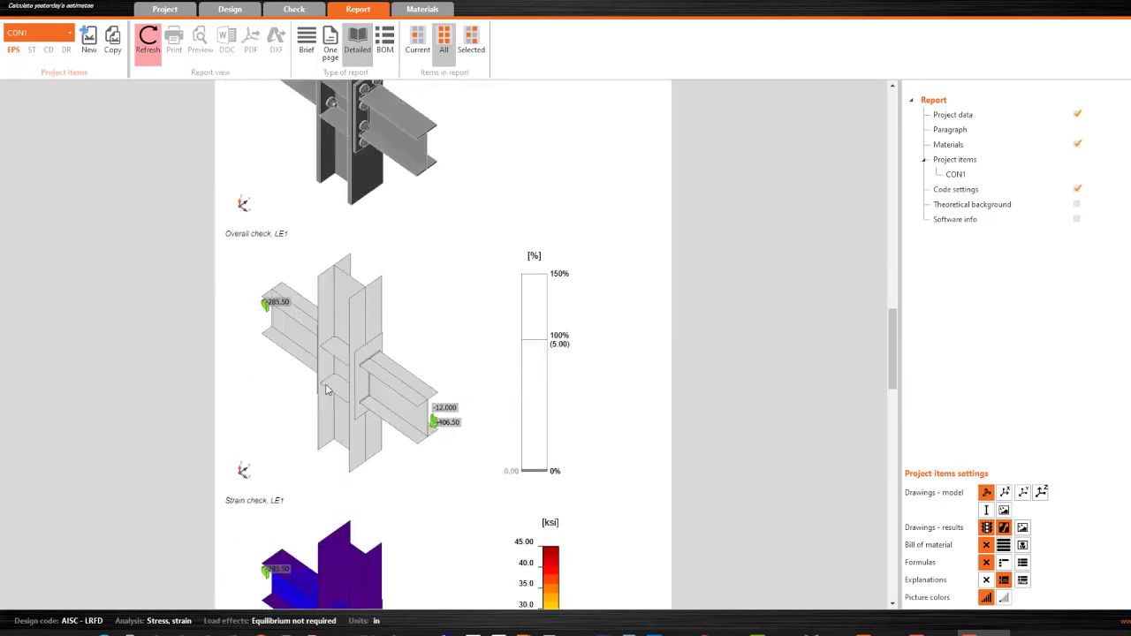
Step: Switch to the SAP2000 frame model and inspect the interior beam-to-column joint in the UDSTL3 axial force diagram
key("alt+Tab")
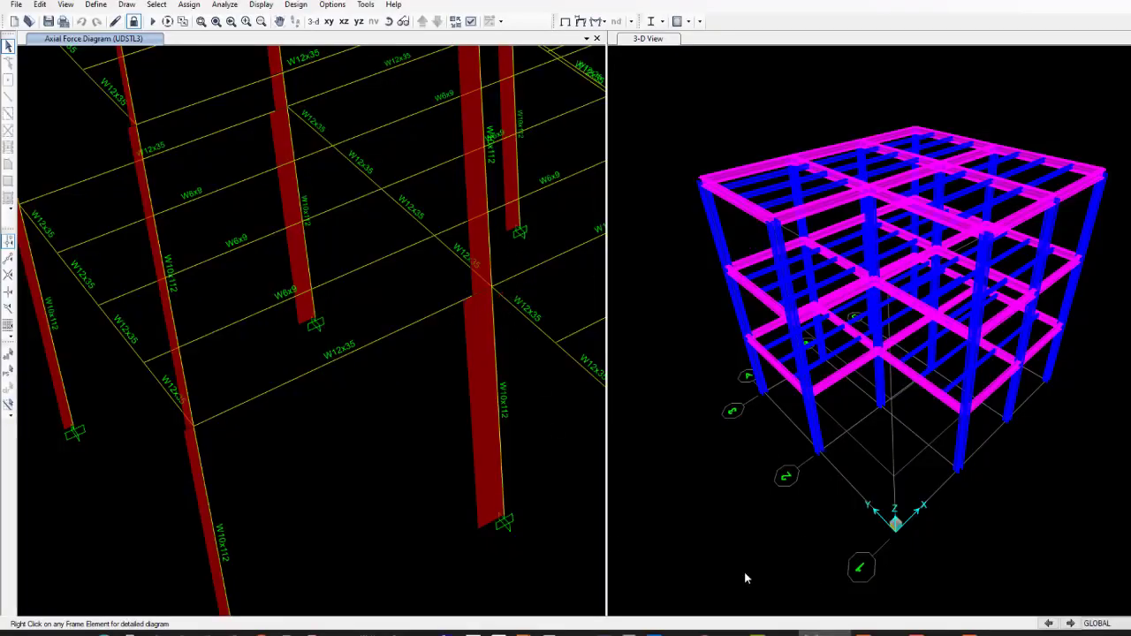
left_click(996, 635)
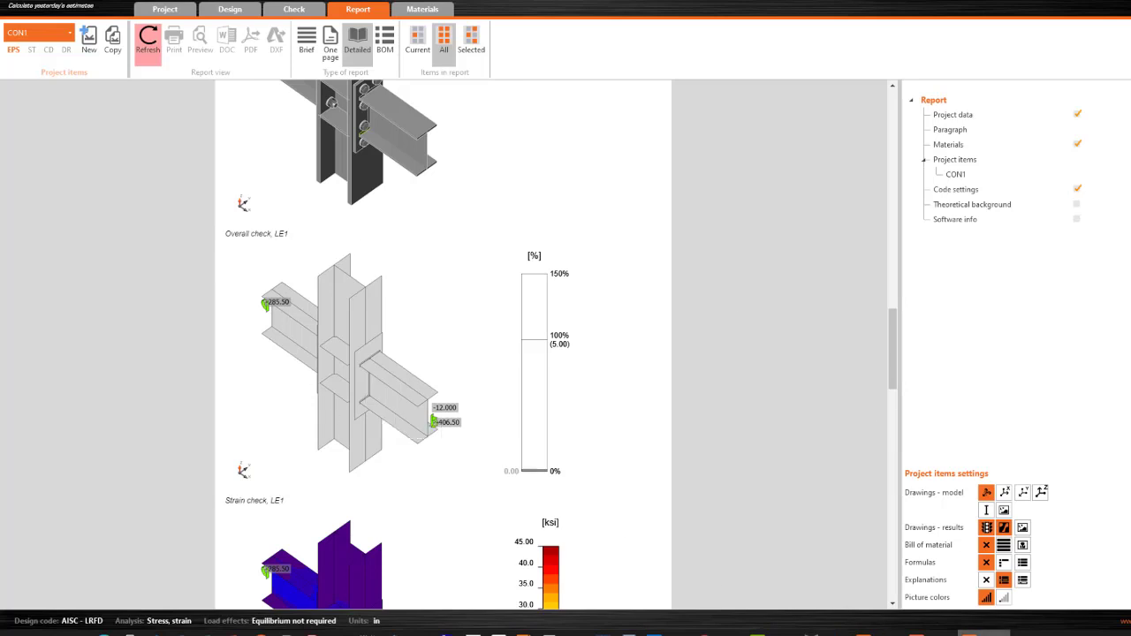
left_click(826, 633)
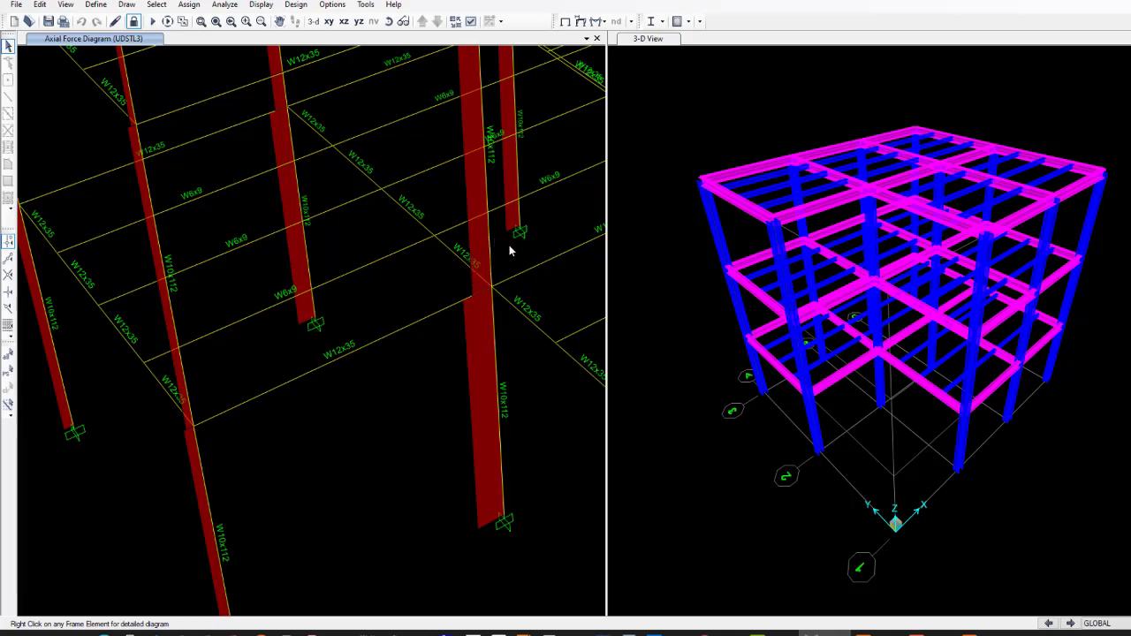
mouse_move(494, 262)
right_click(492, 289)
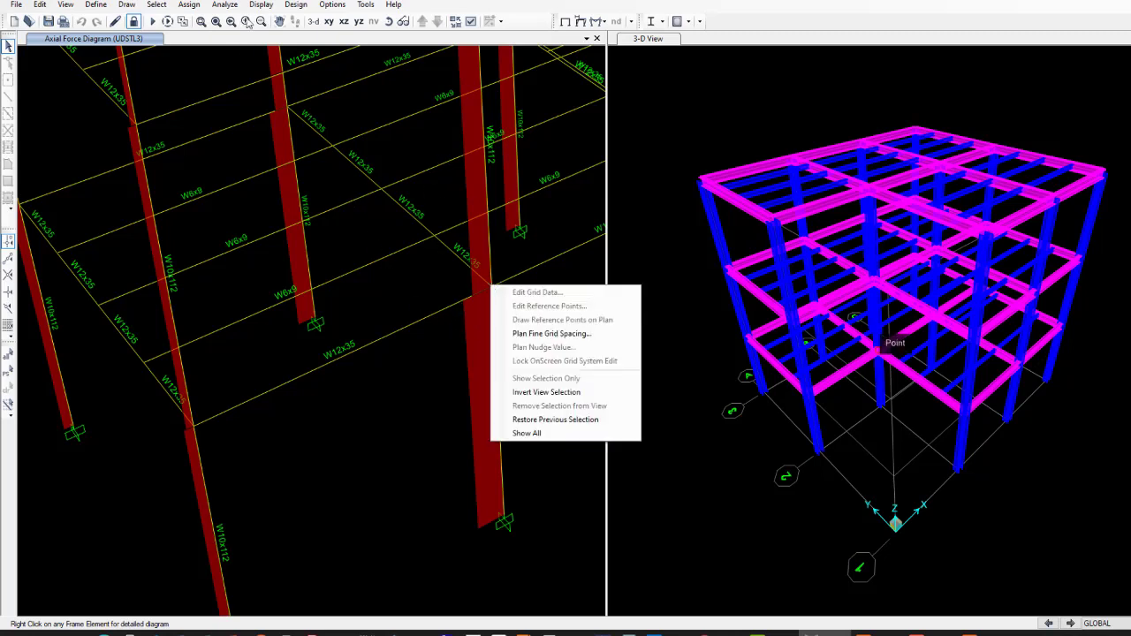
Step: View the list of external plugins installed in SAP2000, and close it without changes
left_click(366, 5)
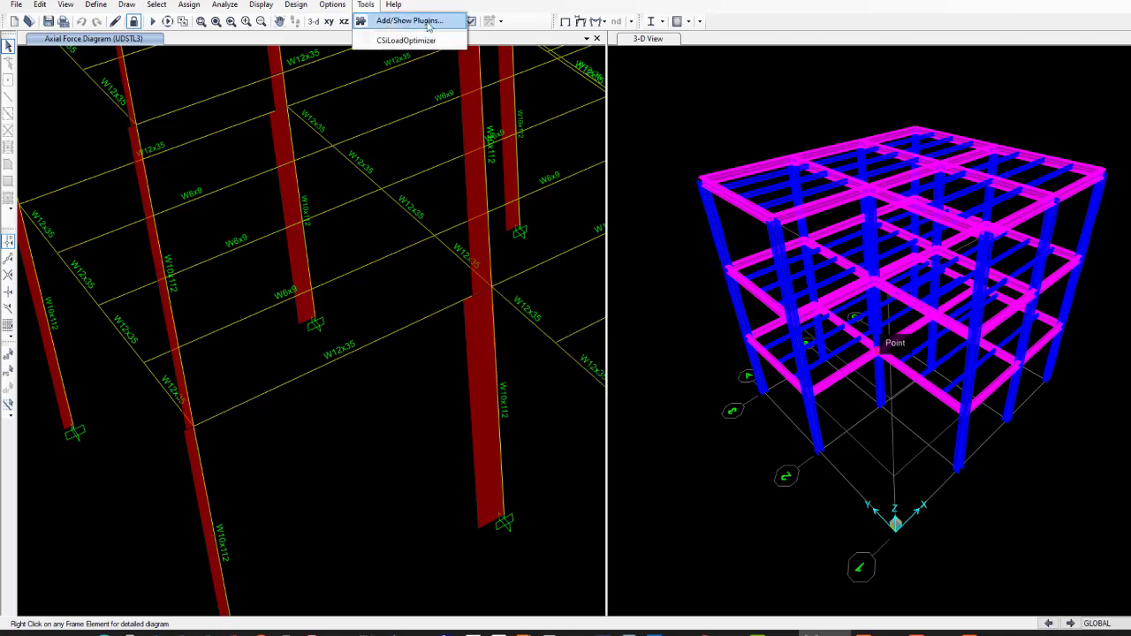
left_click(429, 21)
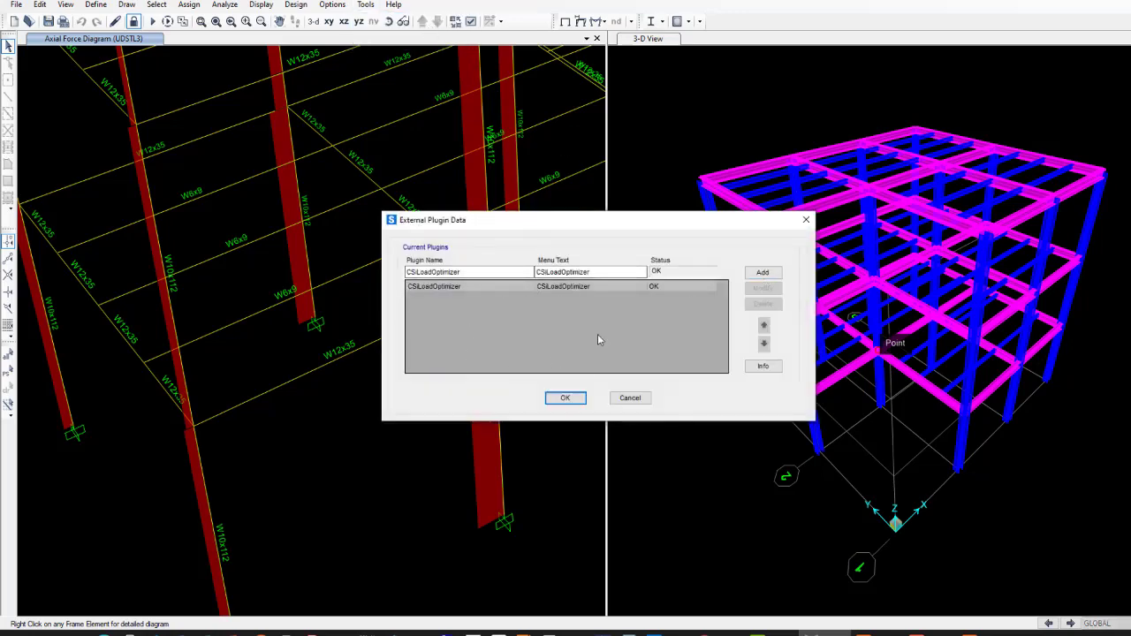
left_click(631, 398)
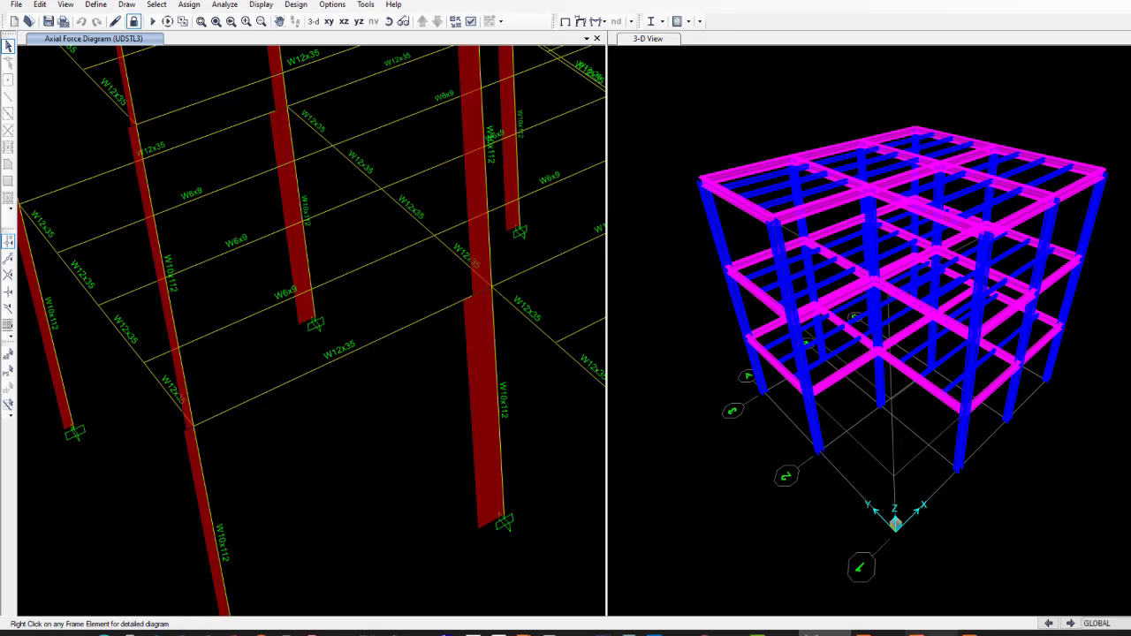
Step: Switch back to the IDEA StatiCa report and view the equivalent stress image for LE1
left_click(981, 633)
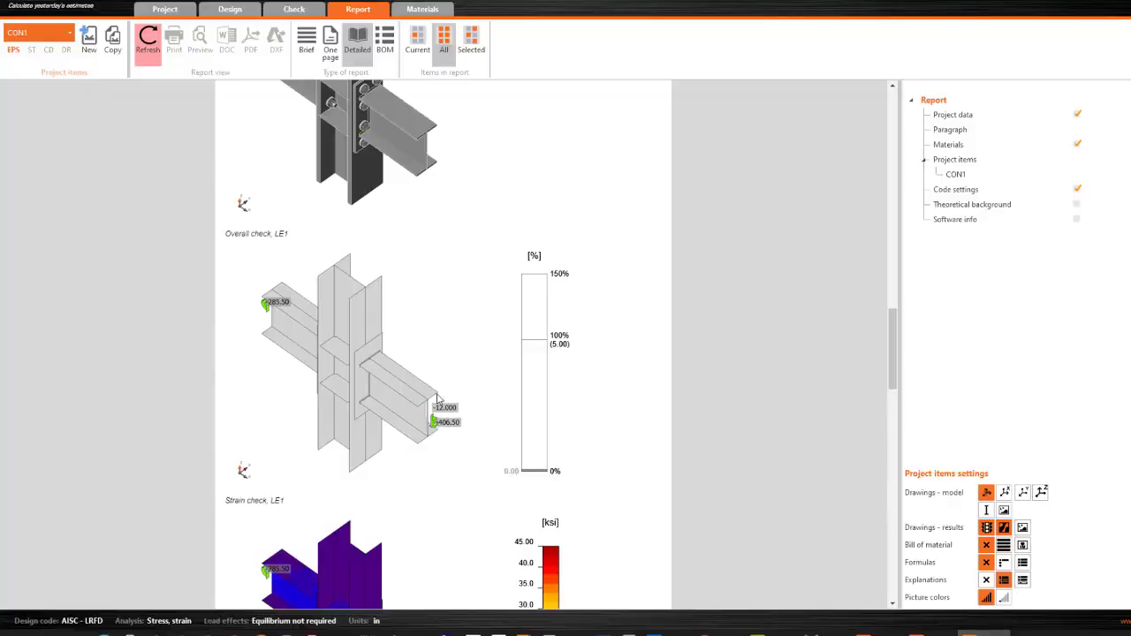
scroll(605, 537, "down", 3)
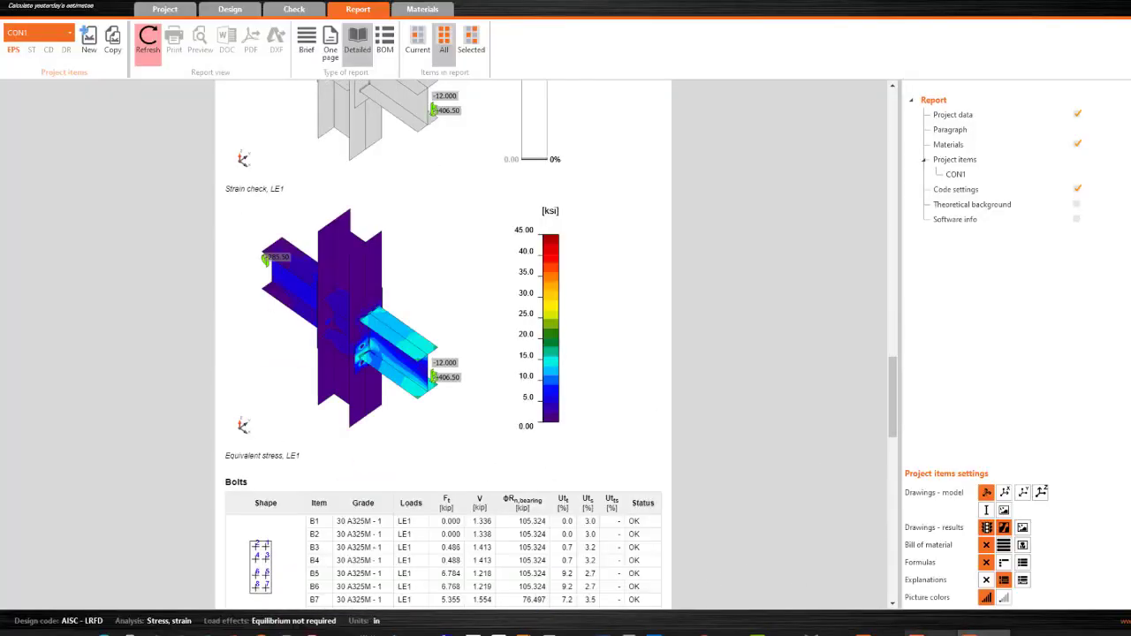
mouse_move(977, 633)
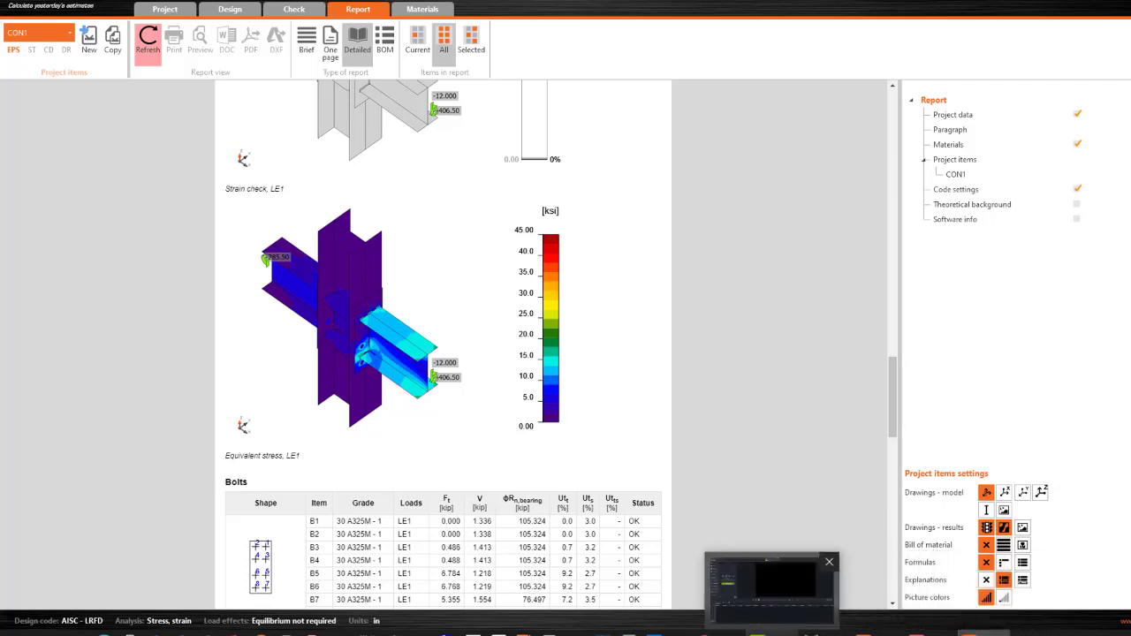
left_click(772, 633)
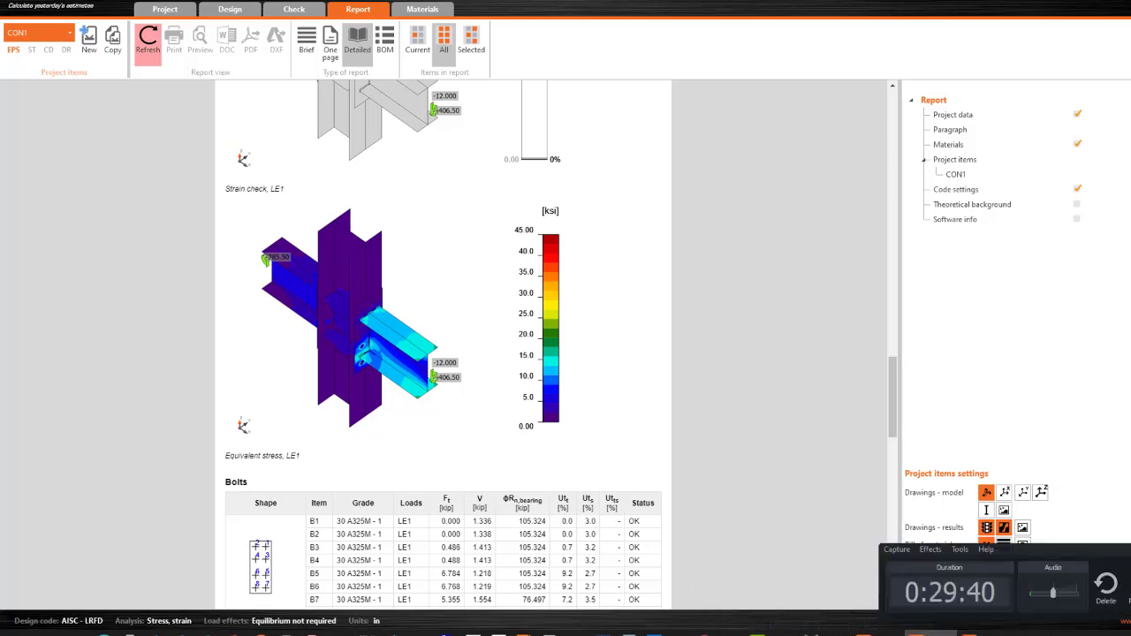